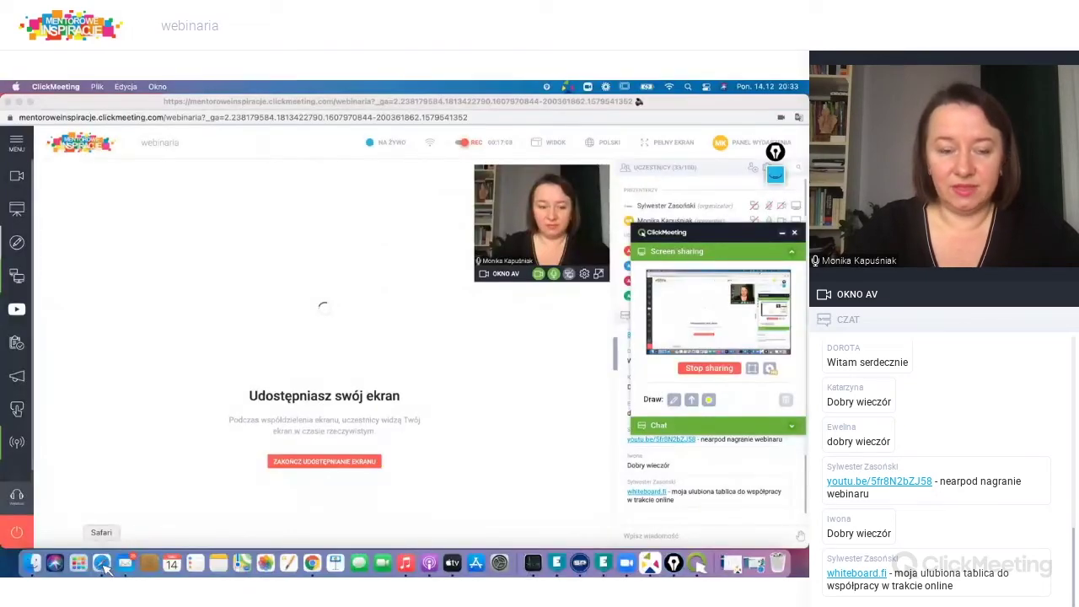
Switch to the AWW board in Chrome and minimize the ClickMeeting screen-sharing window.
left_click(312, 565)
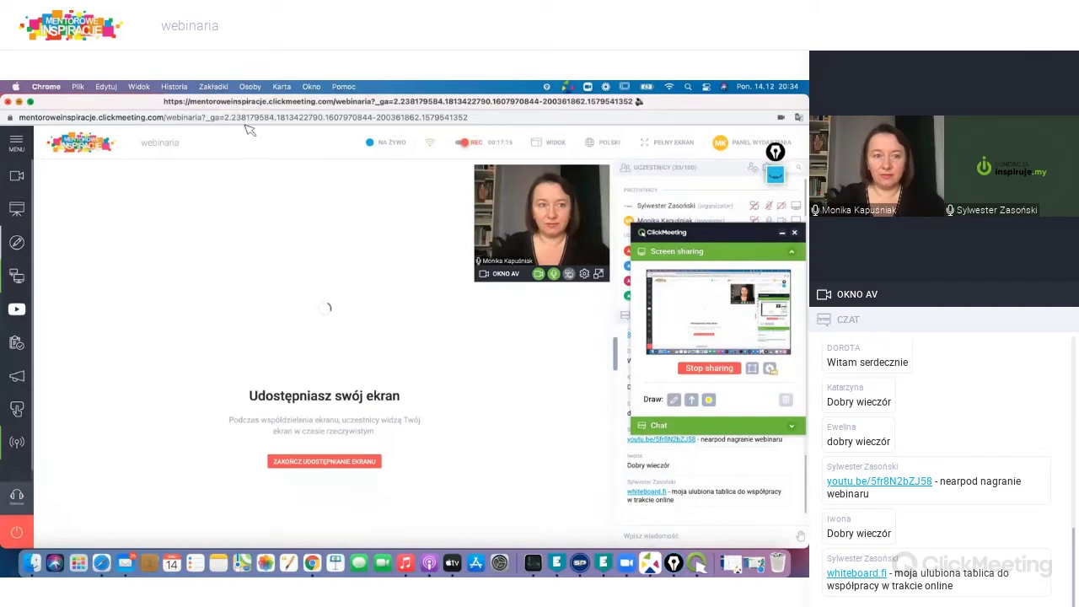
left_click(116, 108)
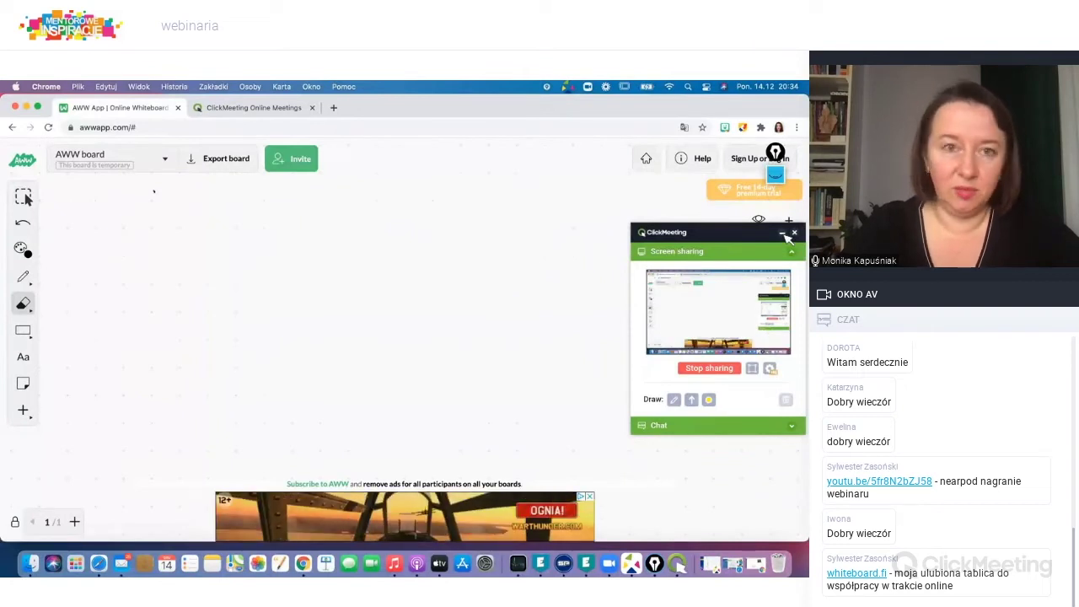
left_click(784, 234)
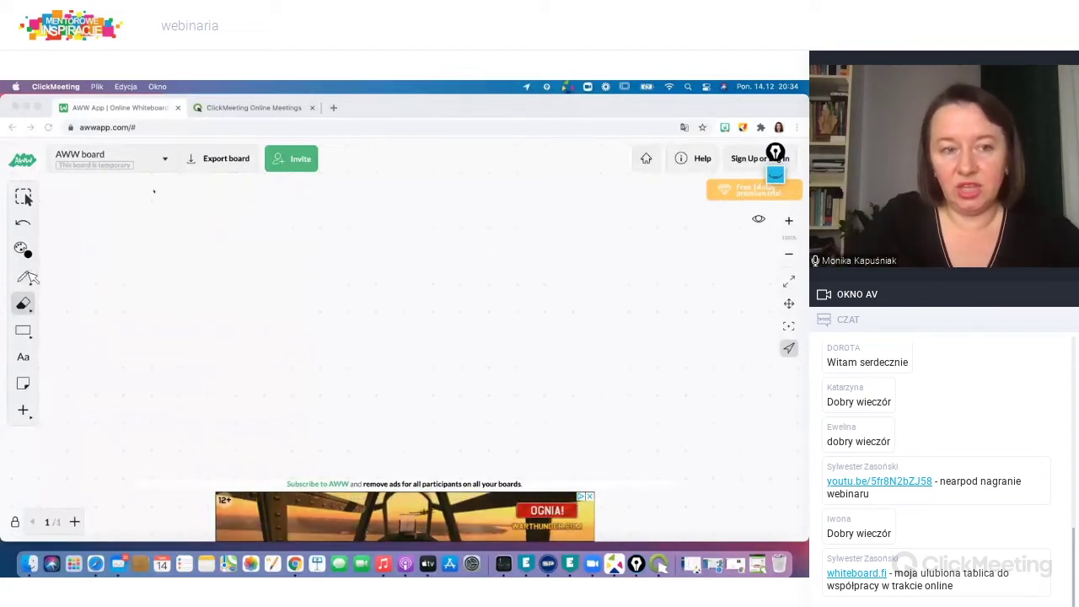
Handwrite a first name twice in black on the board with the pencil, the second time larger and beside the first.
left_click(27, 280)
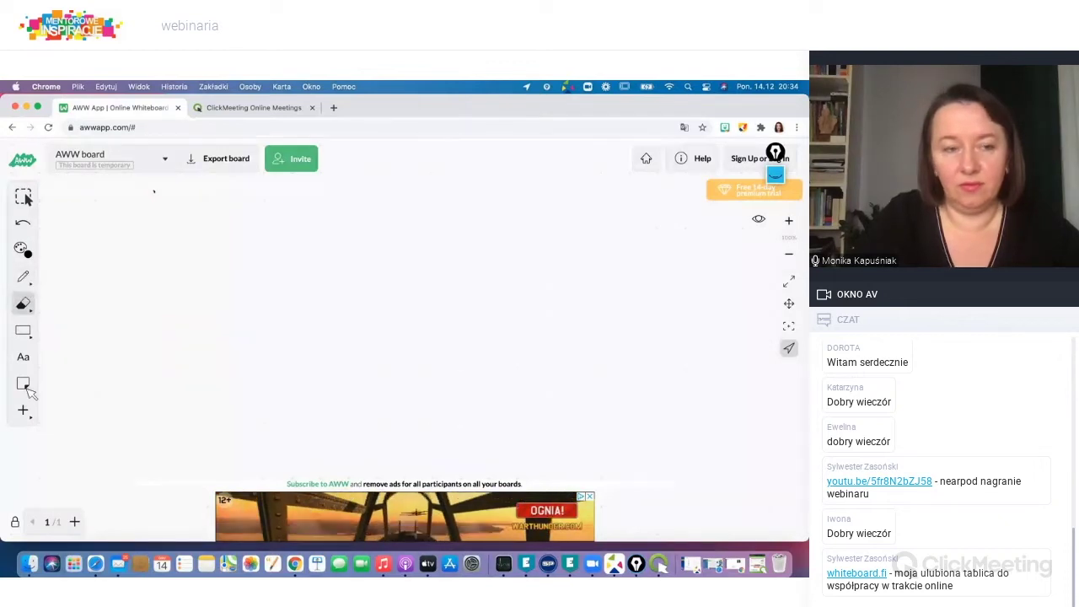
left_click(24, 305)
left_click(27, 278)
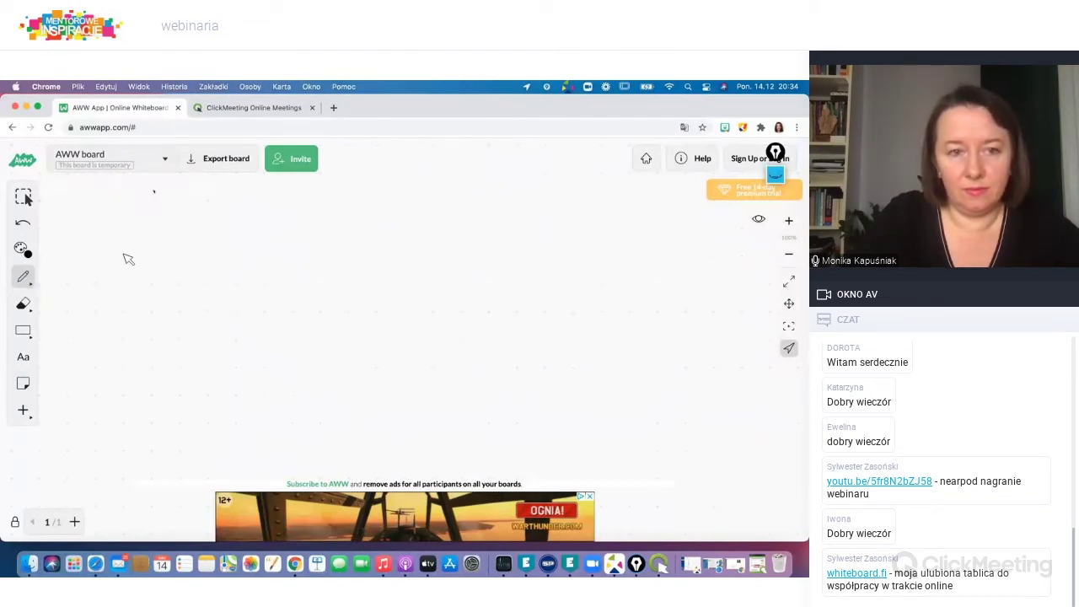
mouse_move(137, 265)
left_mouse_down()
mouse_move(169, 264)
mouse_move(172, 255)
left_mouse_up()
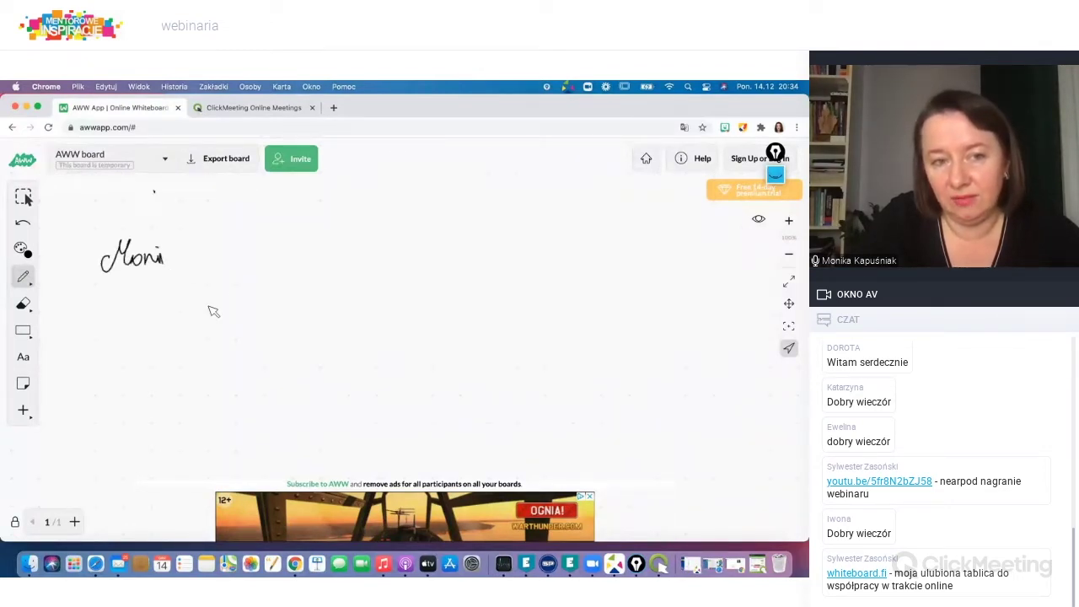
left_click(273, 237)
mouse_move(302, 253)
left_mouse_down()
mouse_move(331, 245)
mouse_move(321, 235)
left_mouse_up()
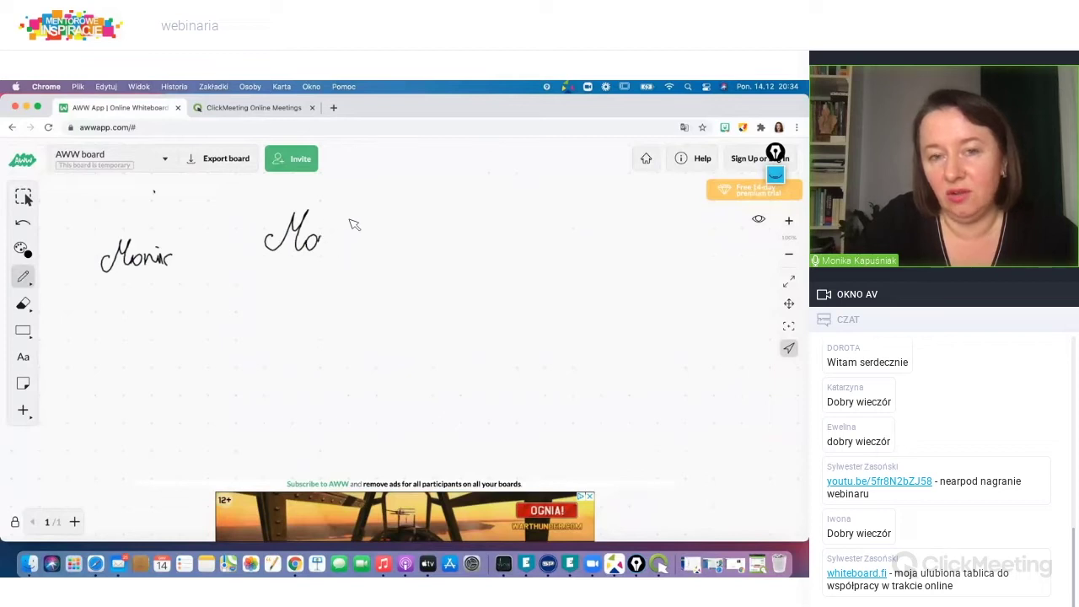
mouse_move(357, 250)
left_mouse_down()
mouse_move(376, 244)
mouse_move(381, 269)
mouse_move(381, 253)
left_mouse_up()
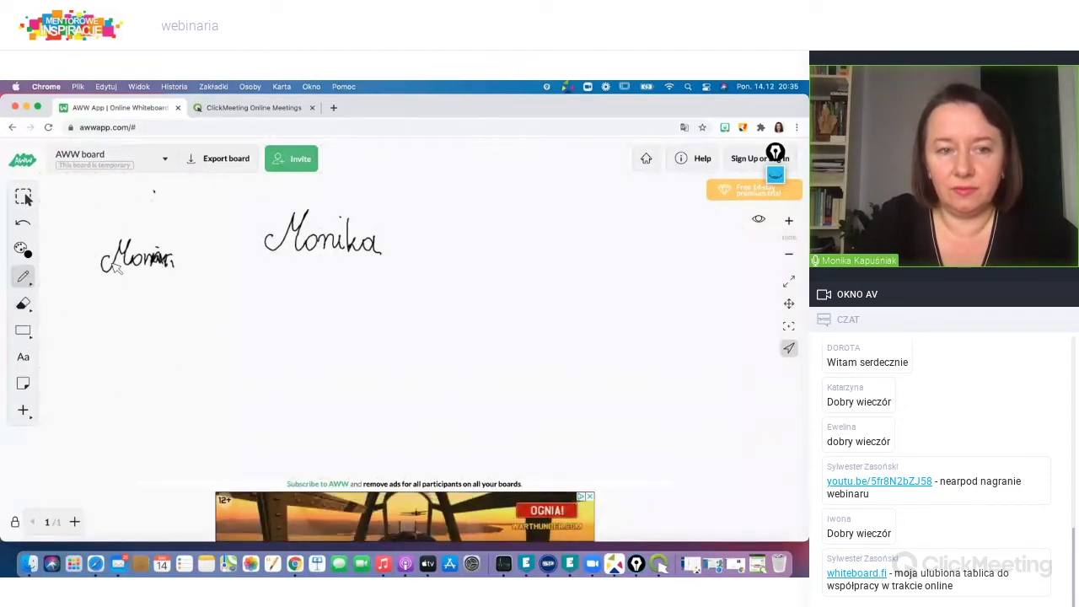
Erase both handwritten first names from the board.
key("e")
left_click_drag(169, 261, 167, 253)
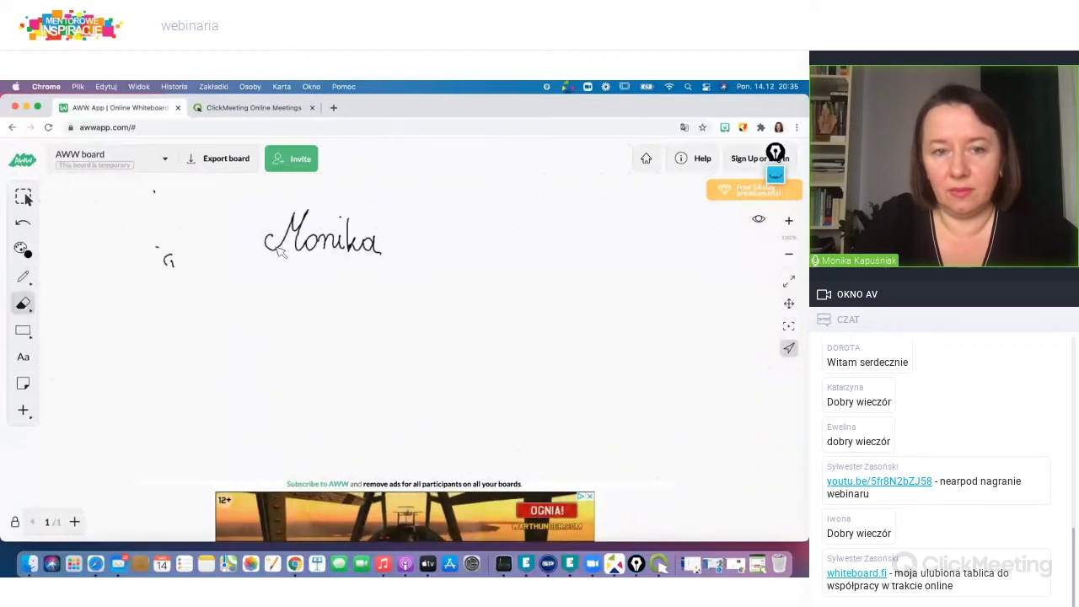
mouse_move(374, 242)
left_mouse_down()
mouse_move(342, 221)
mouse_move(183, 277)
left_mouse_up()
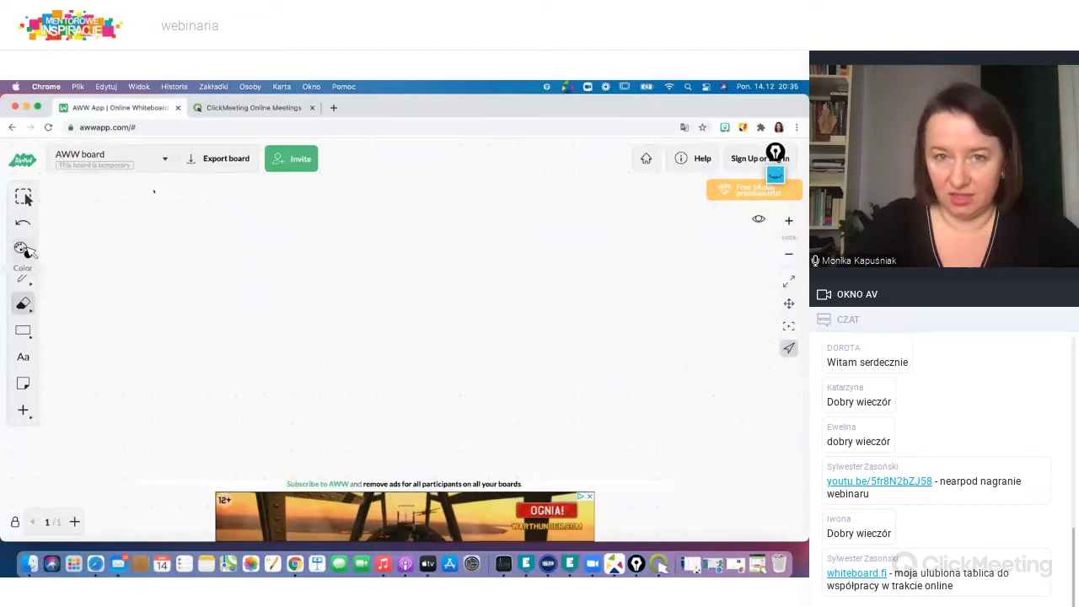
Place the text "mama" on the board in a larger font size and undo it.
left_click(25, 358)
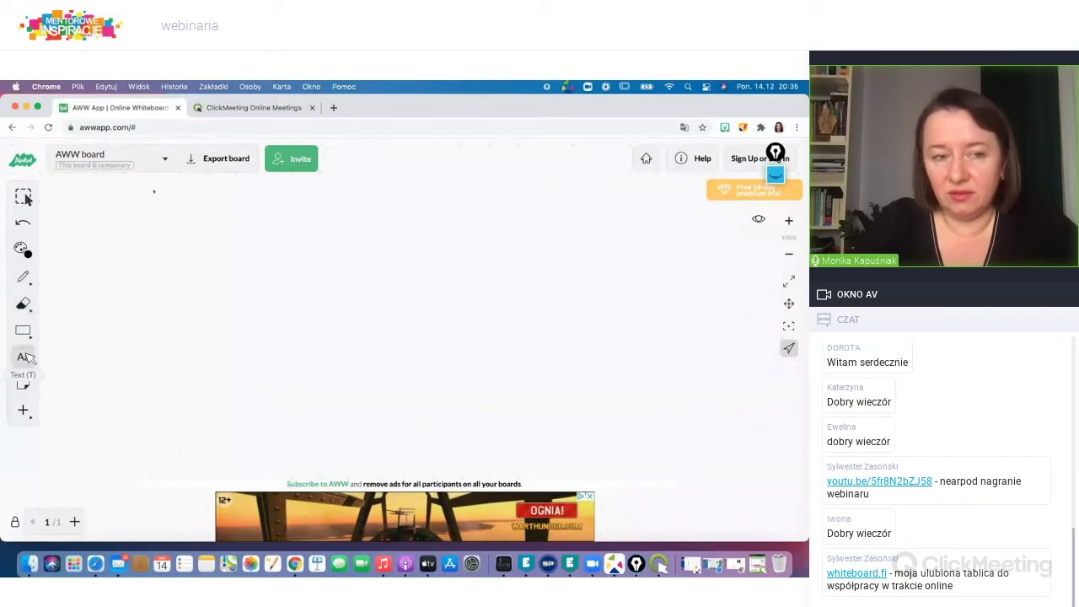
left_click(159, 241)
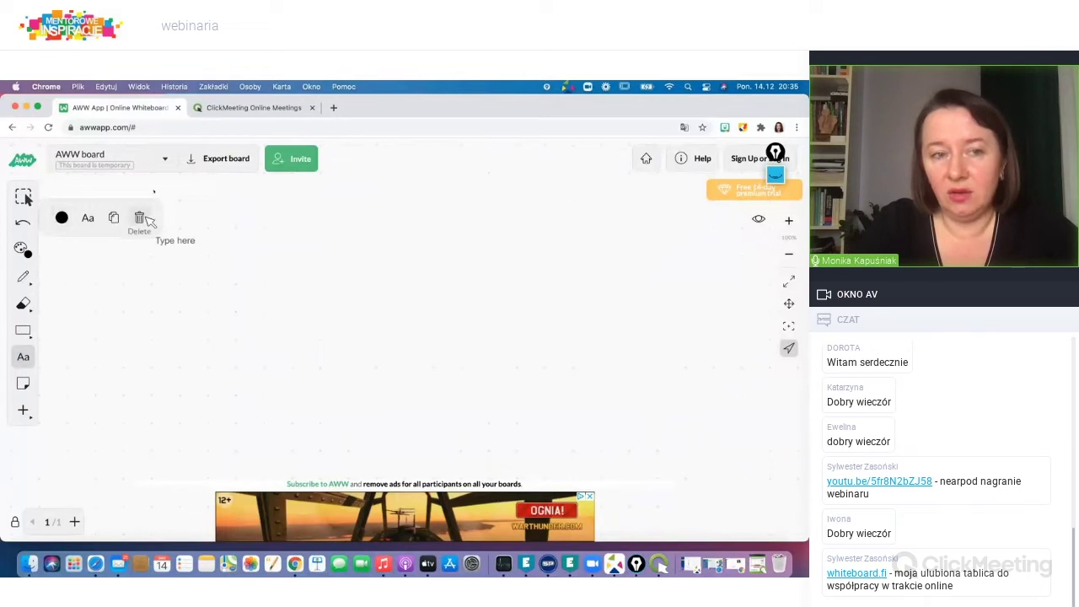
left_click(90, 218)
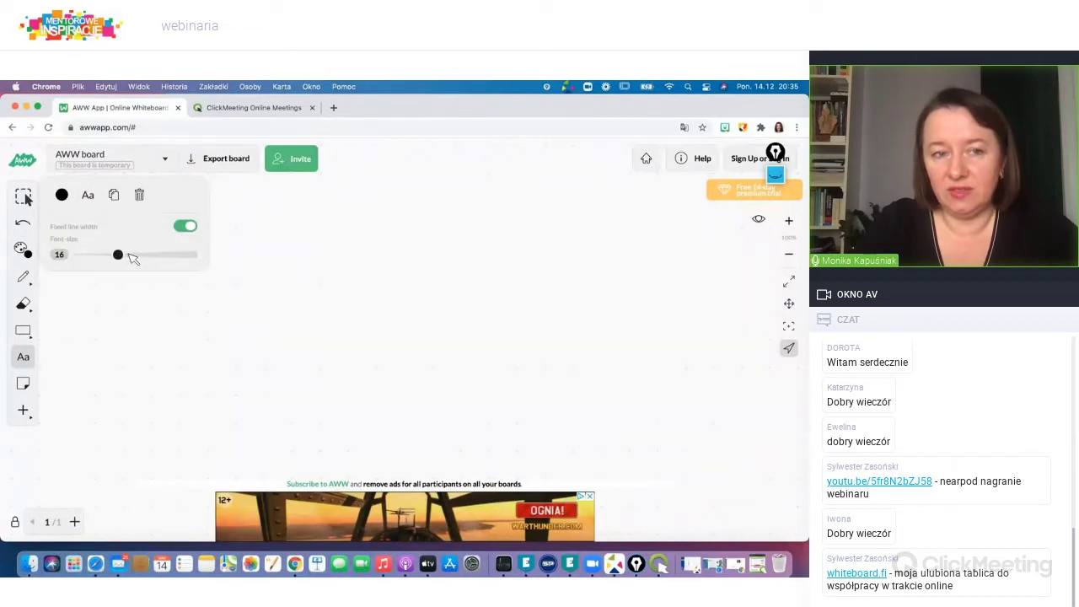
left_click(137, 255)
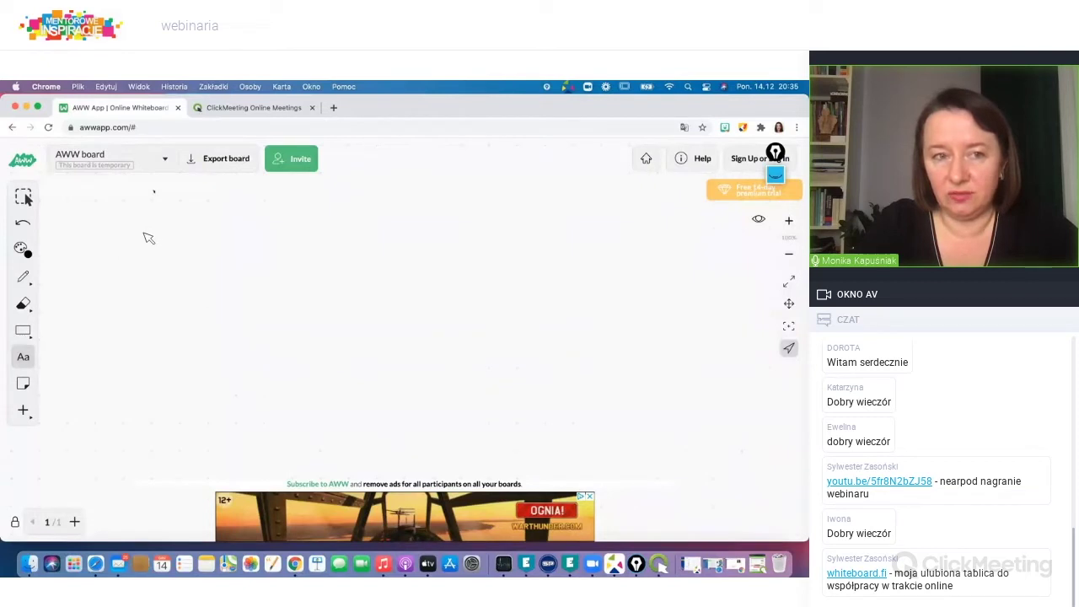
left_click(145, 237)
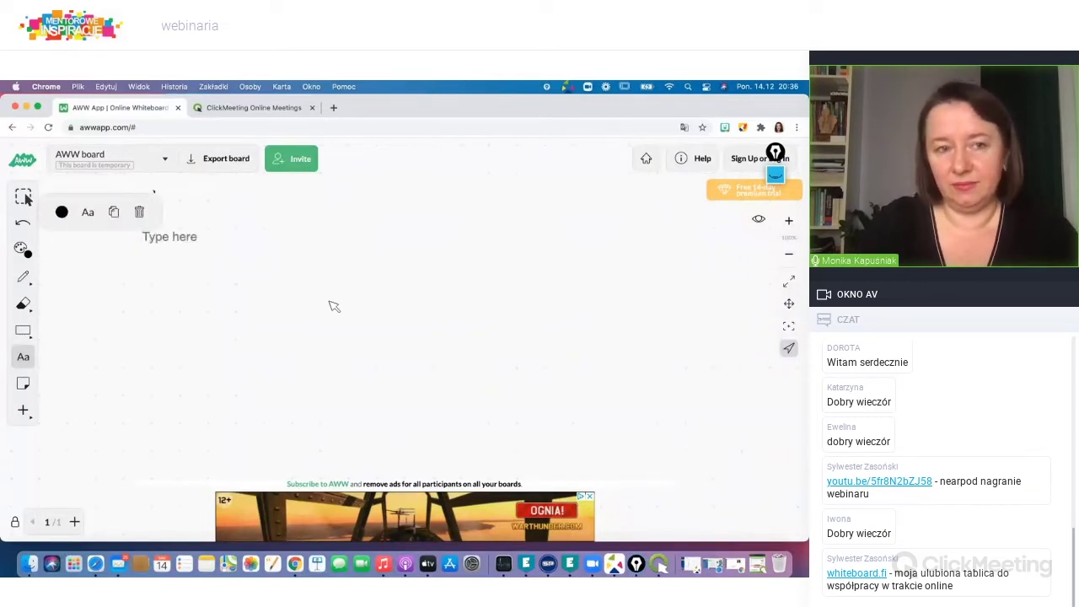
type("mama")
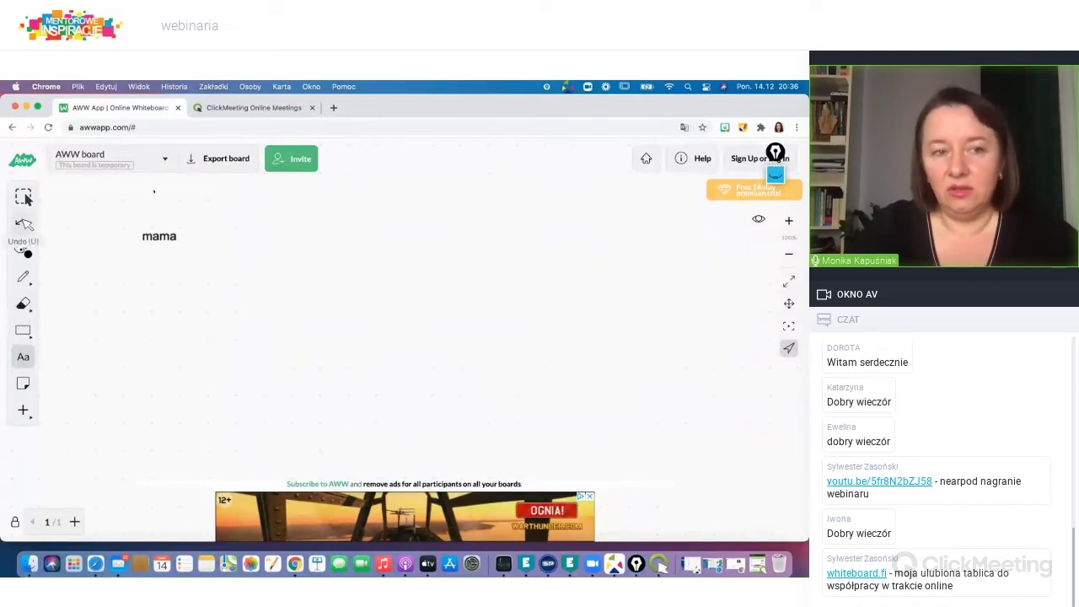
left_click(24, 224)
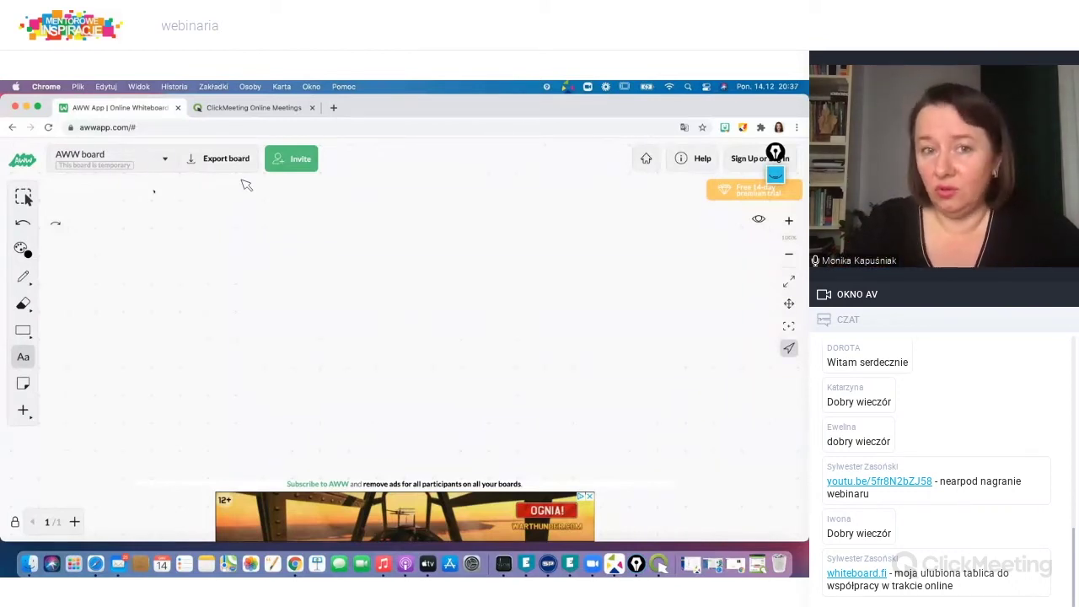
Show the board's QR code from its additional sharing options, and close the sharing dialog.
left_click(298, 161)
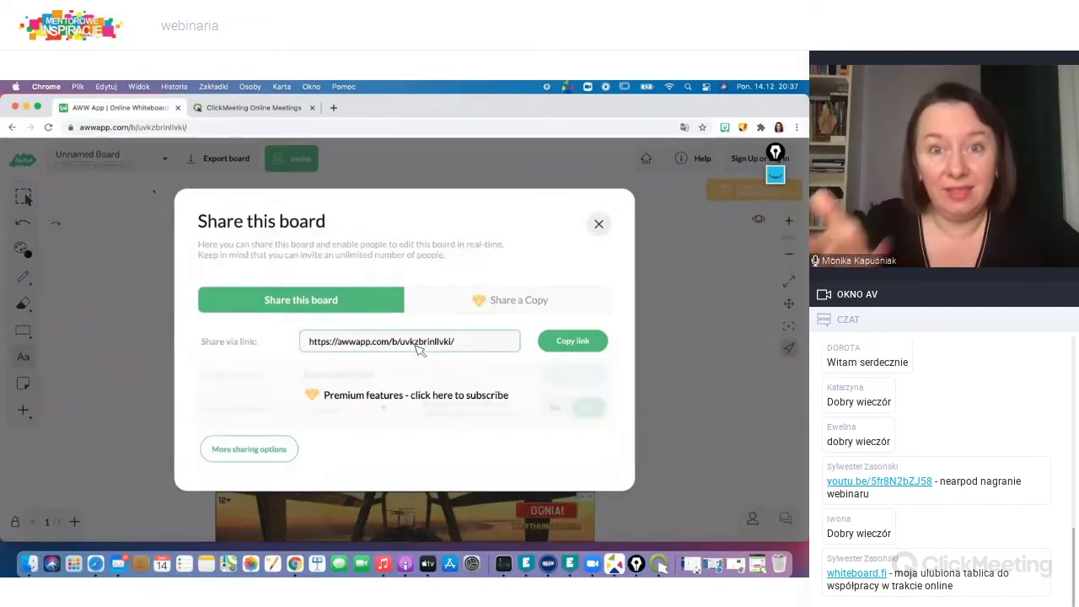
left_click(265, 450)
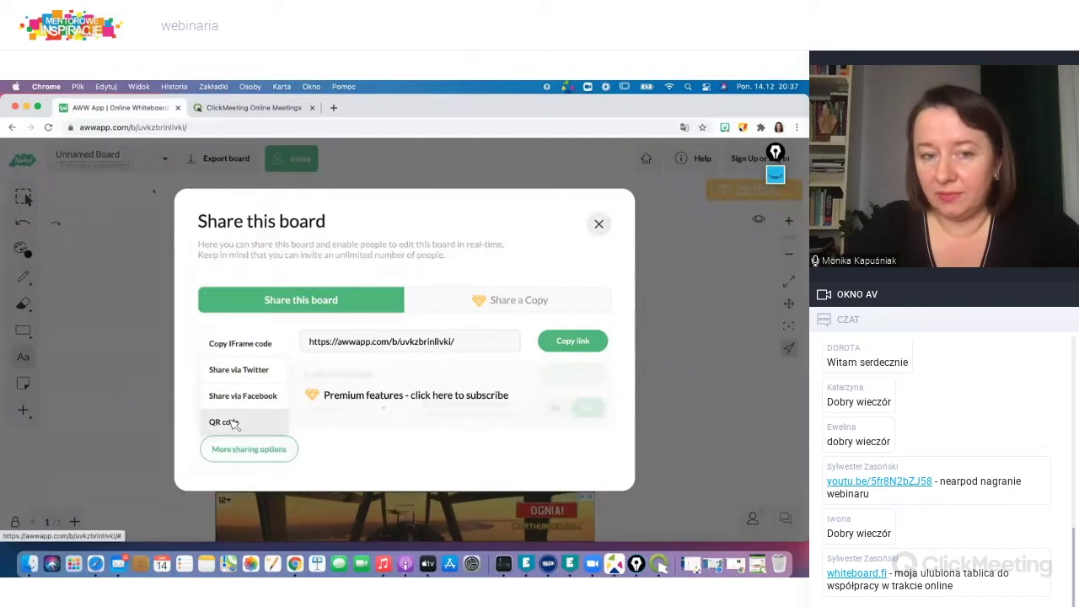
left_click(234, 424)
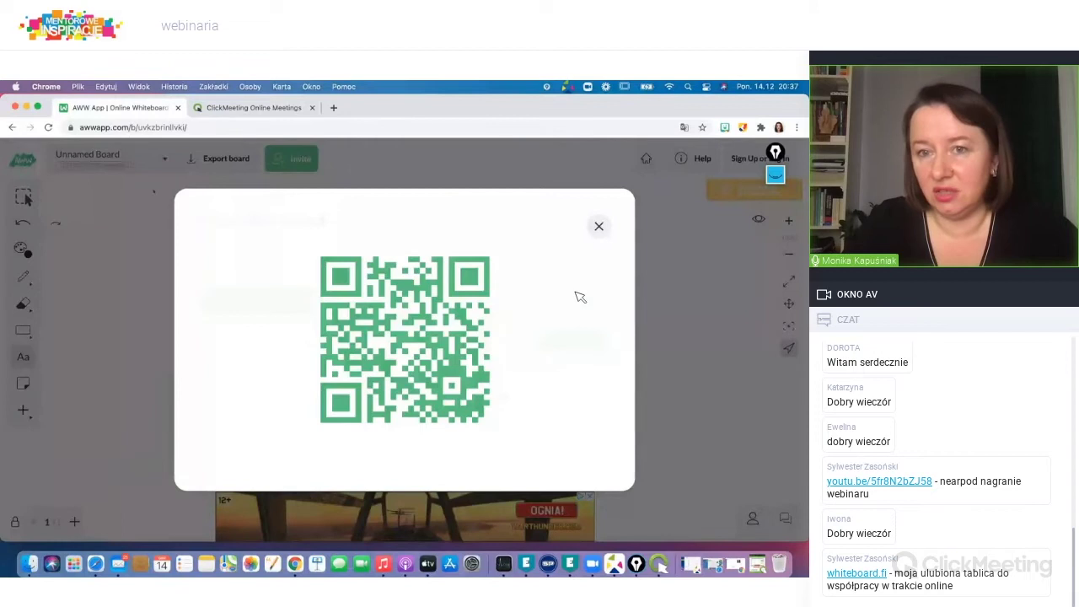
left_click(600, 227)
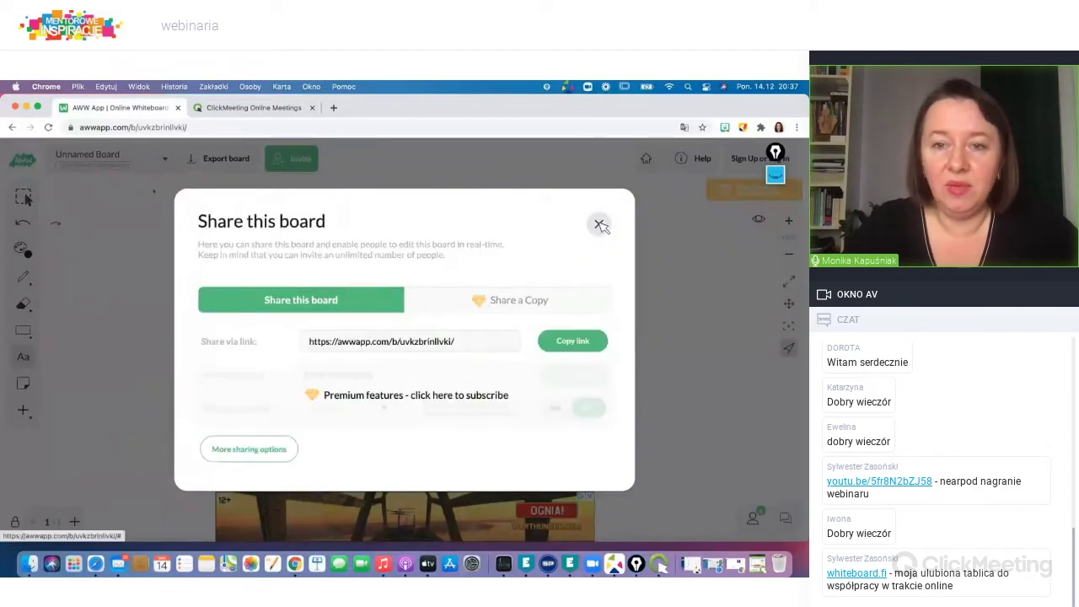
left_click(600, 226)
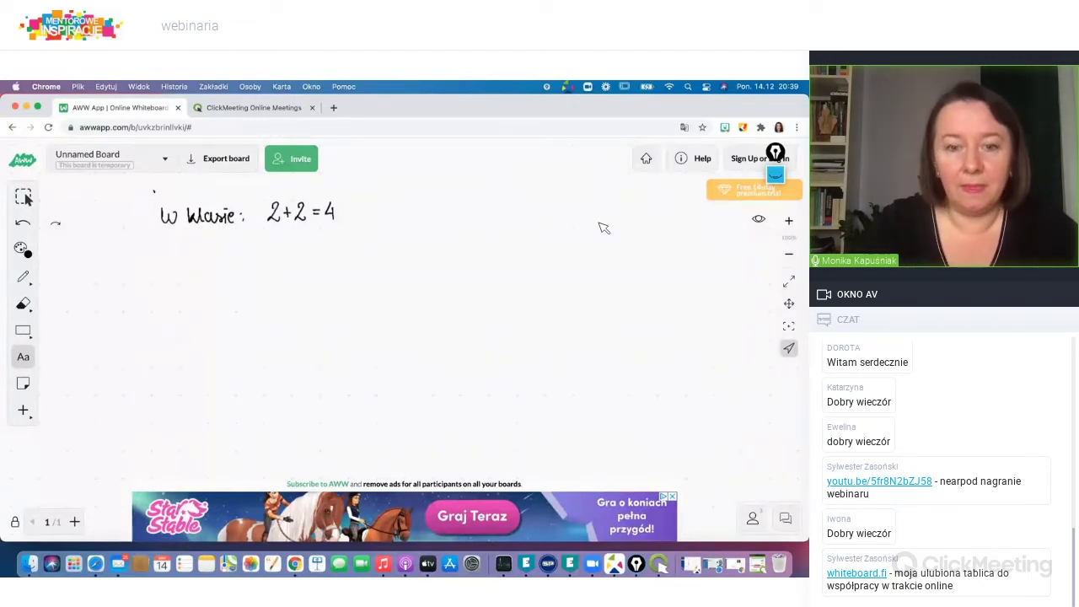
Export the board as an image, open the downloaded aww-board (2).png to check it, and close the preview.
left_click(226, 160)
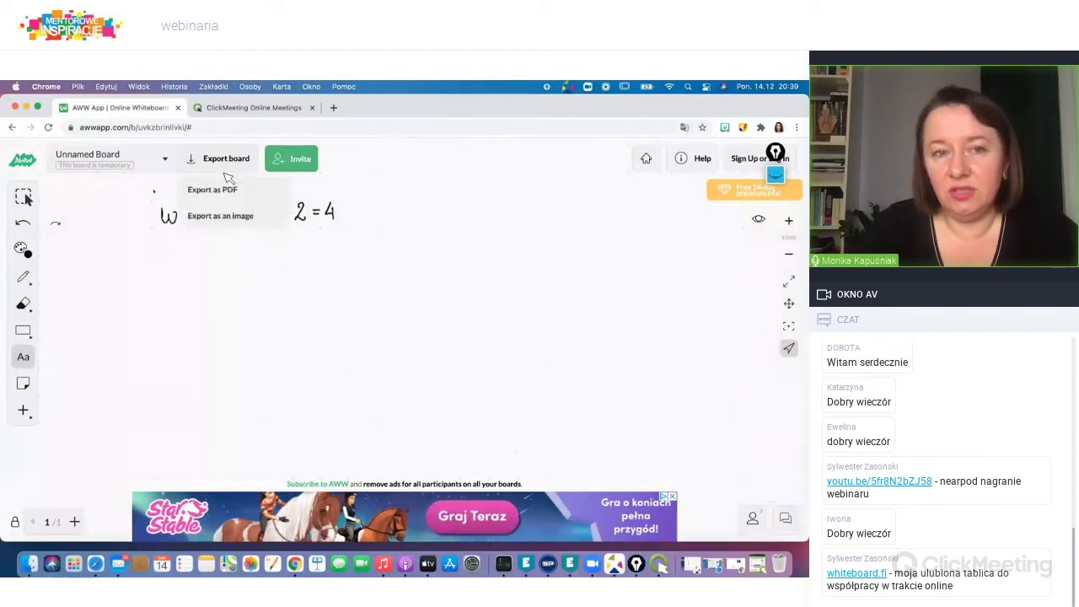
left_click(221, 216)
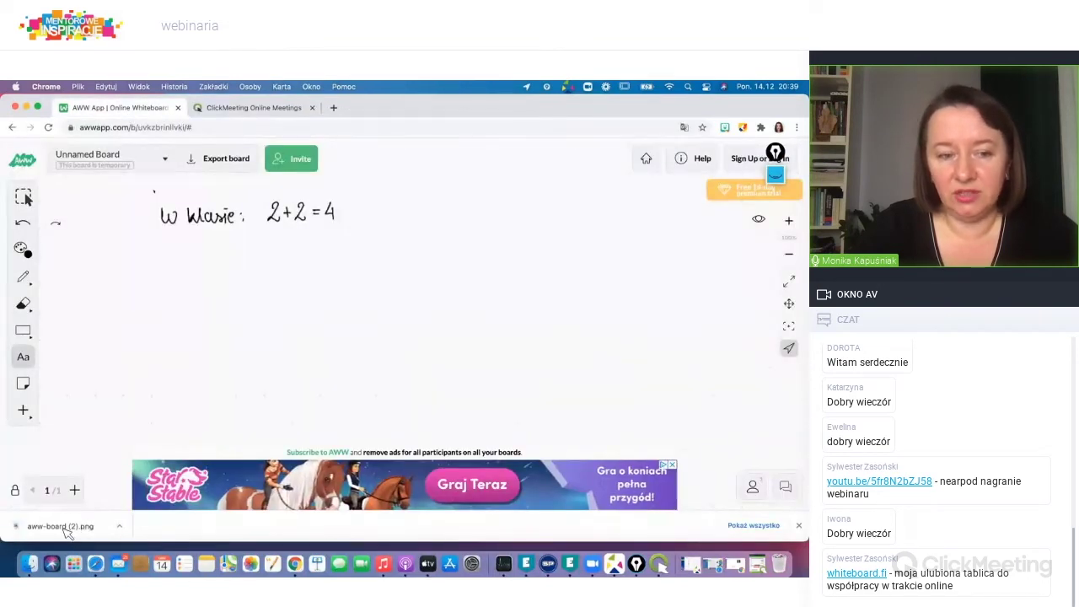
left_click(67, 532)
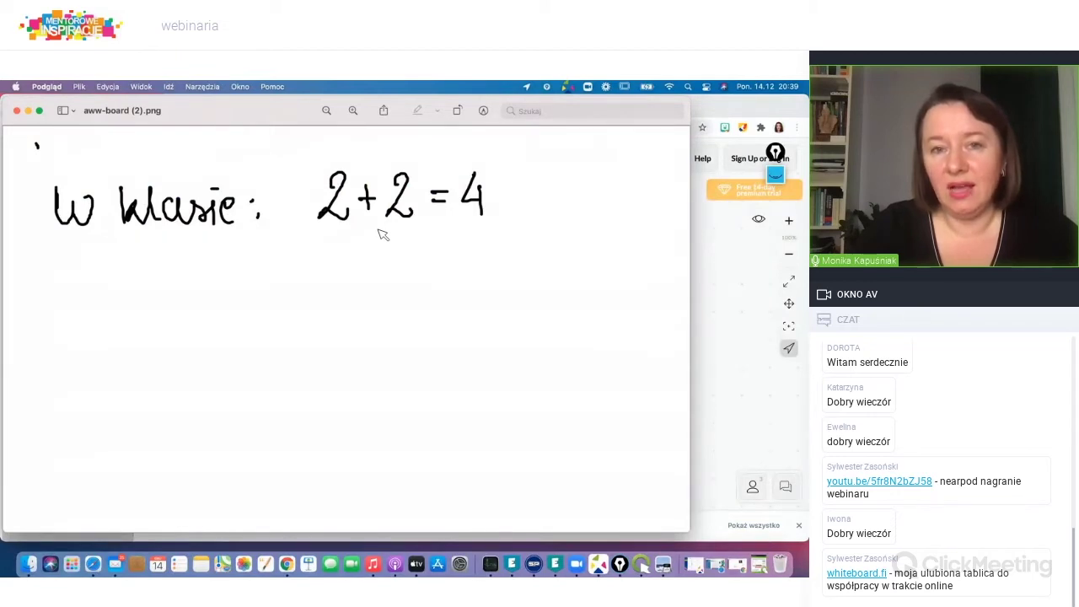
left_click(18, 111)
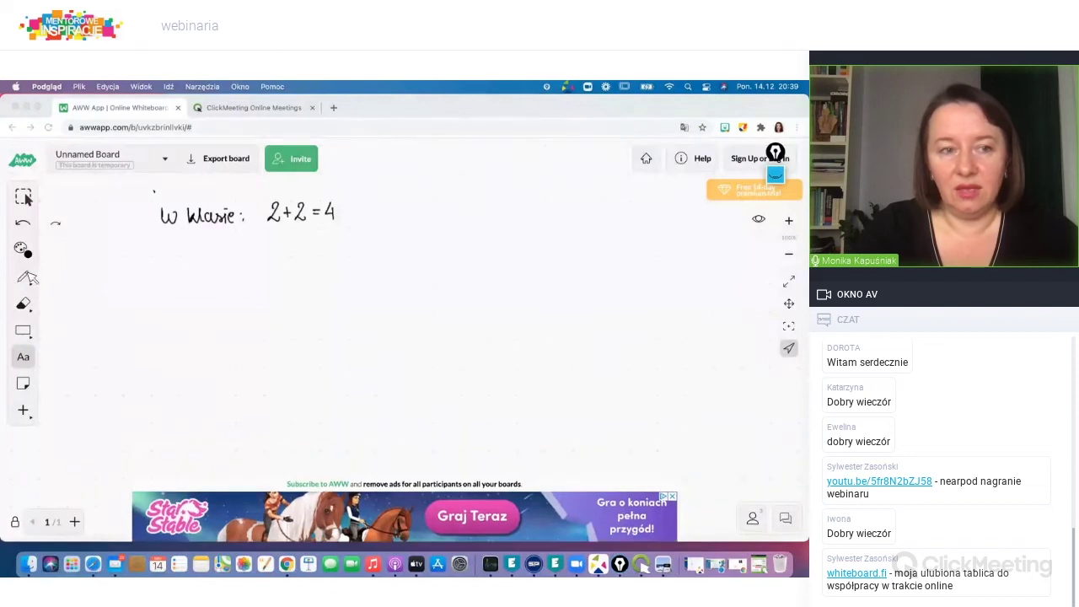
Erase the handwritten line "W klasie: 2+2=4" from the board.
left_click(24, 304)
mouse_move(188, 215)
left_mouse_down()
mouse_move(339, 216)
mouse_move(222, 214)
left_mouse_up()
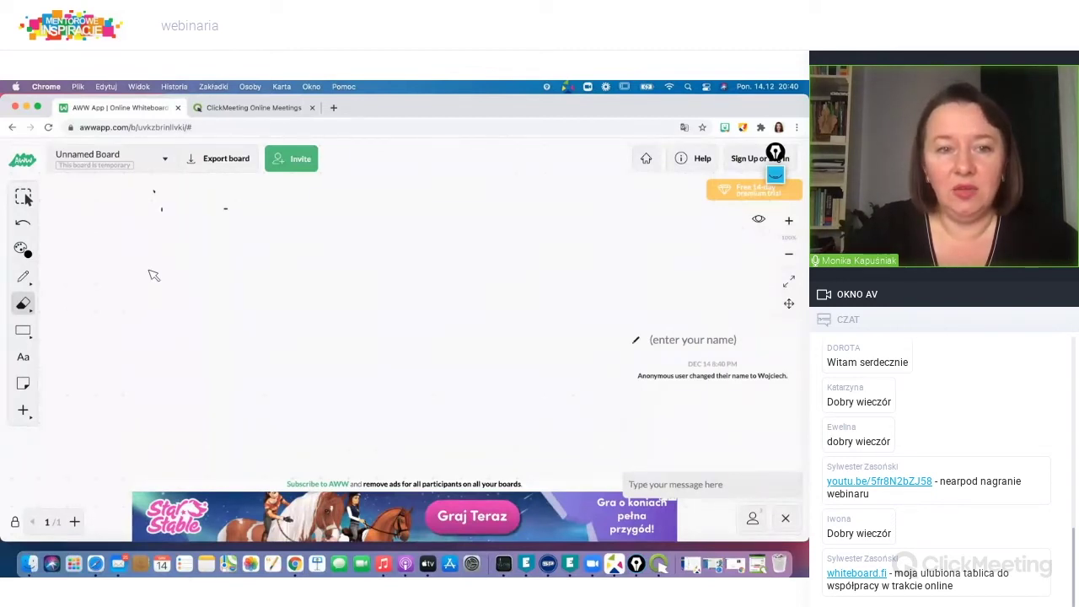
Copy the board's share link from the invitation dialog.
left_click(306, 161)
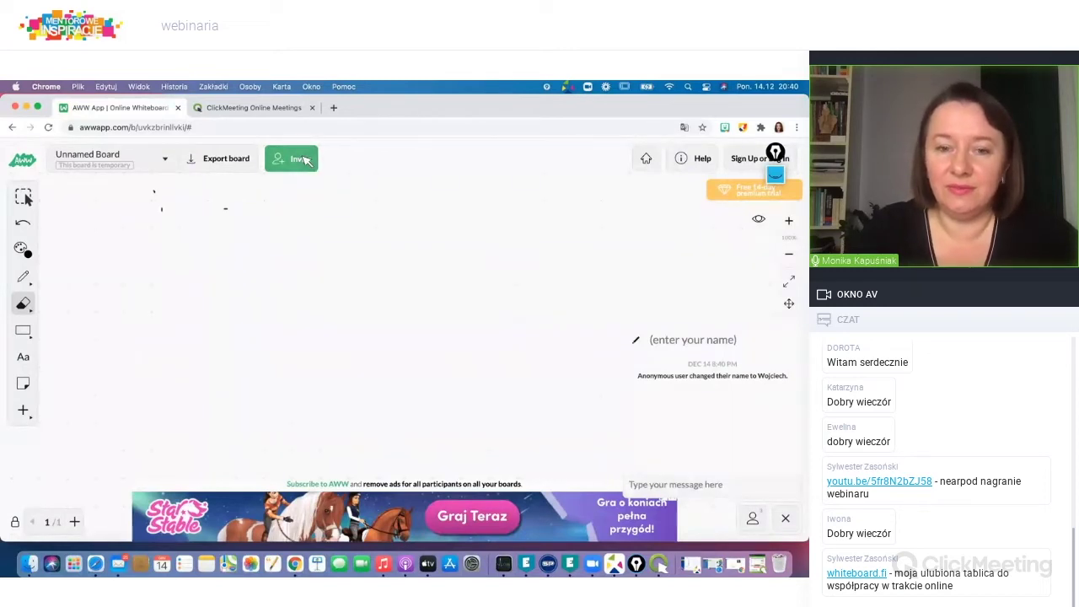
left_click(306, 161)
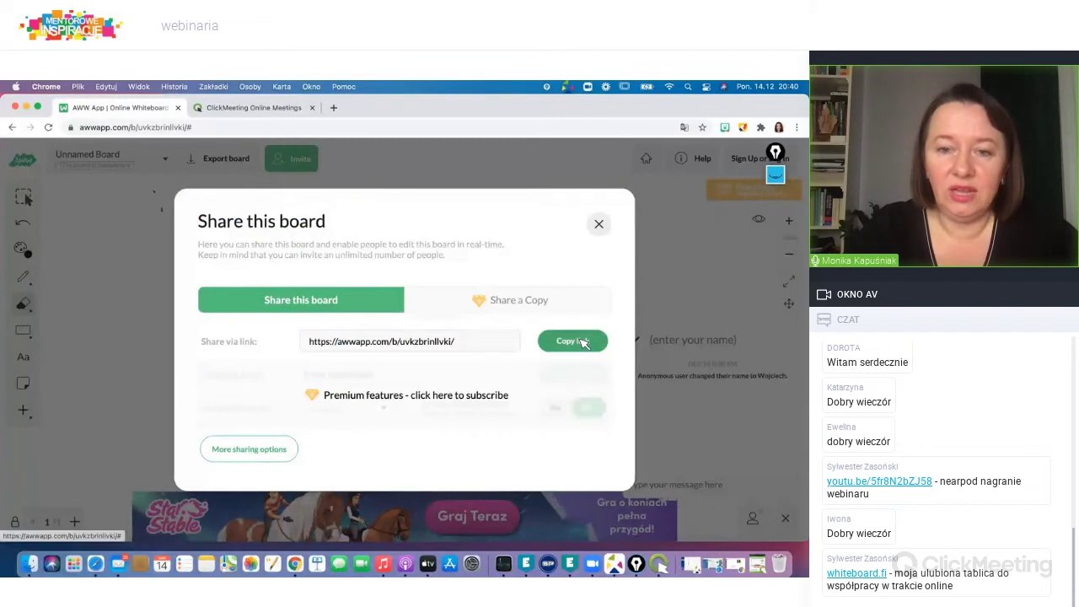
left_click(584, 342)
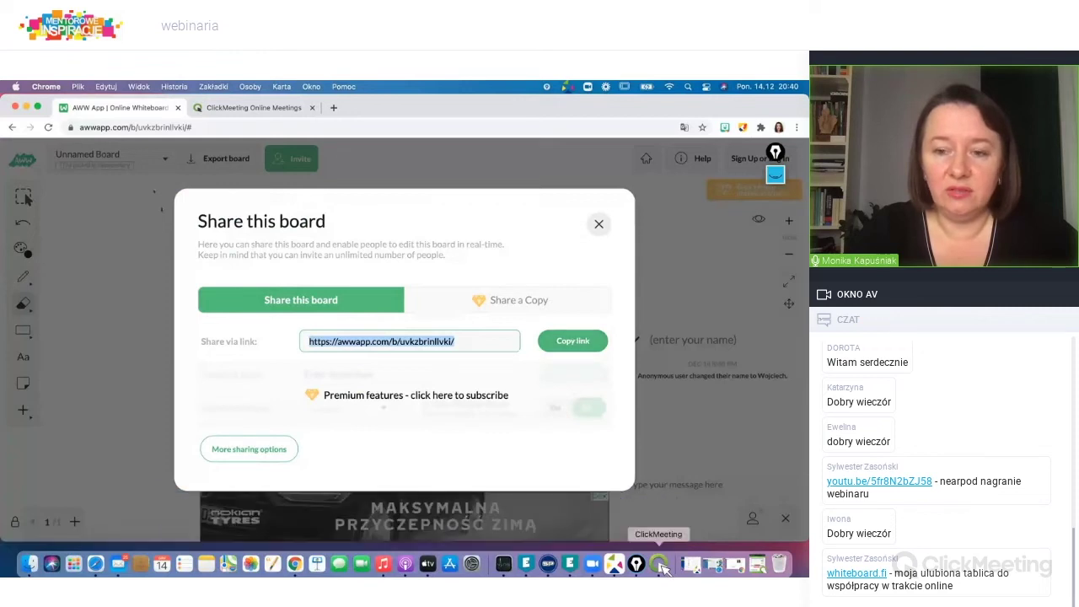
Send the copied board link to participants in the ClickMeeting chat, and return to the board with the sharing dialog closed.
left_click(662, 567)
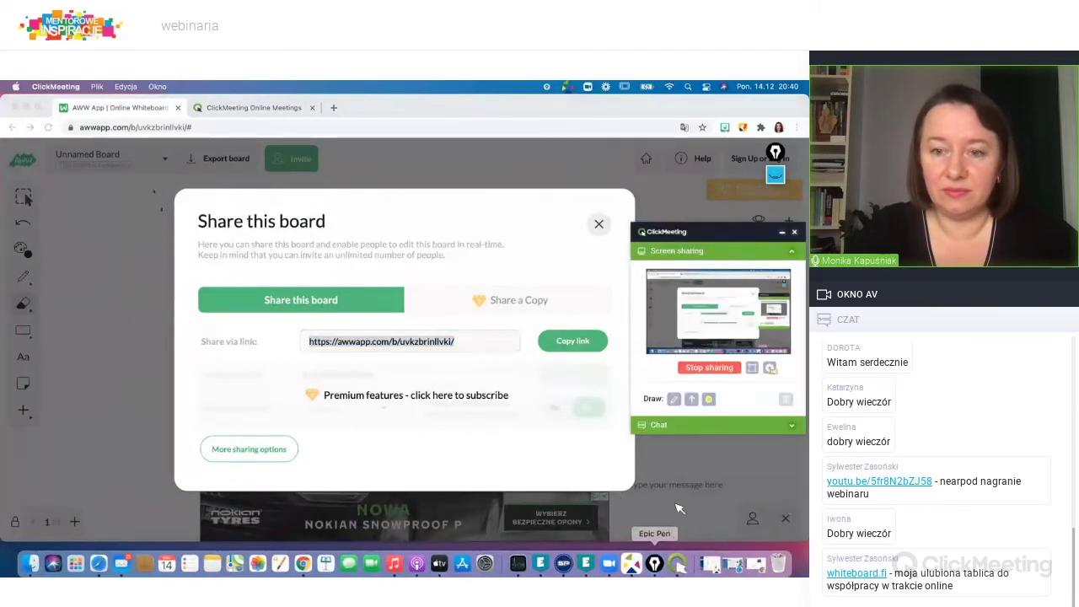
left_click(665, 427)
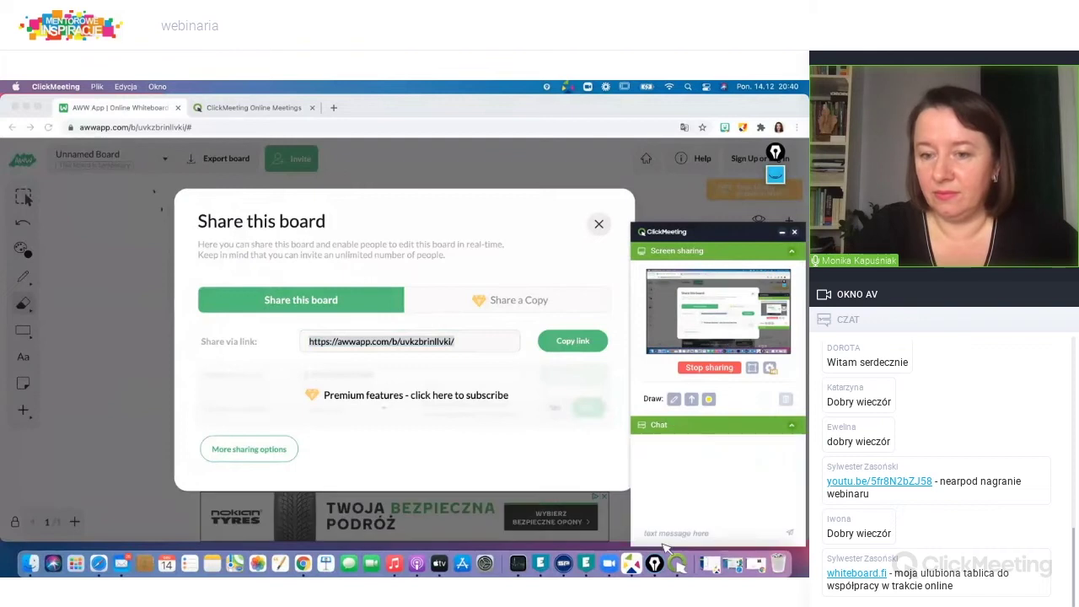
left_click(665, 537)
key("super+v")
key("Return")
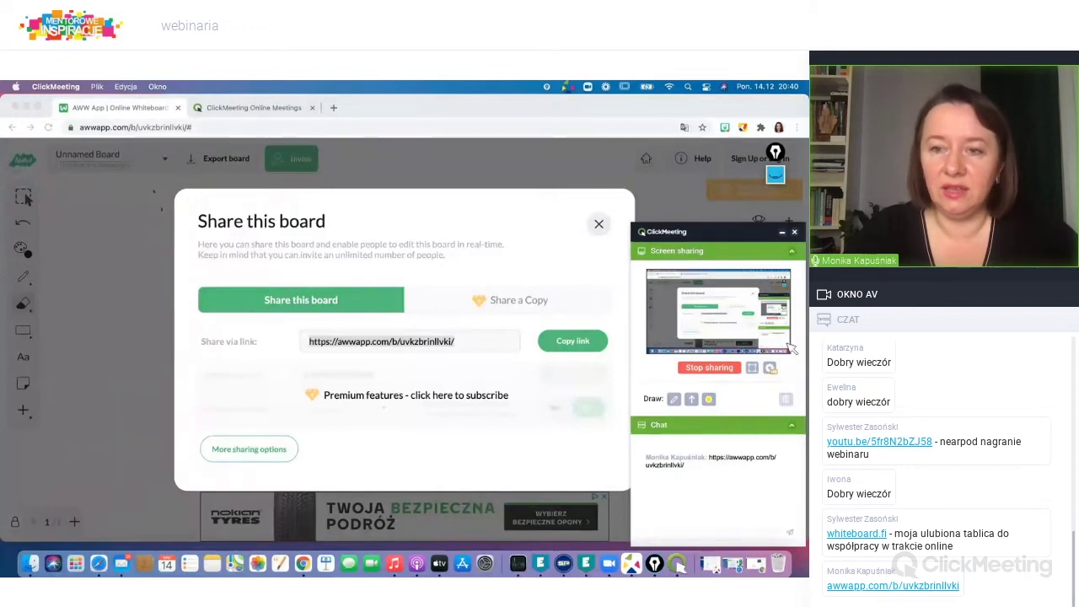
left_click(792, 234)
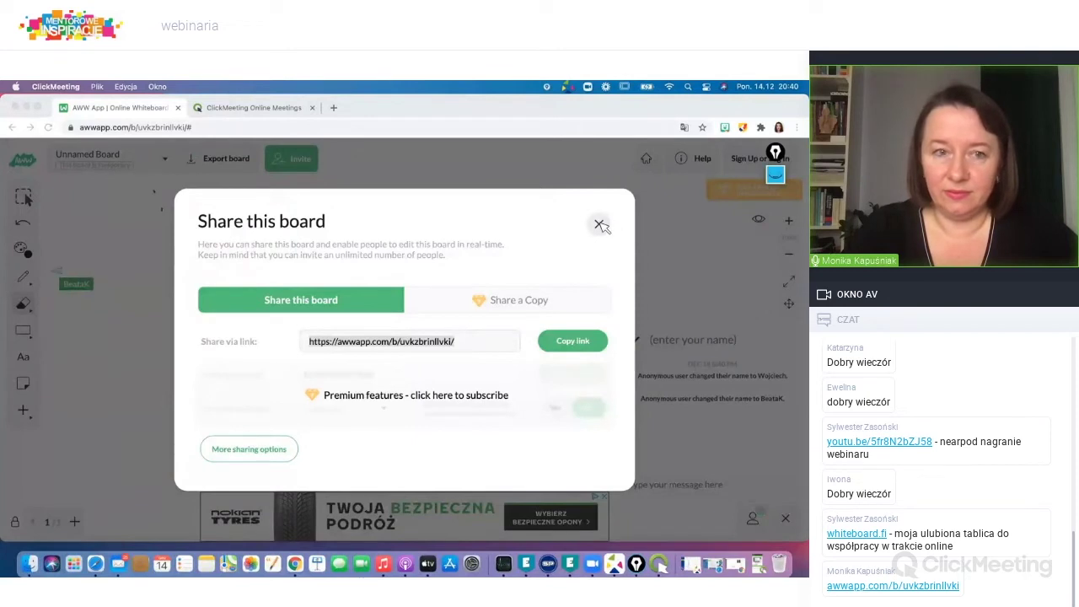
left_click(667, 226)
left_click(666, 226)
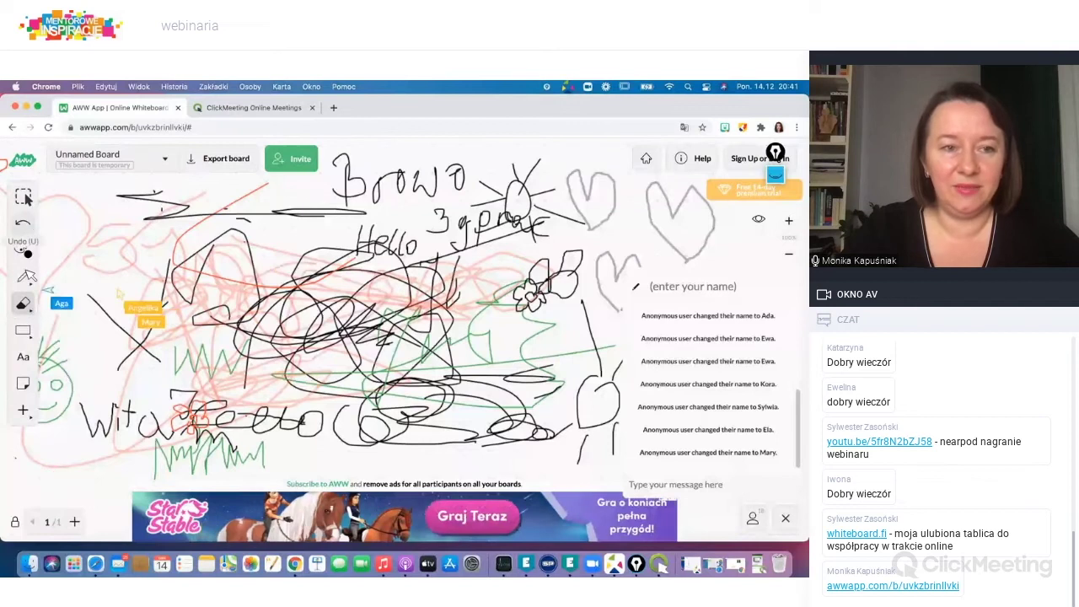
Undo the last erasure on the board, and clear the whole page of all handwriting and drawings.
left_click(23, 223)
left_click(24, 305)
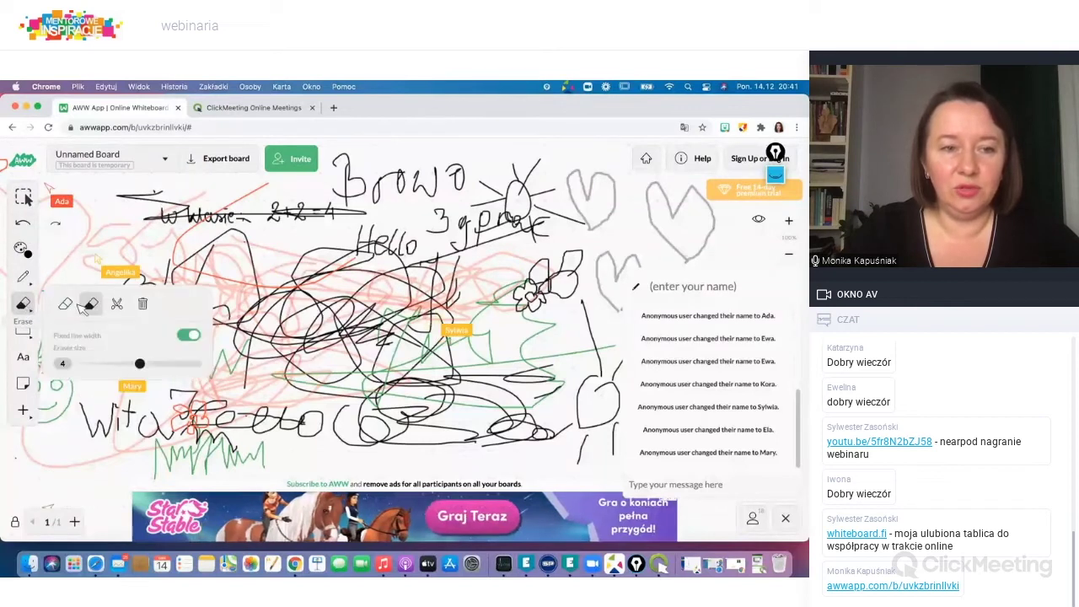
left_click(147, 305)
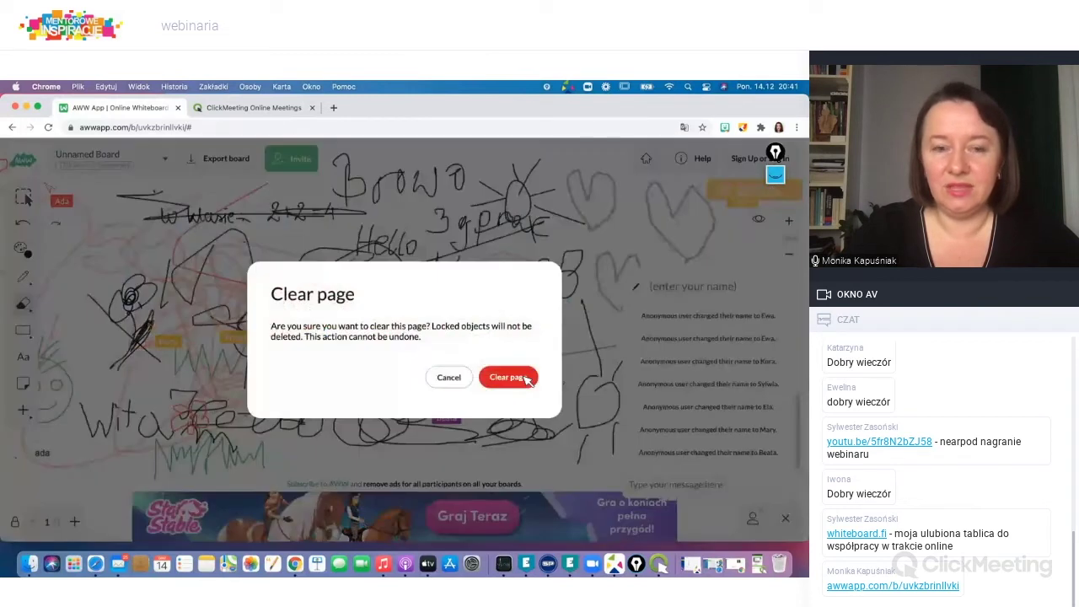
left_click(507, 377)
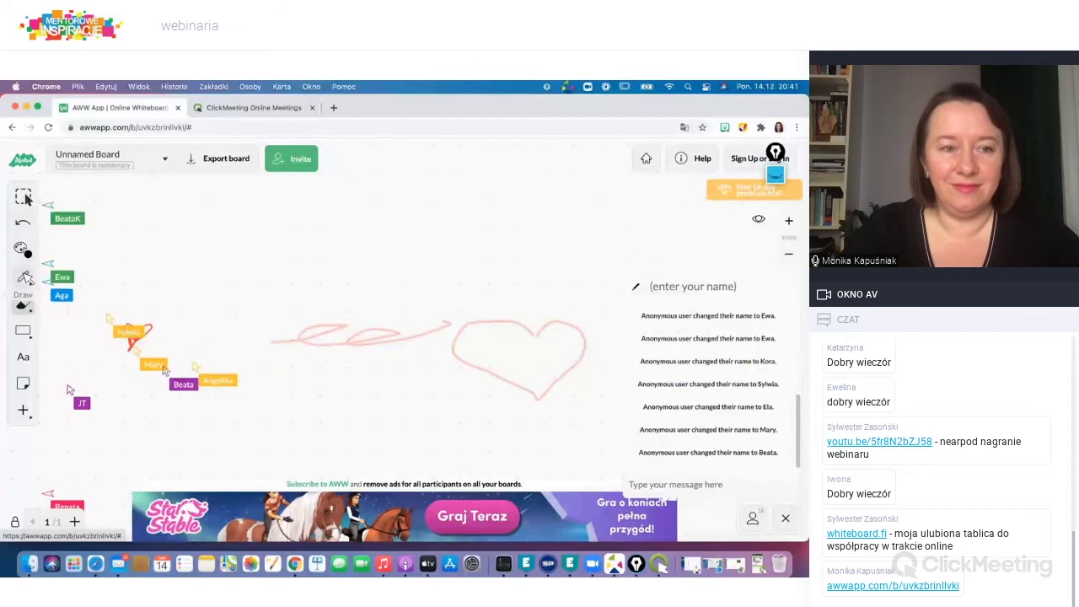
Clear the page once more to remove the hearts and lines newly drawn by participants.
left_click(24, 278)
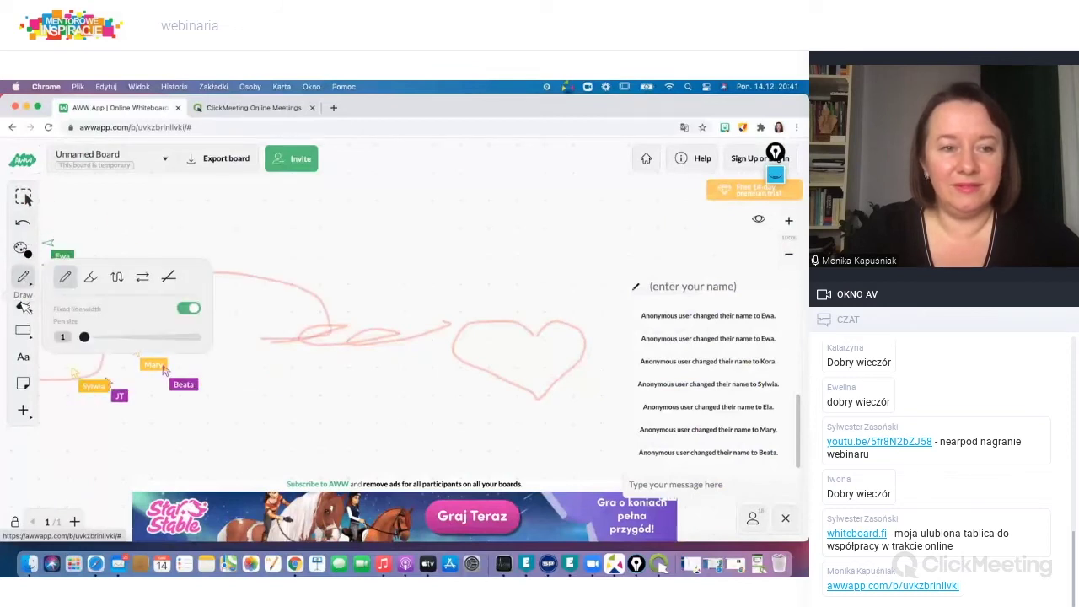
left_click(23, 304)
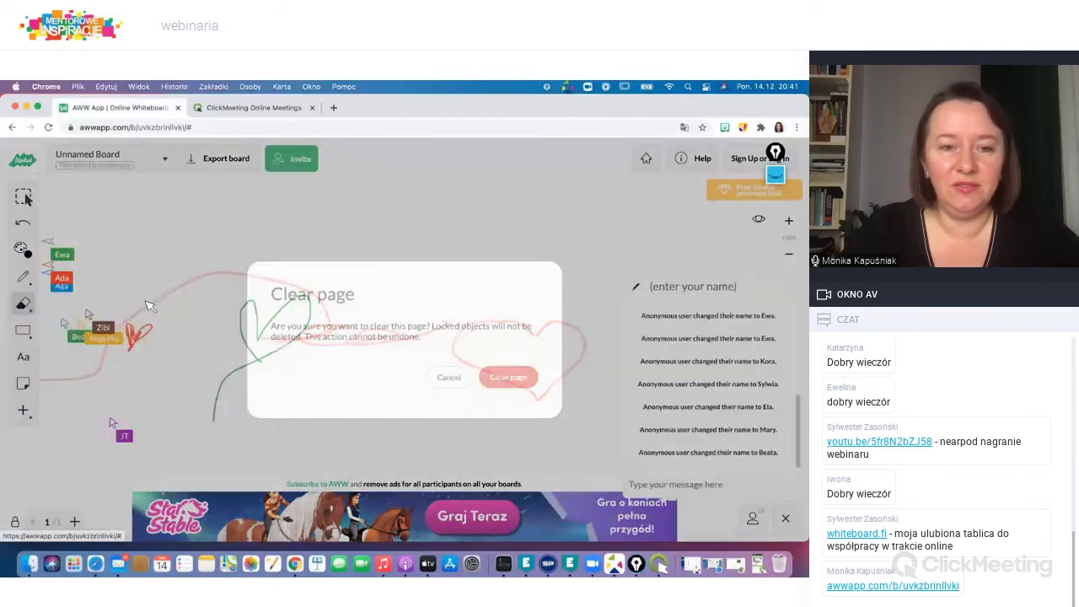
left_click(516, 379)
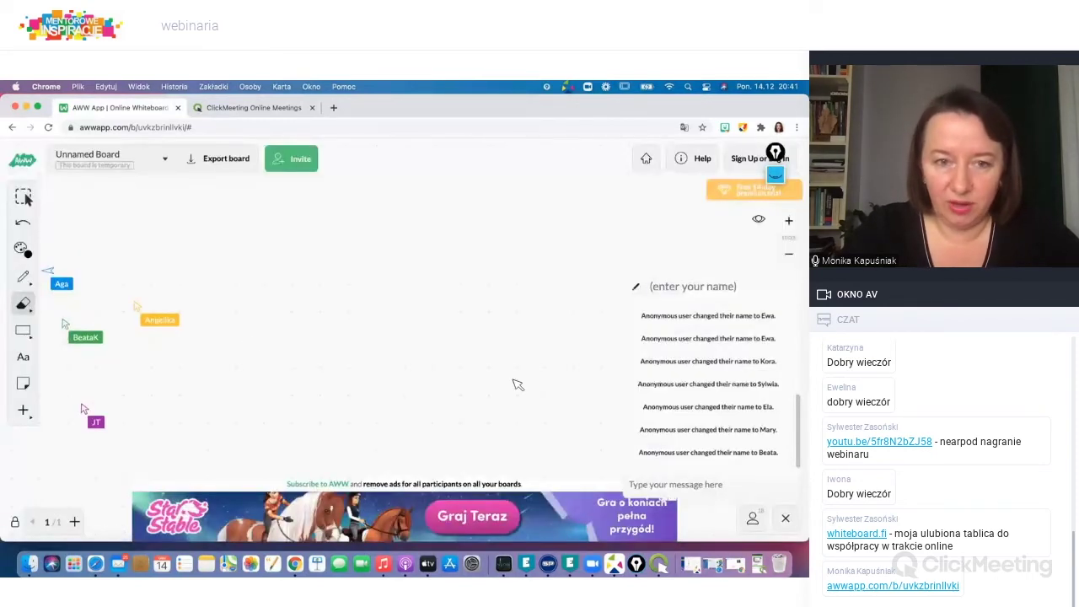
Try to insert the house picture 131362173_2466...68_n.jpg from the Mentorowe inspiracje folder on the desktop.
left_click(25, 411)
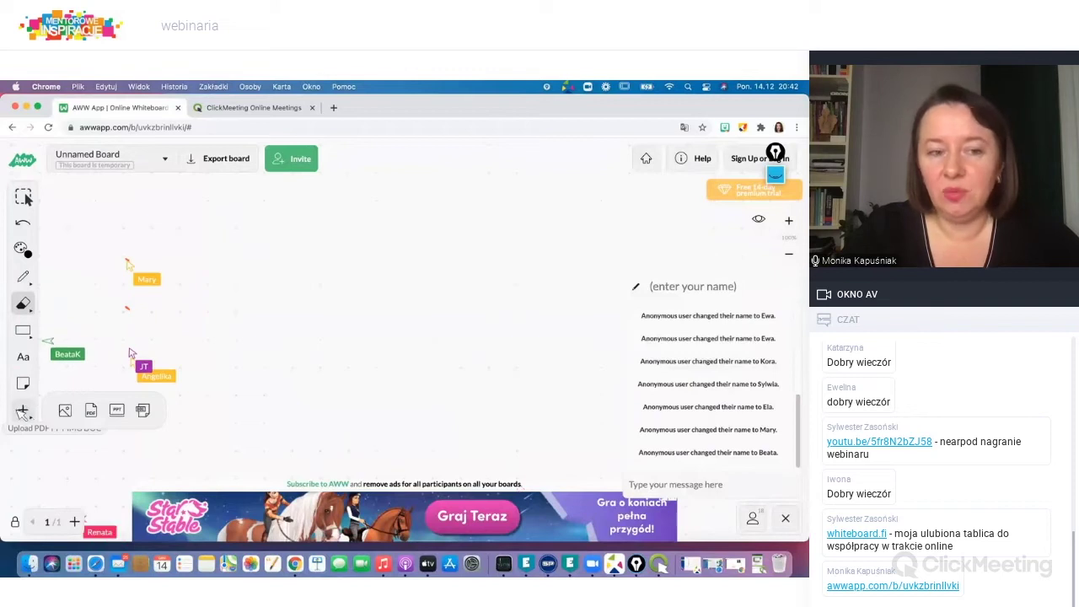
left_click(66, 411)
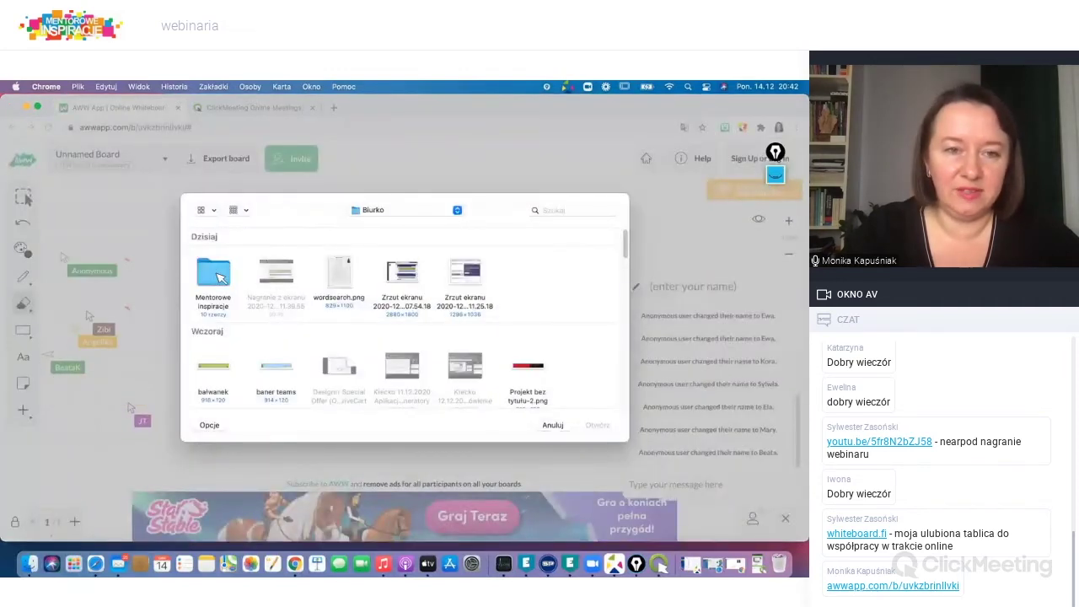
double_click(217, 274)
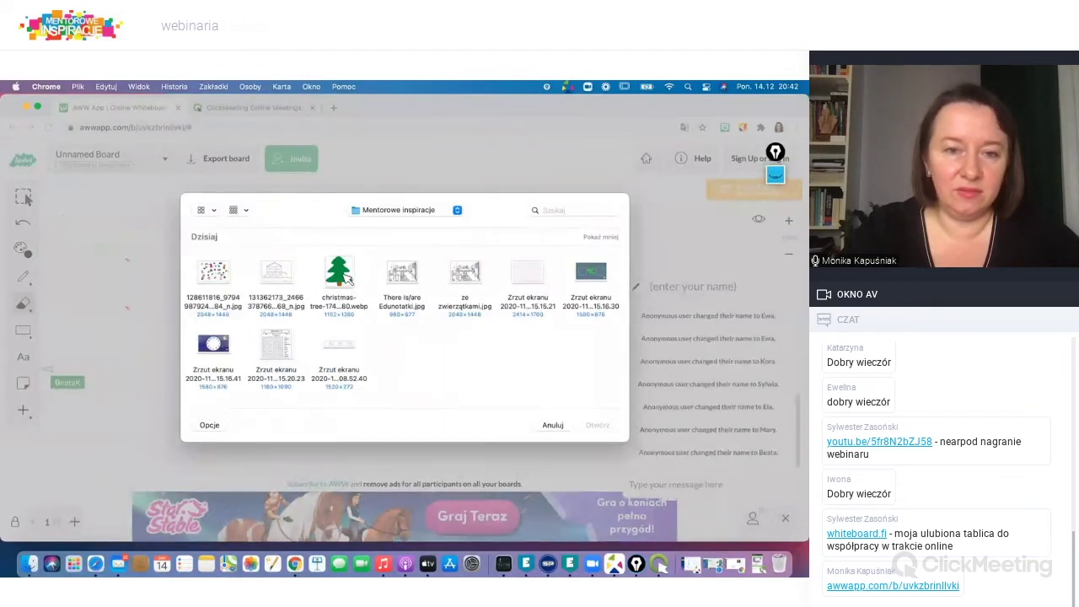
left_click(287, 275)
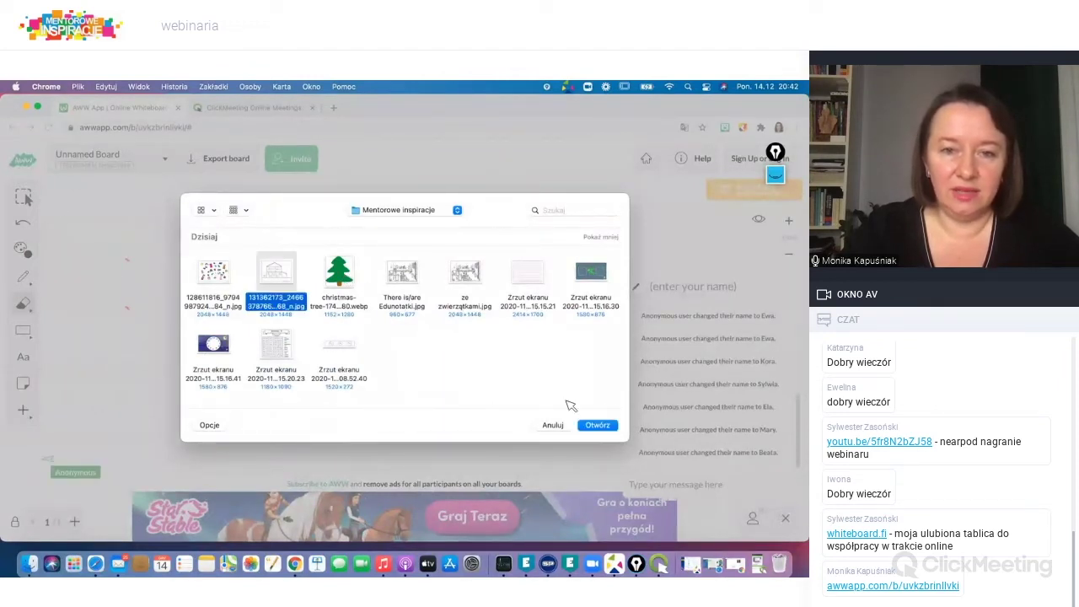
left_click(608, 426)
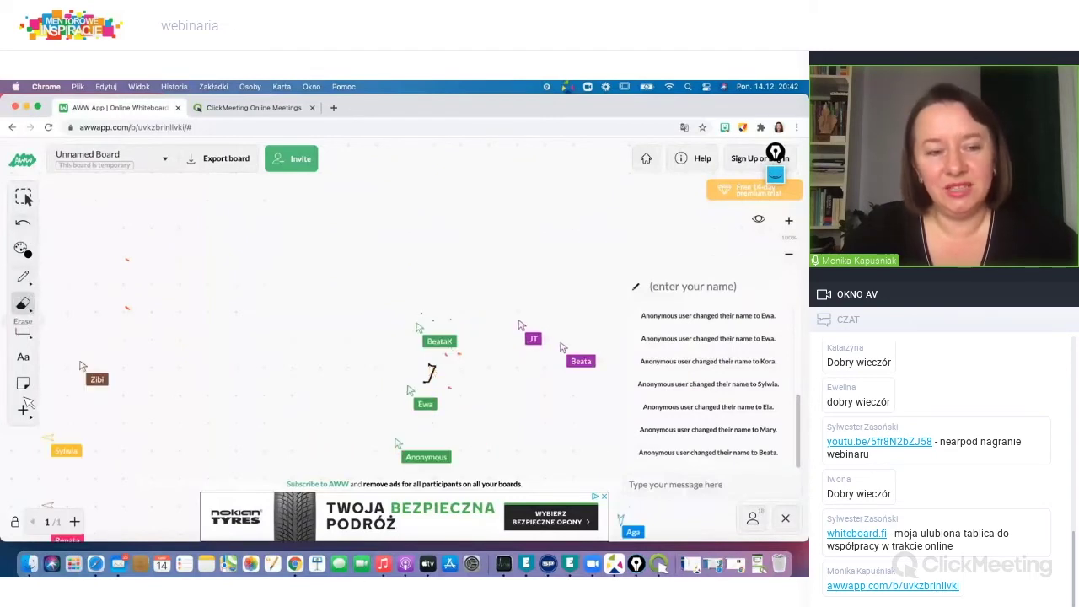
Upload the house picture 131362173_2466...68_n.jpg again and place it on the board.
left_click(24, 410)
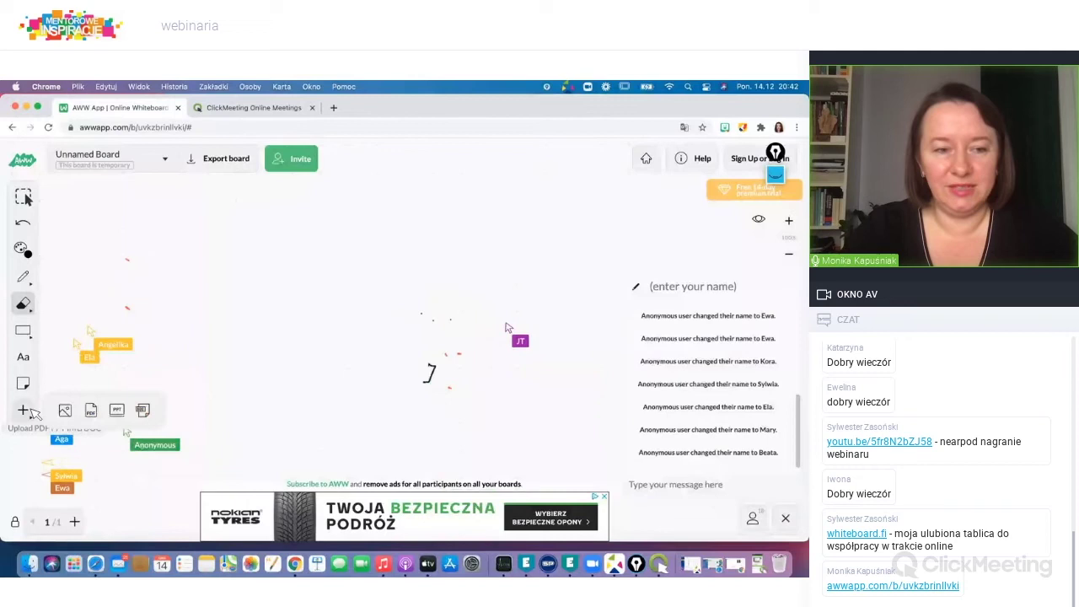
left_click(65, 411)
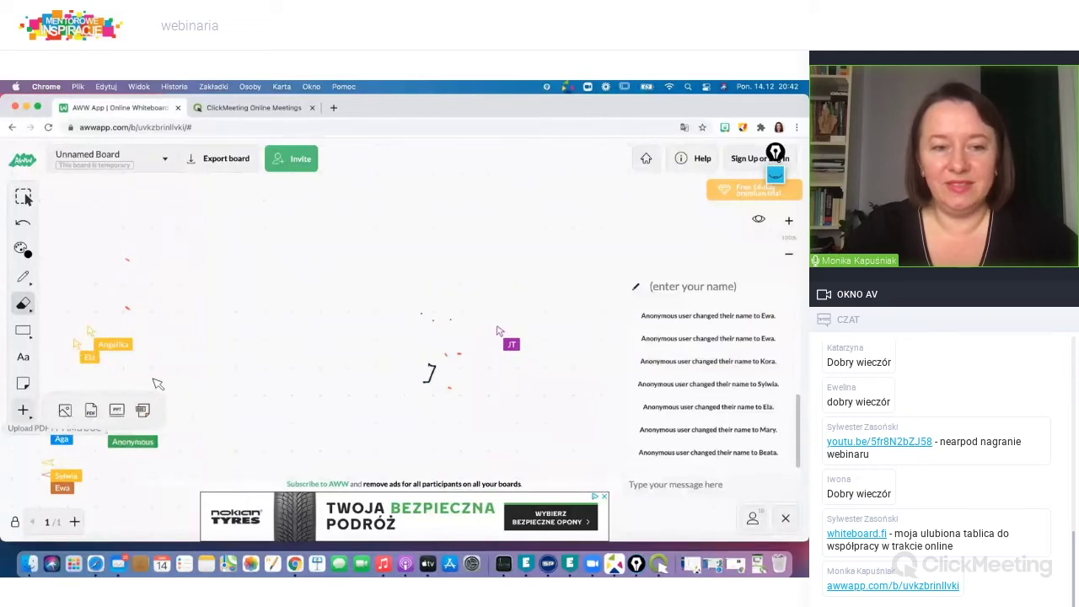
left_click(276, 278)
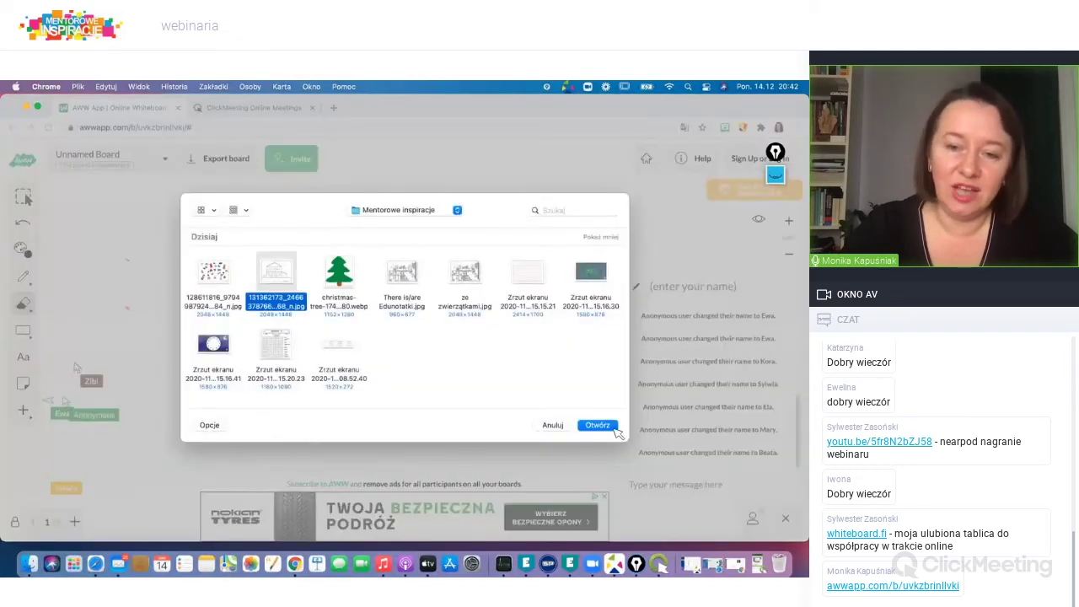
left_click(612, 430)
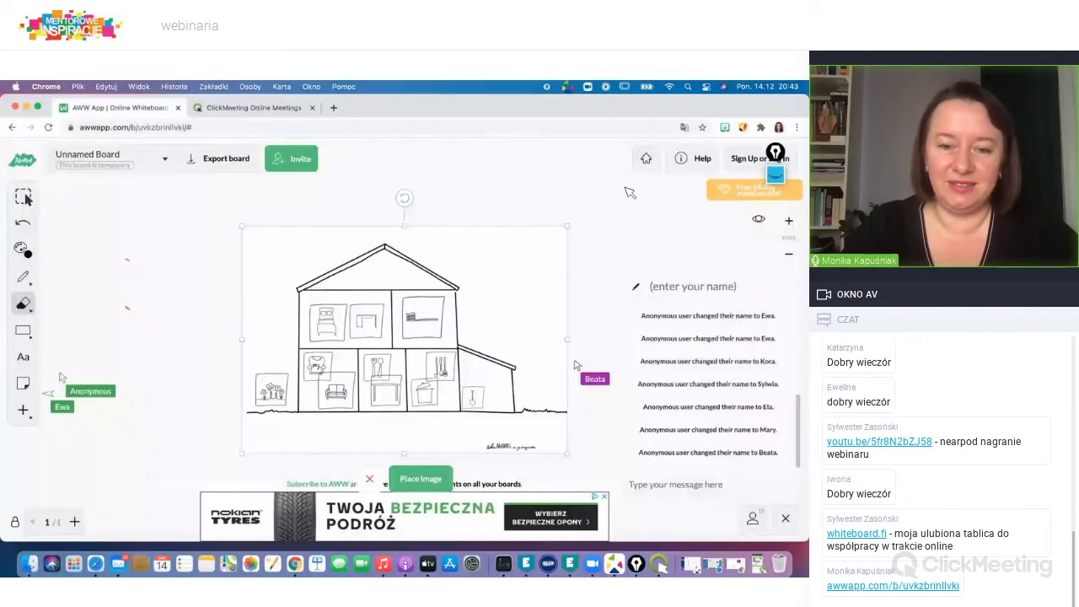
left_click(421, 521)
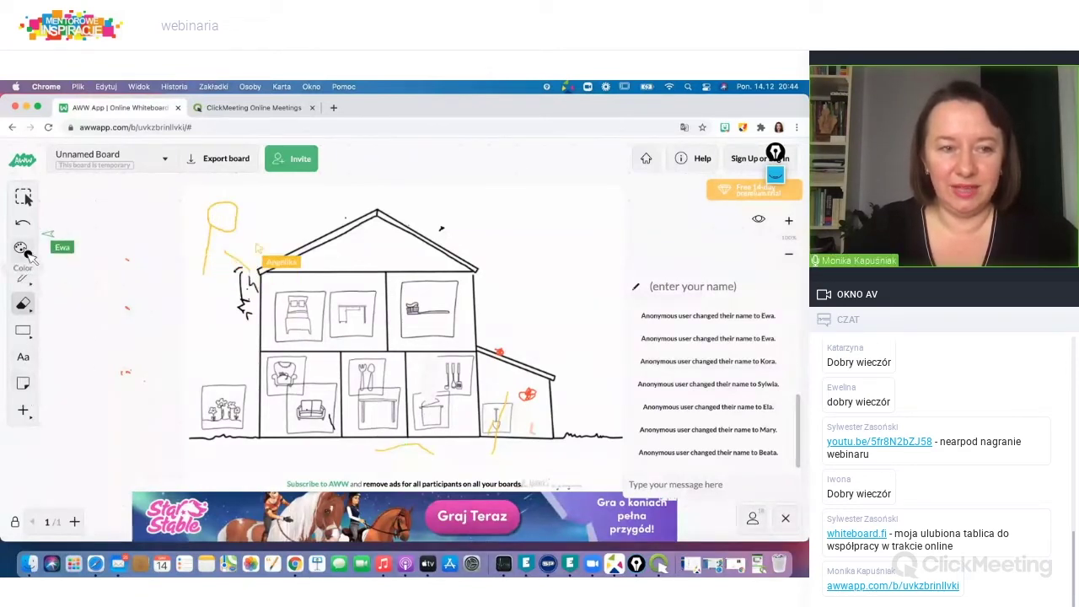
Clear the house picture and the participants' drawings on it from the page.
mouse_move(26, 276)
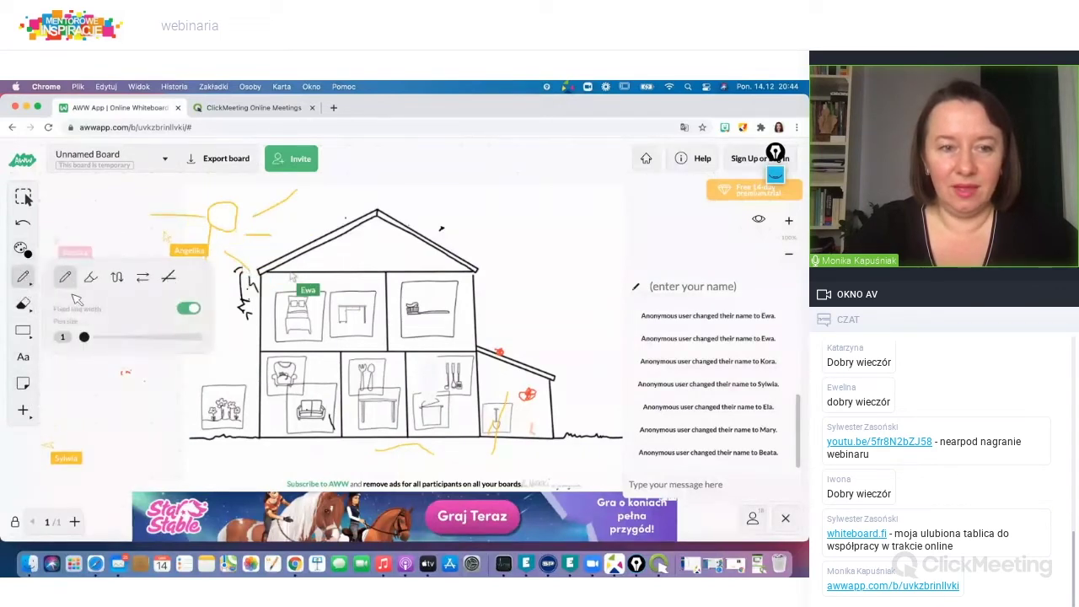
left_click(25, 303)
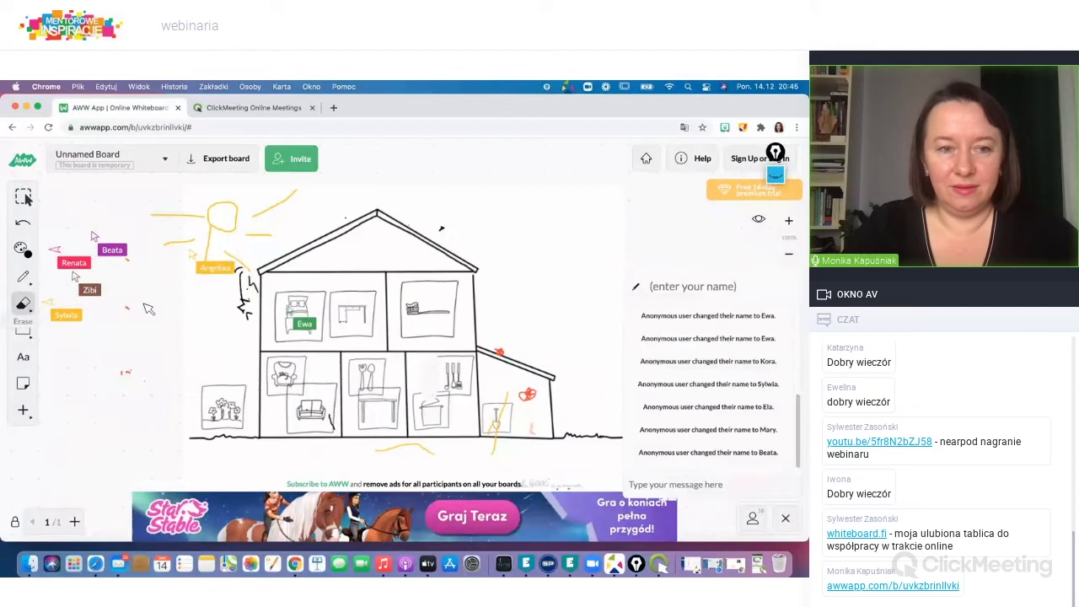
left_click(146, 306)
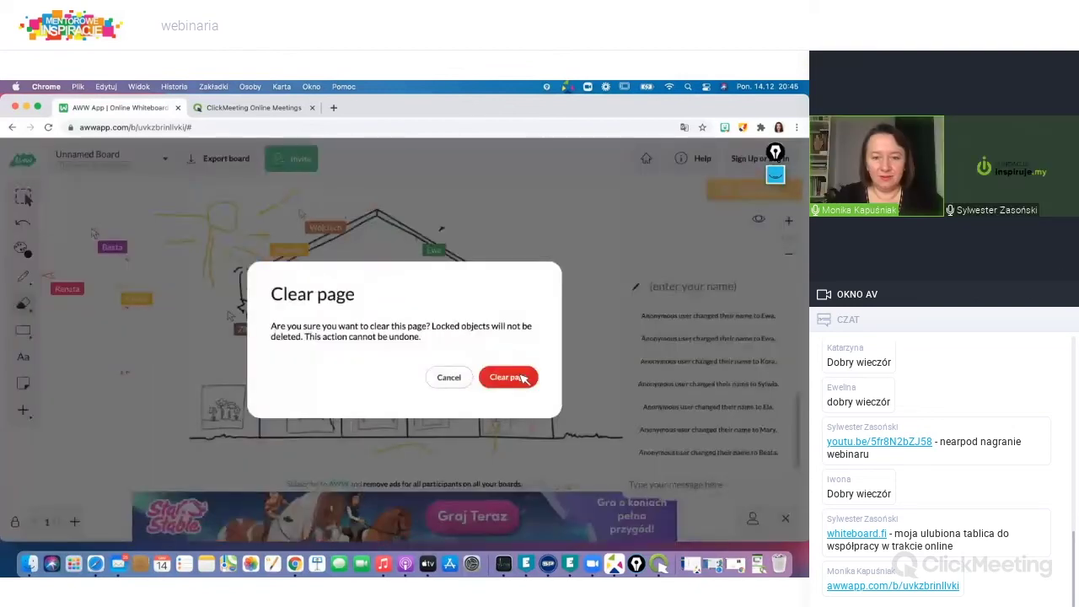
left_click(522, 378)
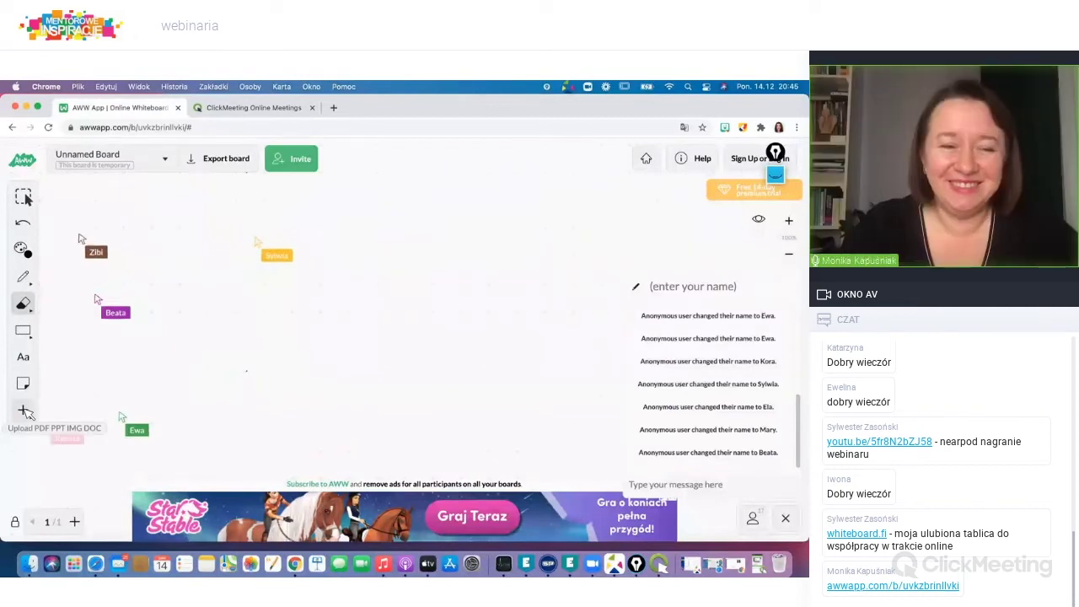
Try to place the Christmas tree picture from the Mentorowe inspiracje folder on the cleared page.
left_click(23, 411)
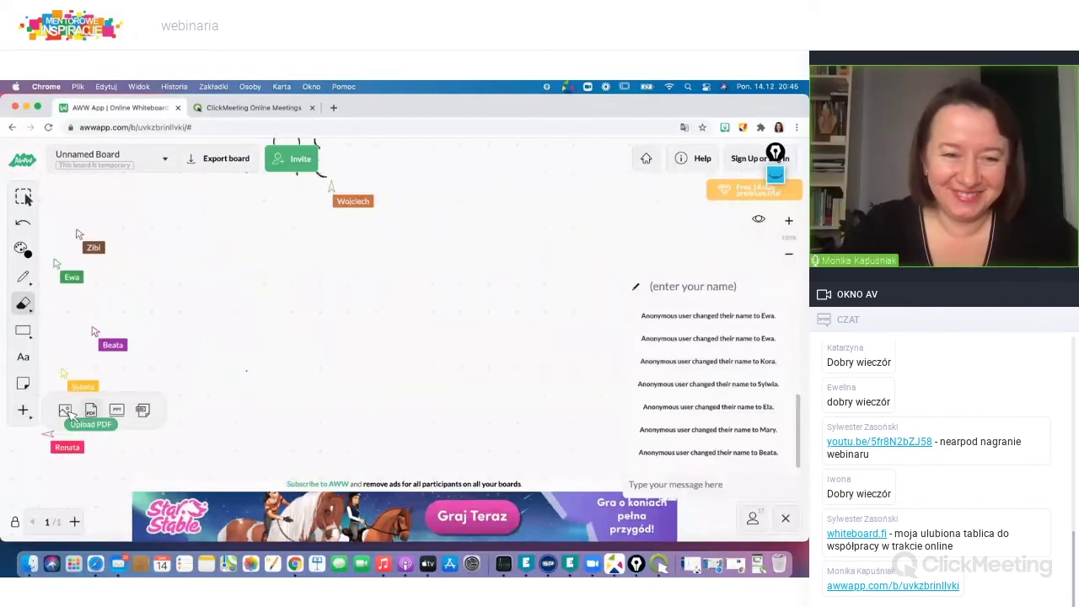
left_click(66, 411)
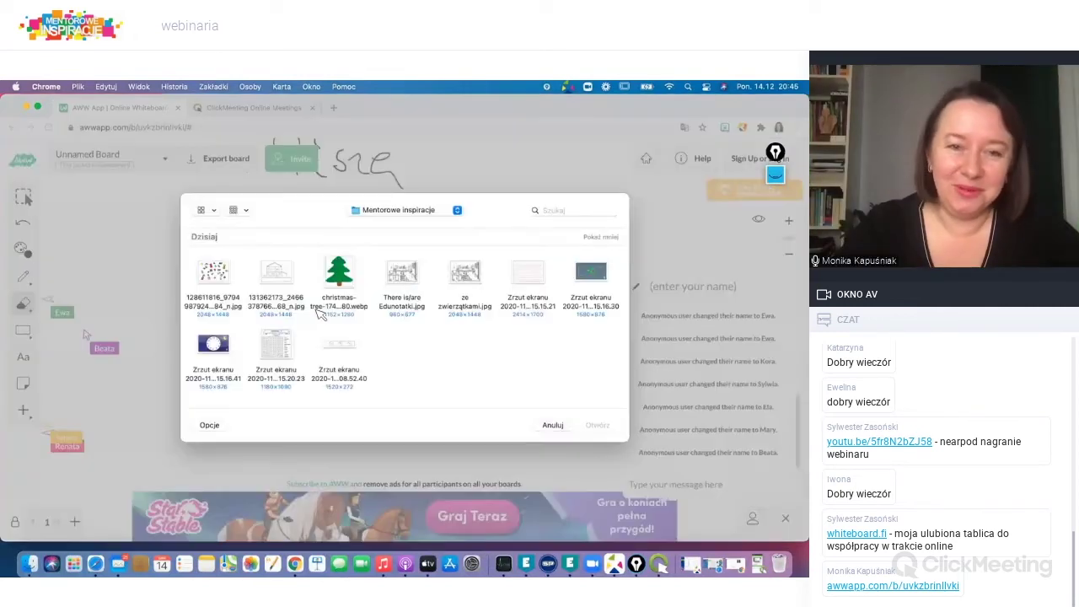
left_click(404, 275)
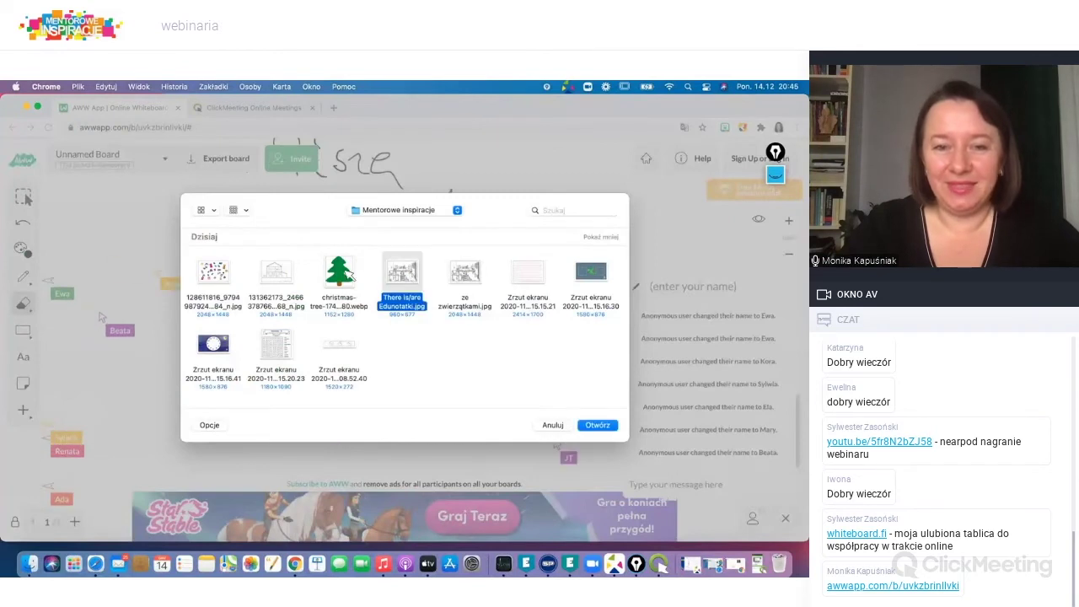
key("Left")
left_click(597, 425)
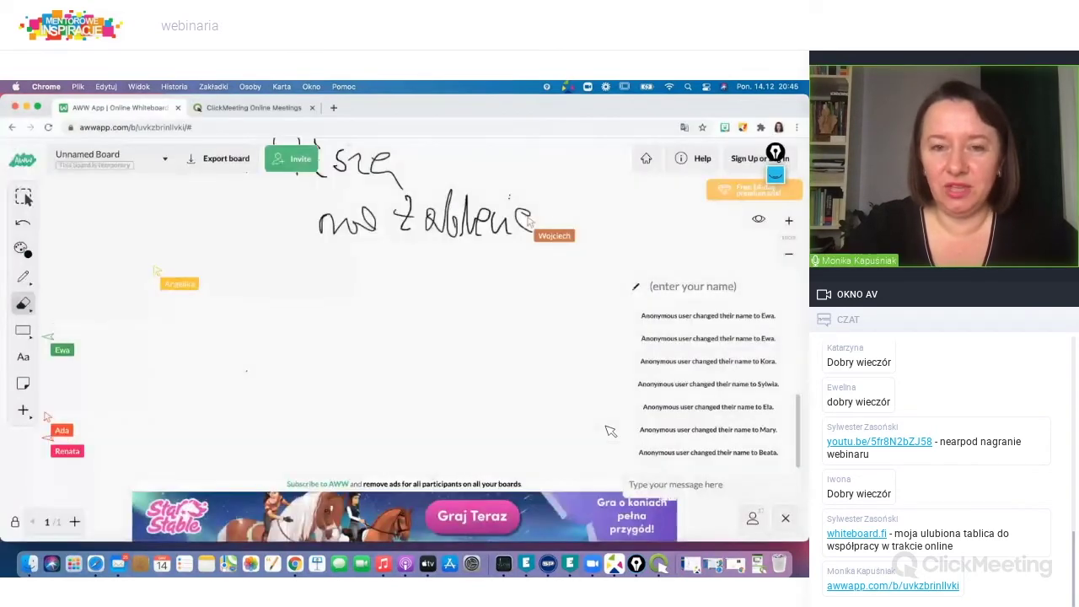
left_click(437, 528)
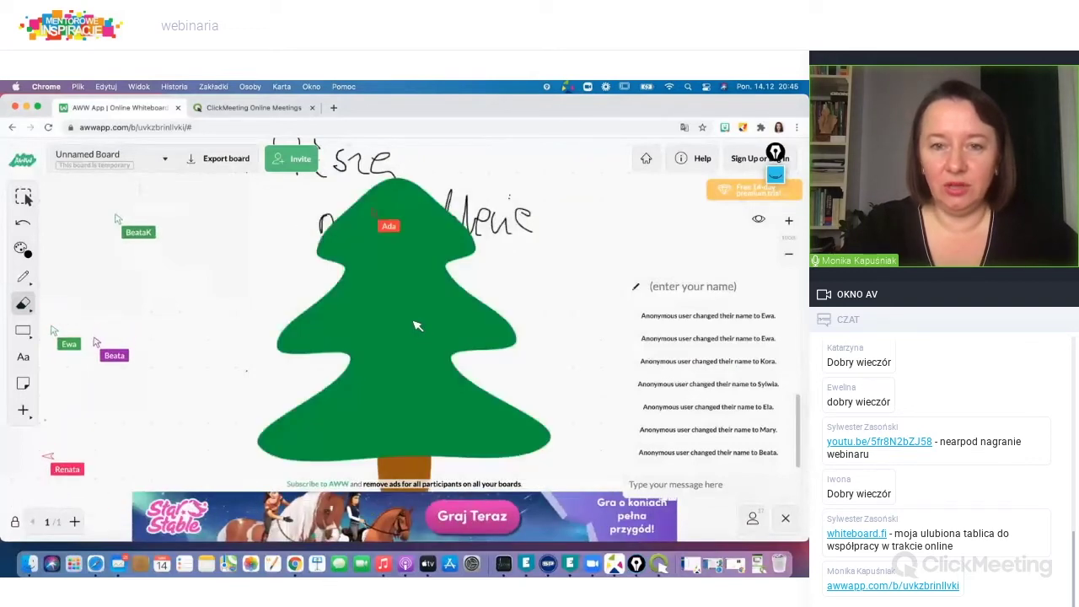
left_click(413, 306)
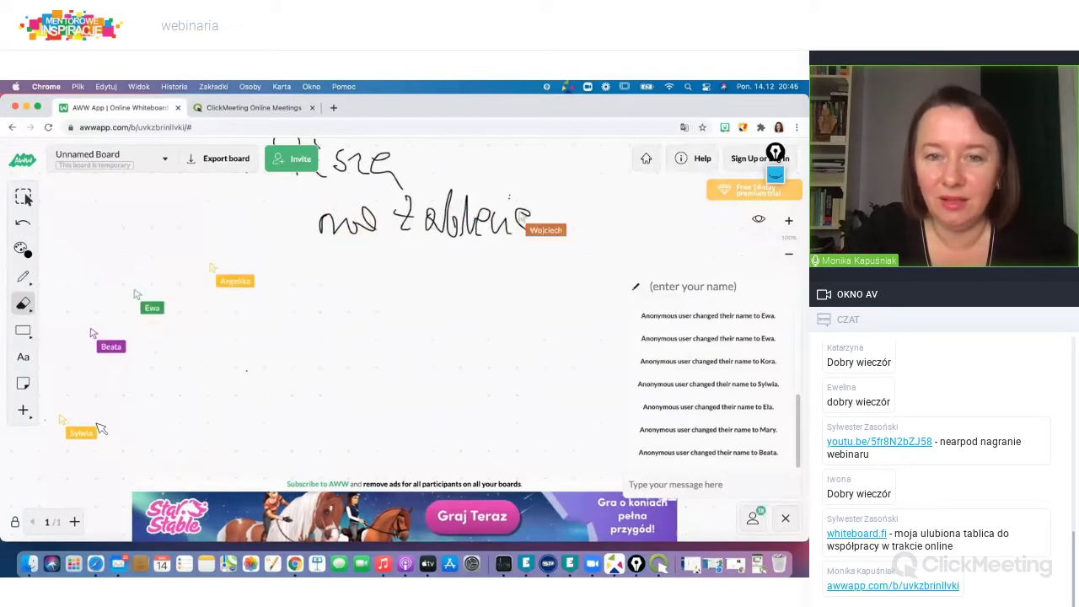
Upload the picture christmas-tree-174...80.webp again and place it on the board for participants to decorate.
left_click(25, 410)
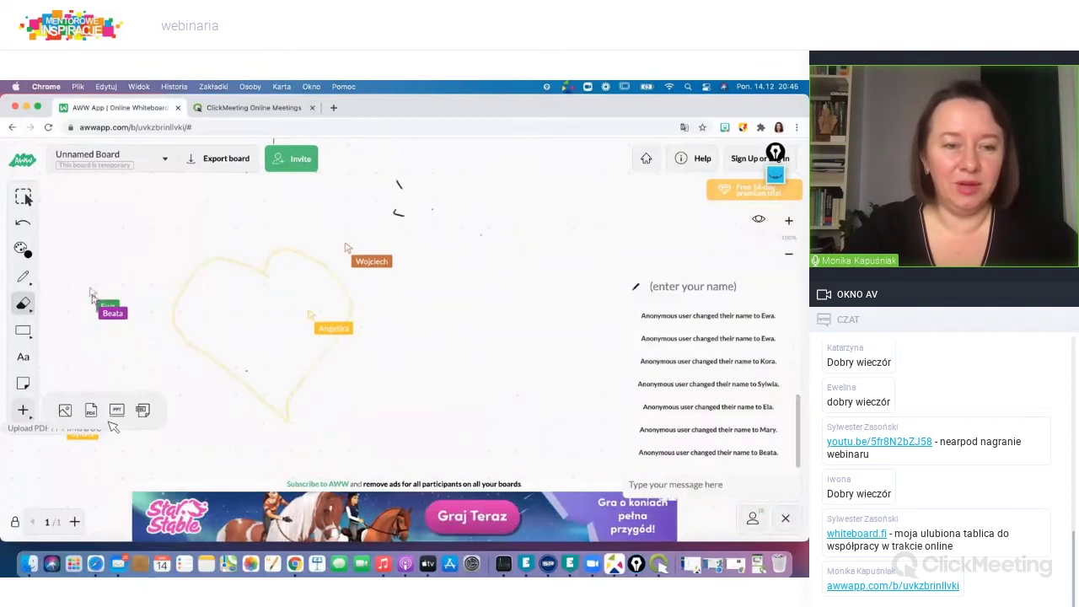
left_click(66, 411)
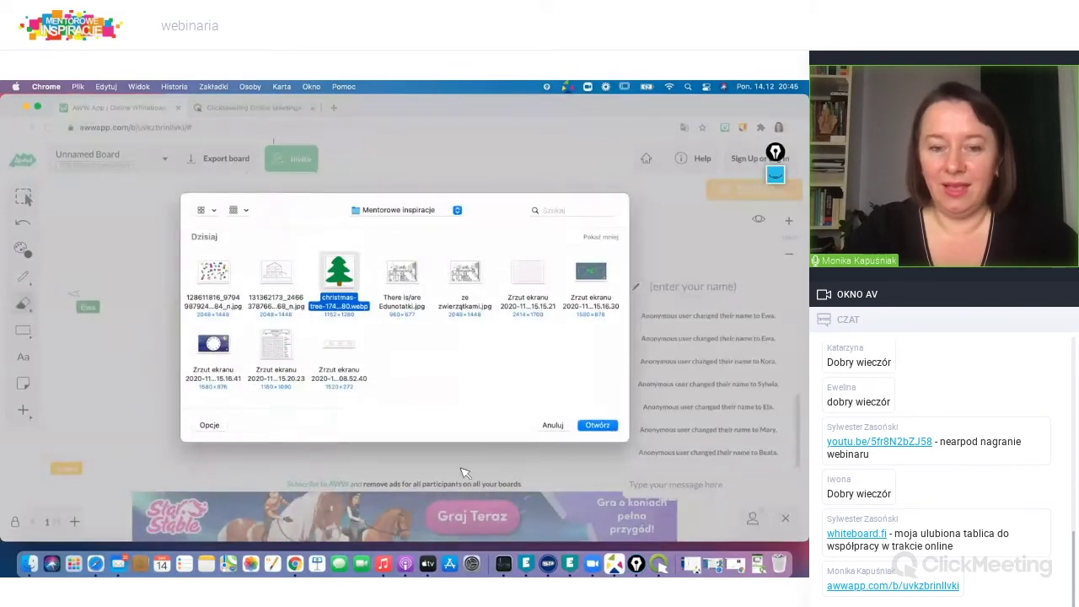
left_click(599, 425)
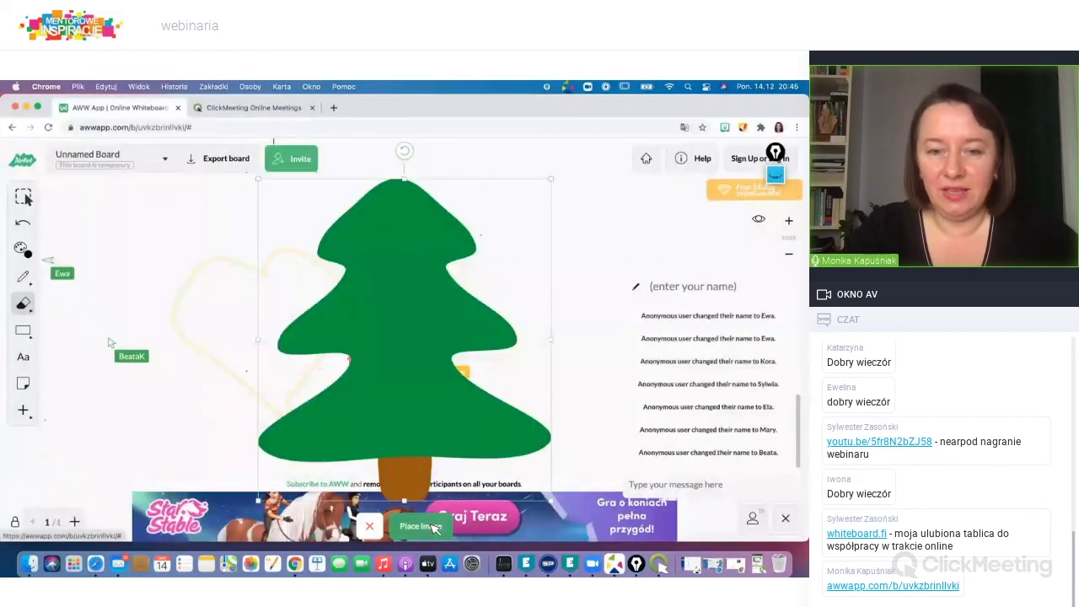
left_click(434, 526)
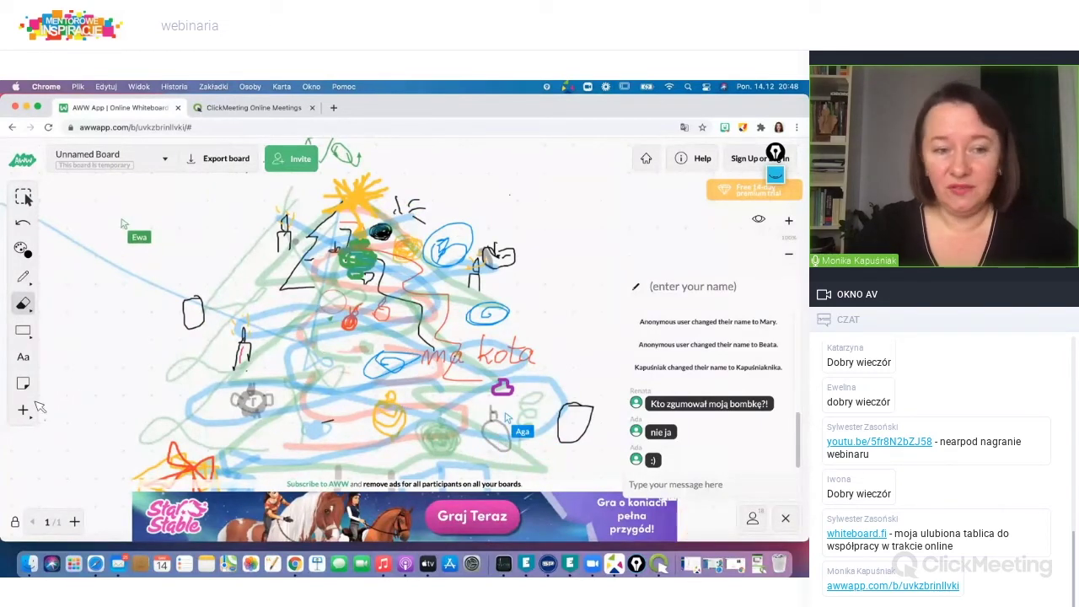
Show the PDF upload option for the board, and close its dialog without registering.
mouse_move(23, 411)
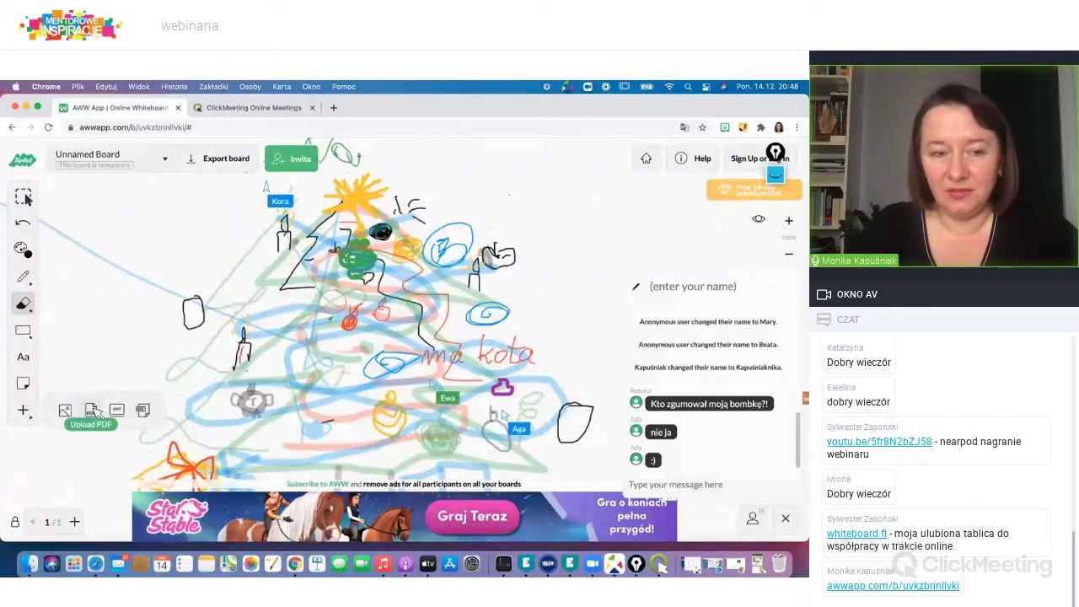
left_click(93, 411)
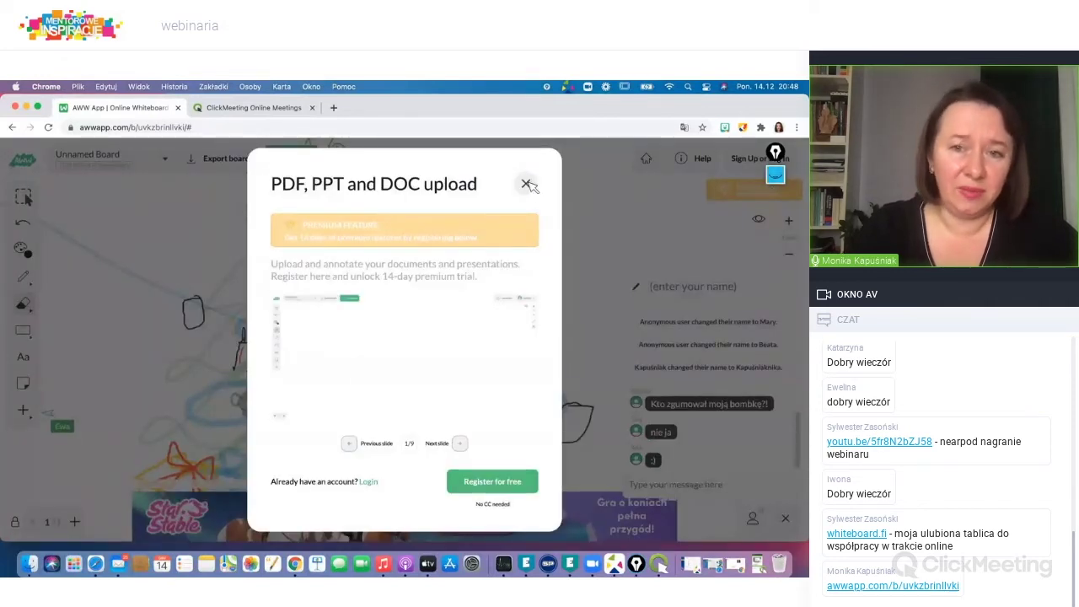
left_click(526, 184)
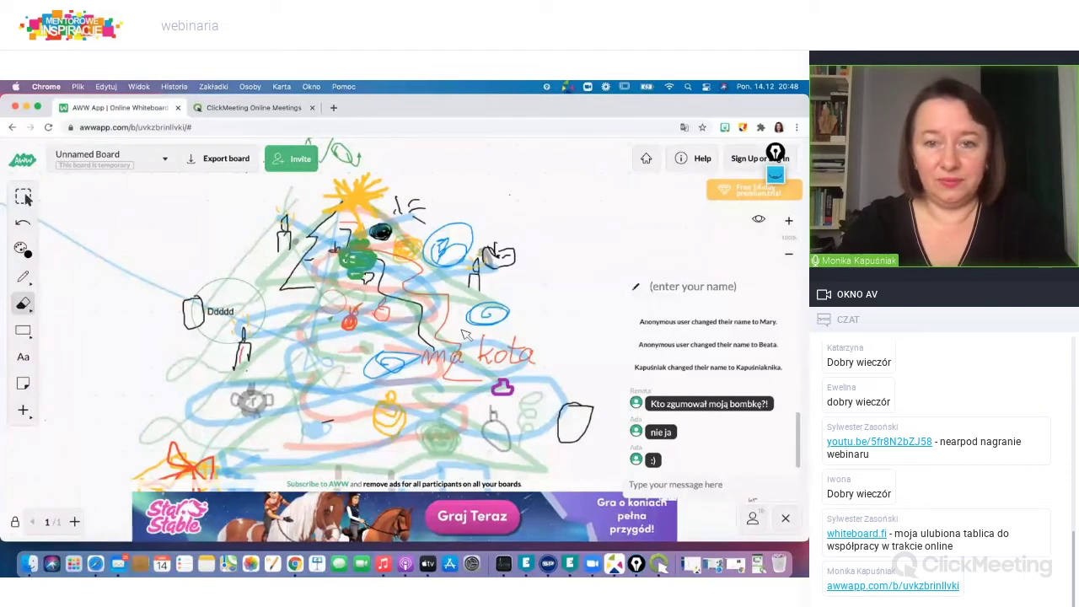
Switch to the selection tool and close the whiteboard's browser tab.
key("v")
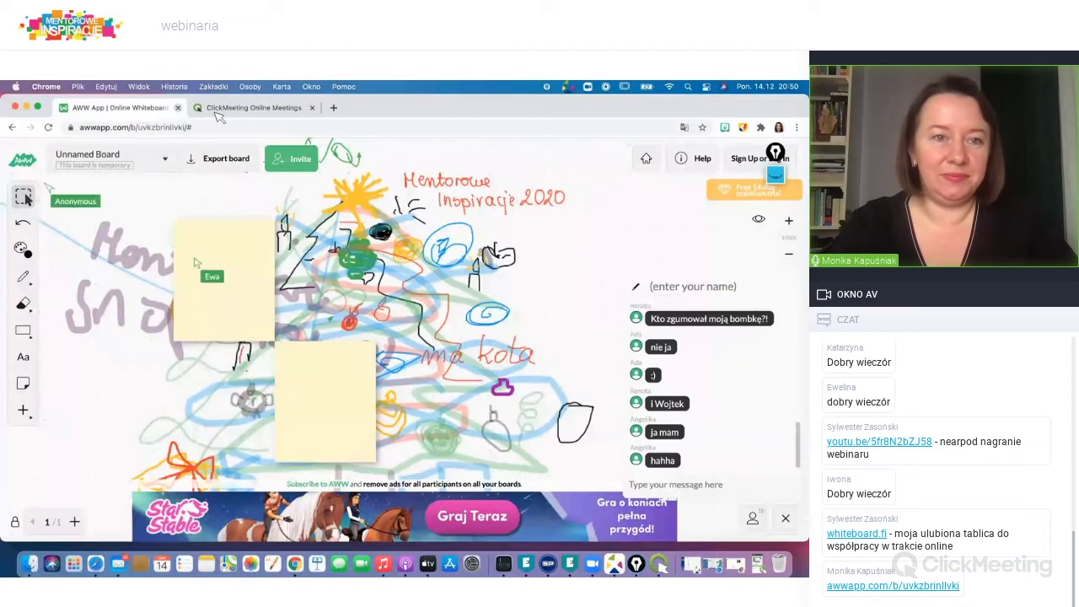
key("super+w")
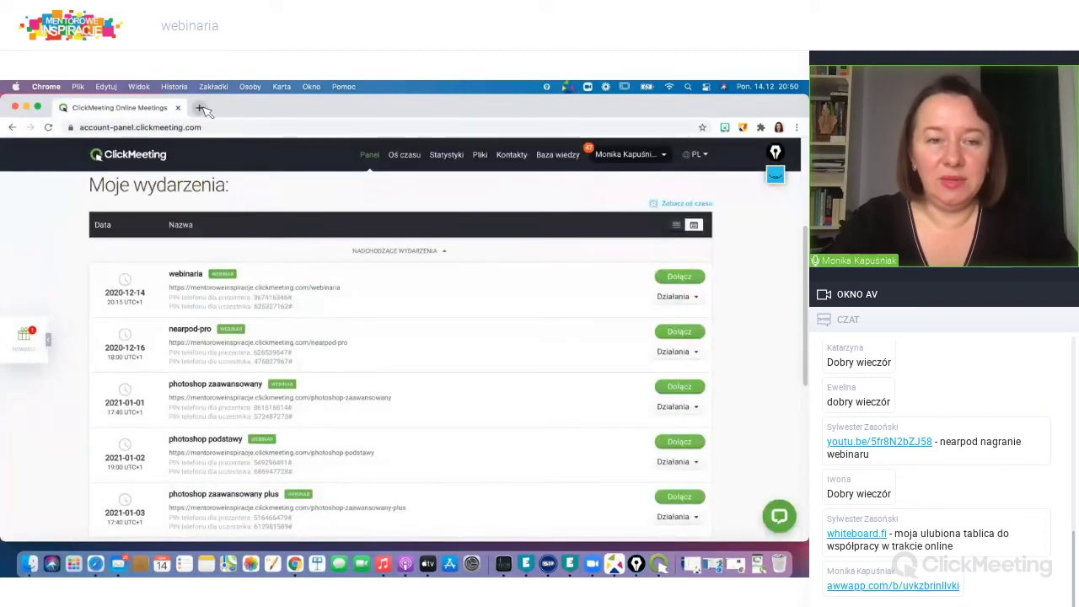
Open the BenQ EZWrite Live site in a new browser tab and dismiss the translation offer.
left_click(200, 107)
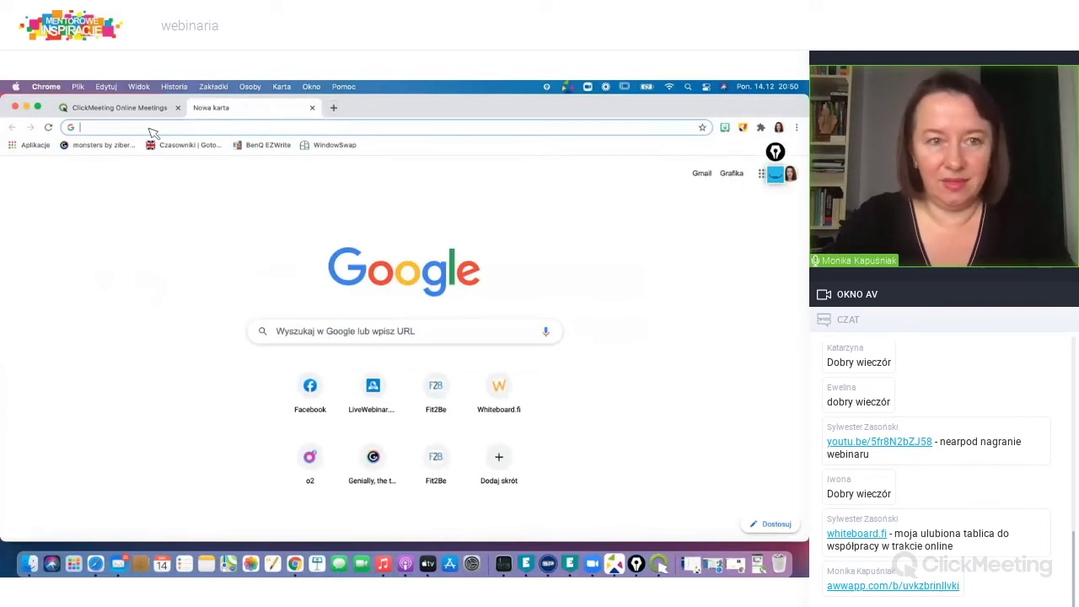
type("ez")
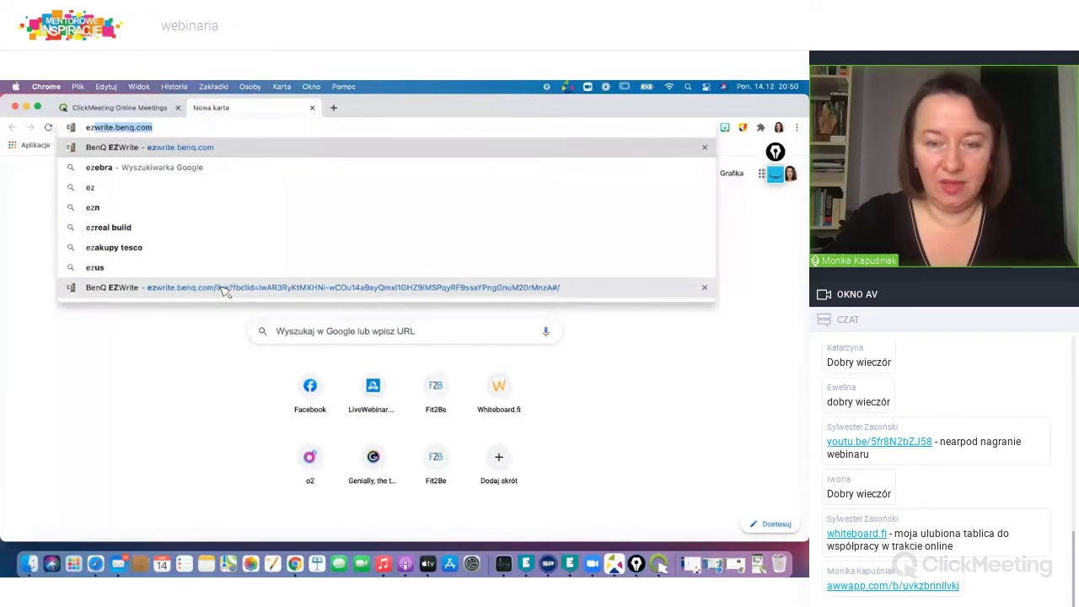
left_click(226, 290)
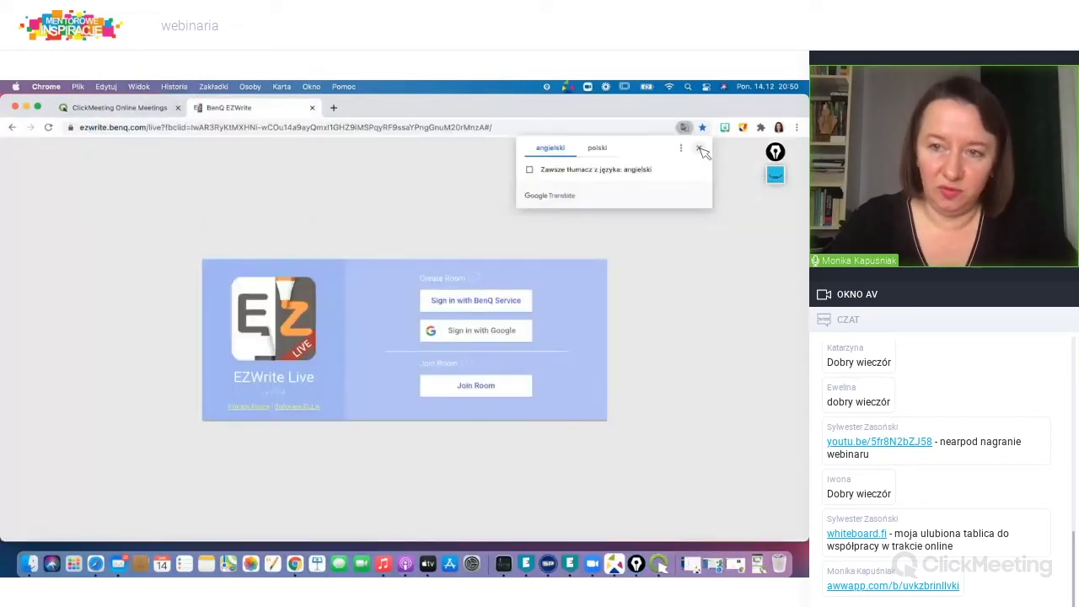
left_click(699, 149)
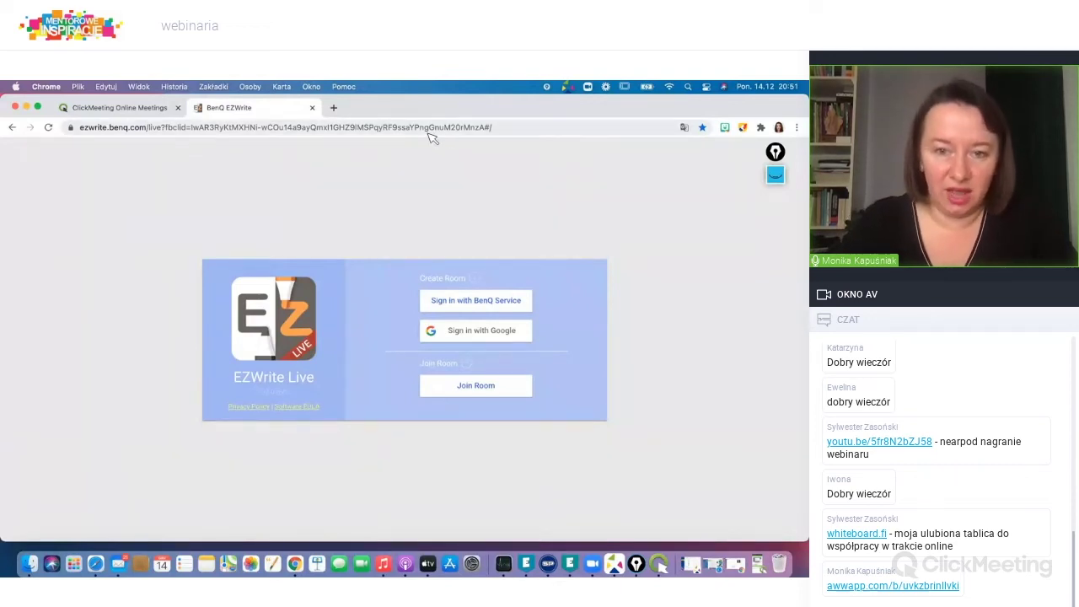
Show the form for joining a room, return from it, and create a room by signing in with Google.
left_click(481, 388)
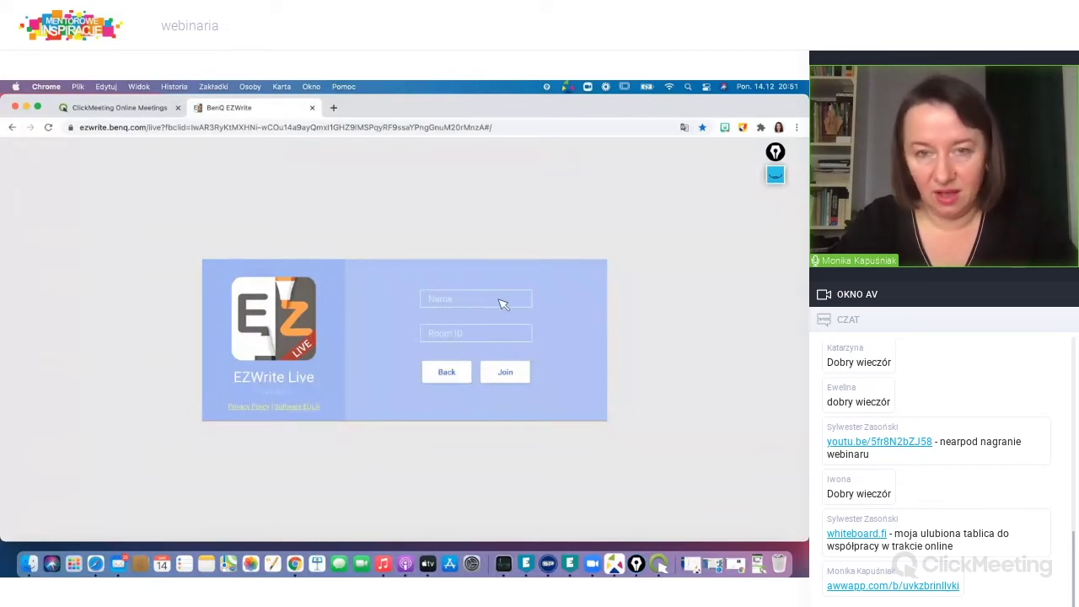
left_click(447, 373)
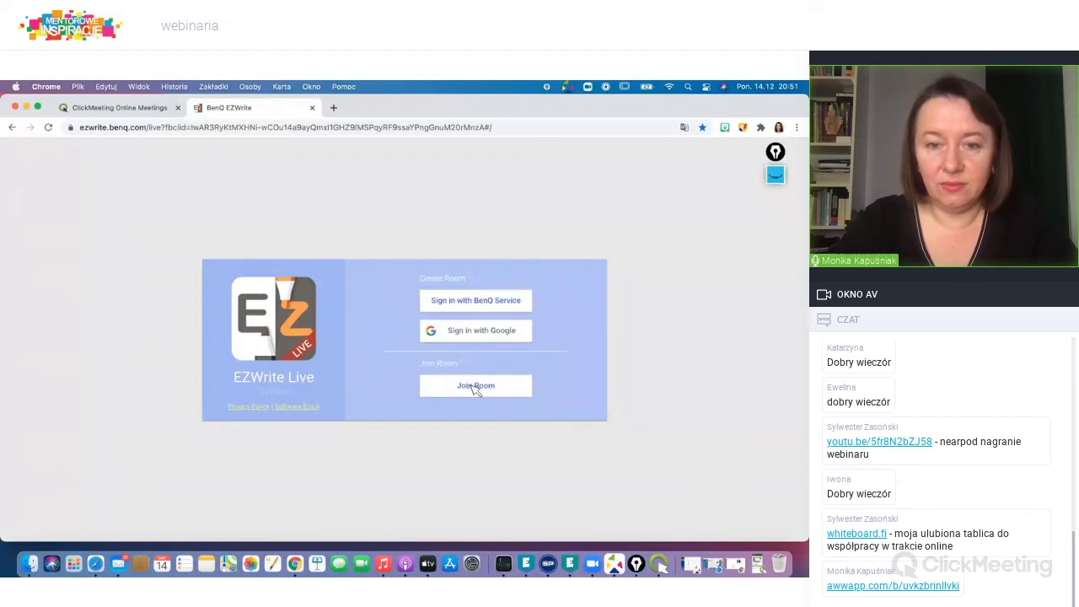
left_click(476, 330)
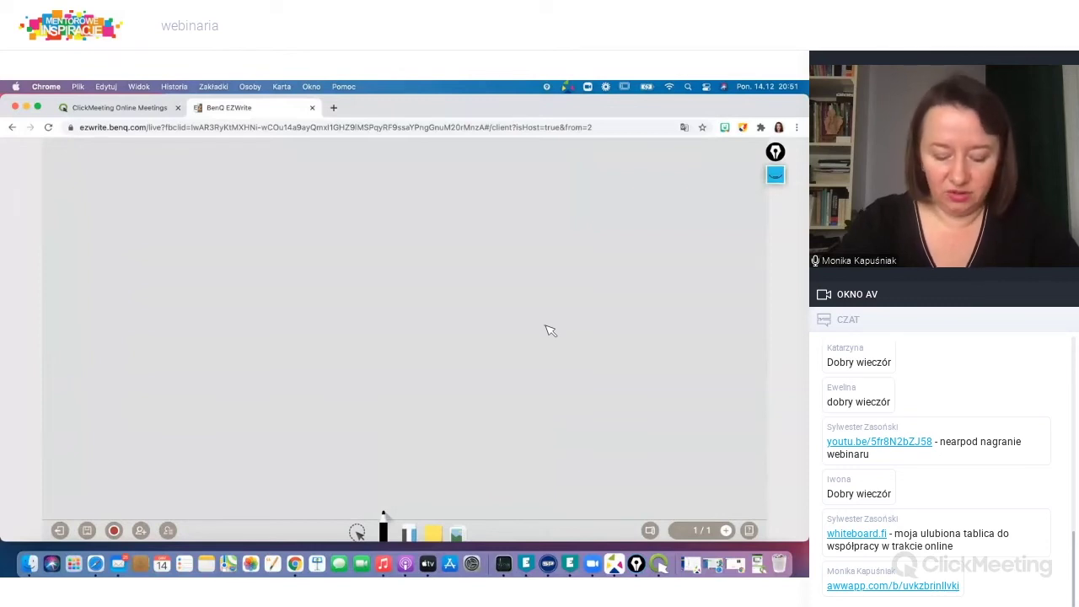
Try out the music staff, handwriting line, football pitch and grid backgrounds on the whiteboard.
left_click(652, 531)
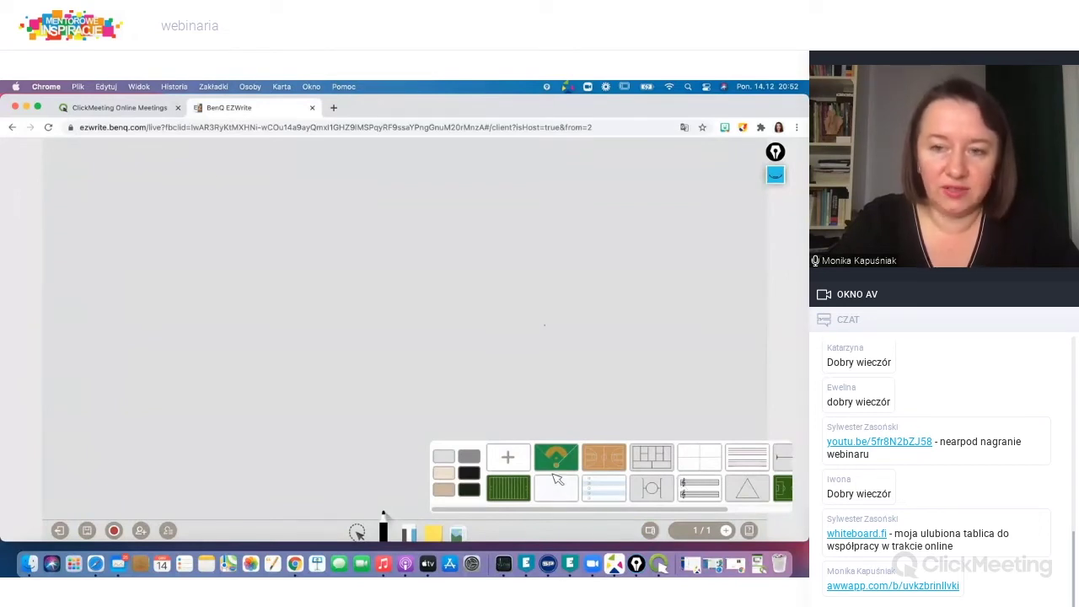
scroll(544, 376, "right", 3)
left_click(544, 376)
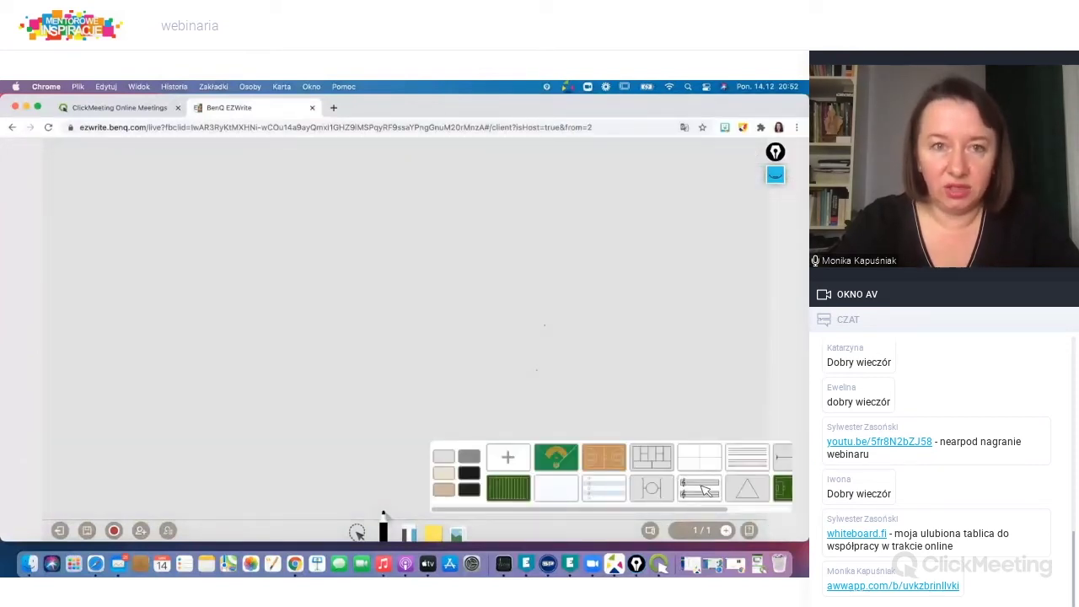
left_click(704, 489)
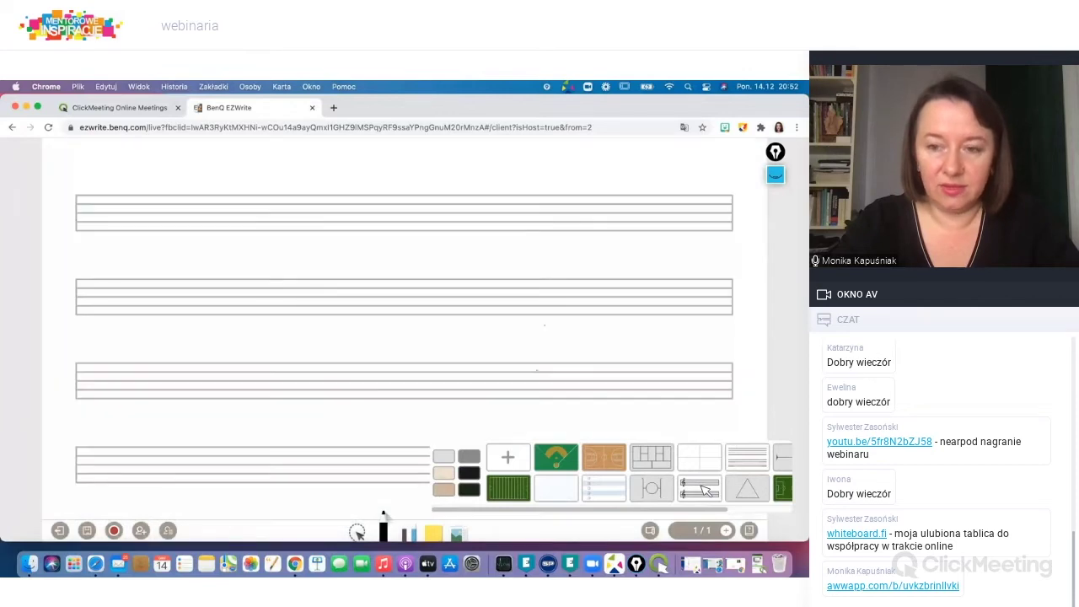
left_click(758, 459)
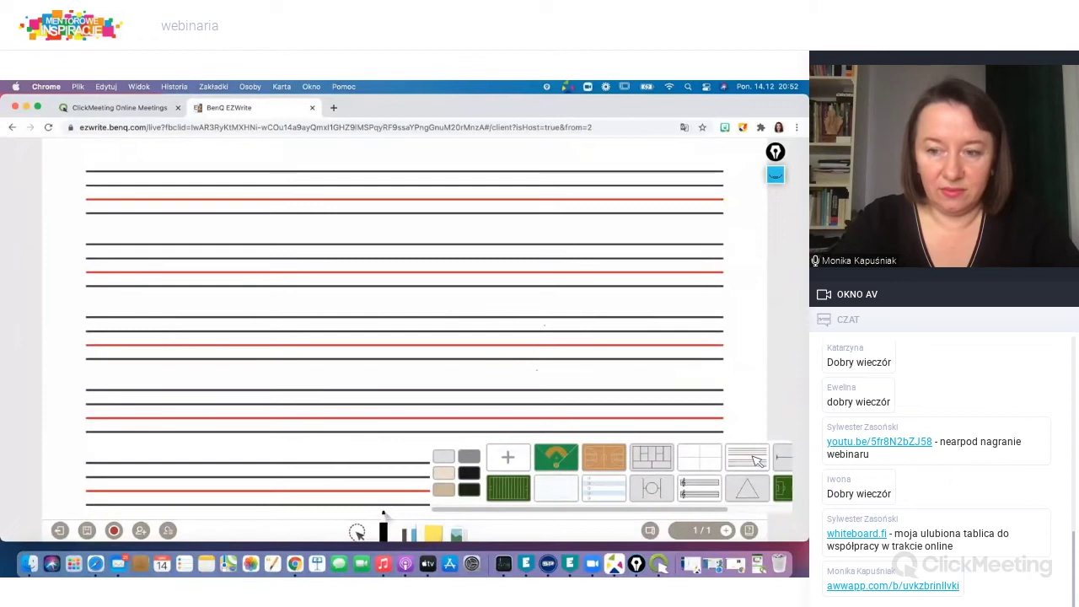
left_click(784, 490)
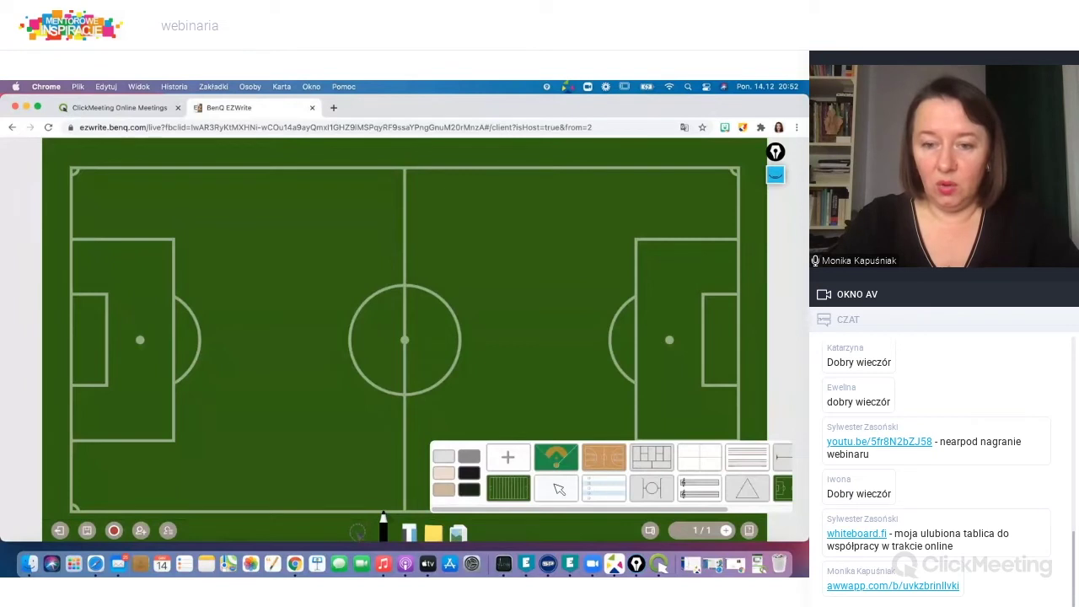
left_click(700, 456)
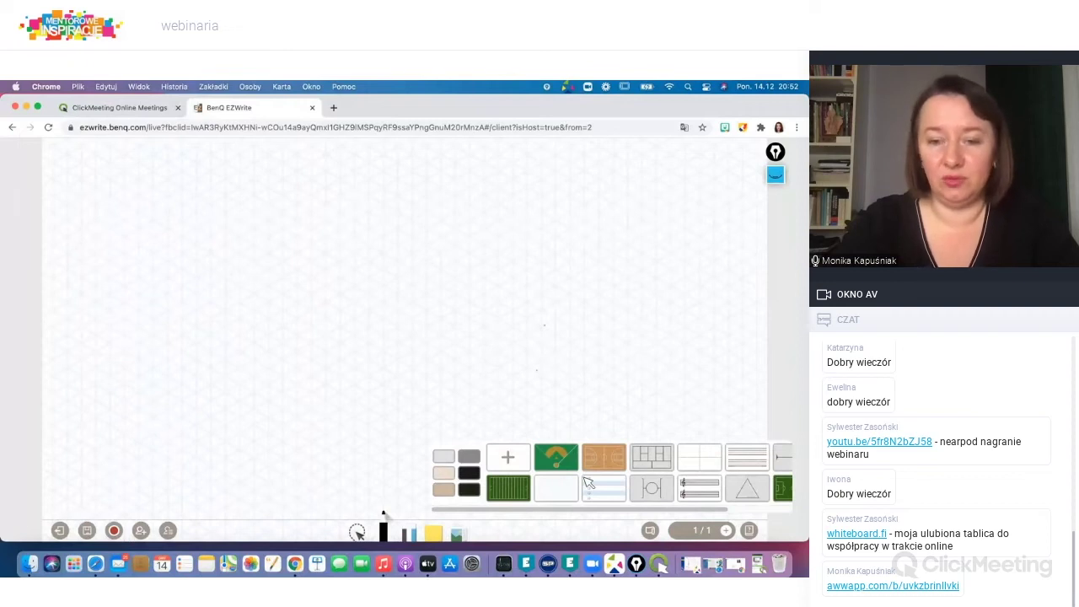
Try out the graph paper, circle diagram, arrow diagram and basketball court backgrounds on the whiteboard.
scroll(588, 485, "right", 2)
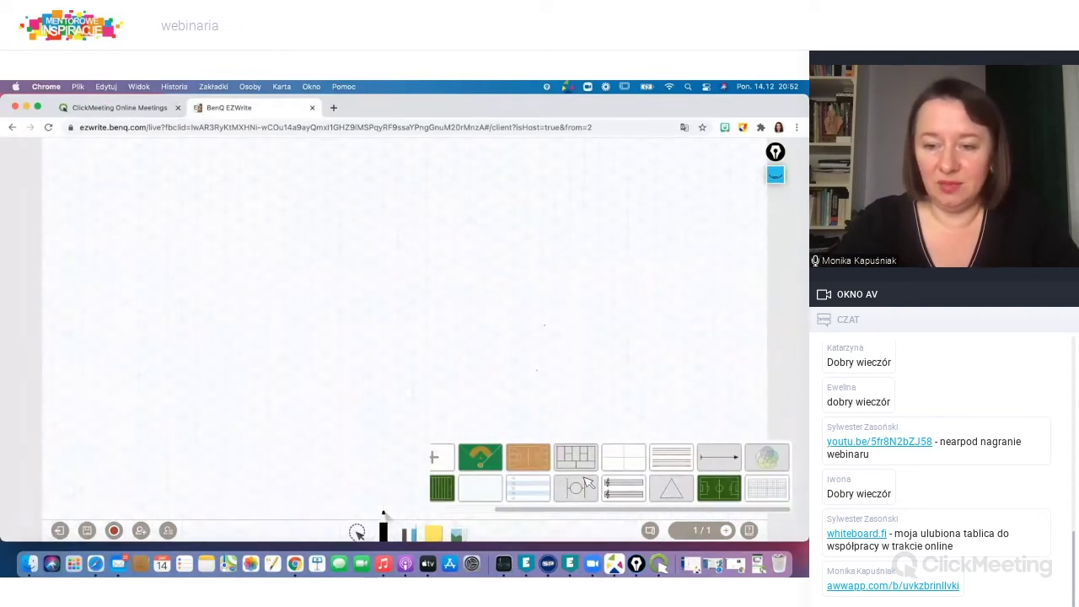
left_click(767, 489)
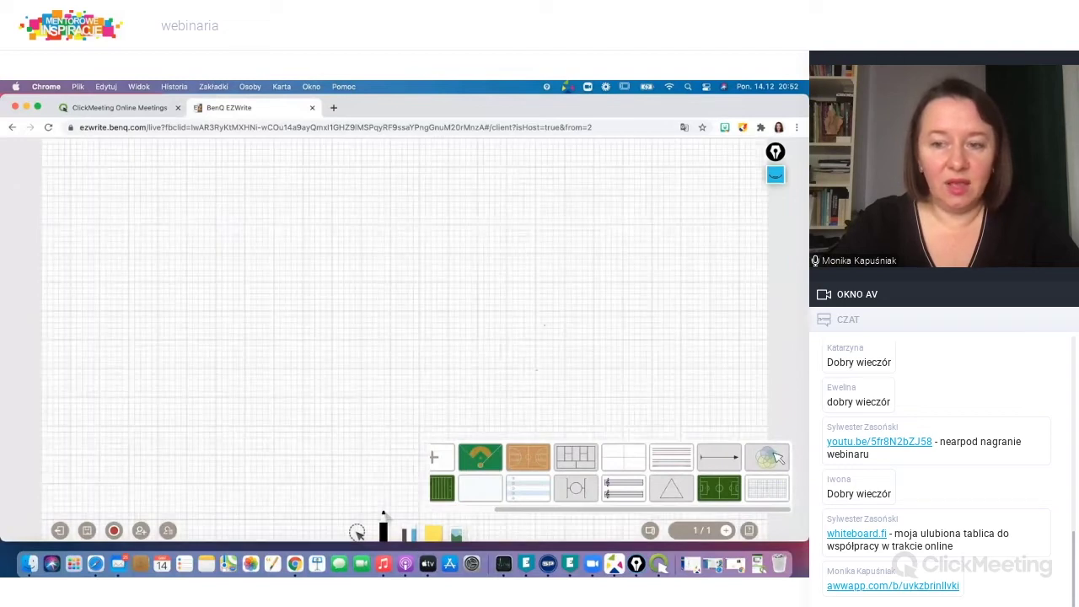
left_click(774, 457)
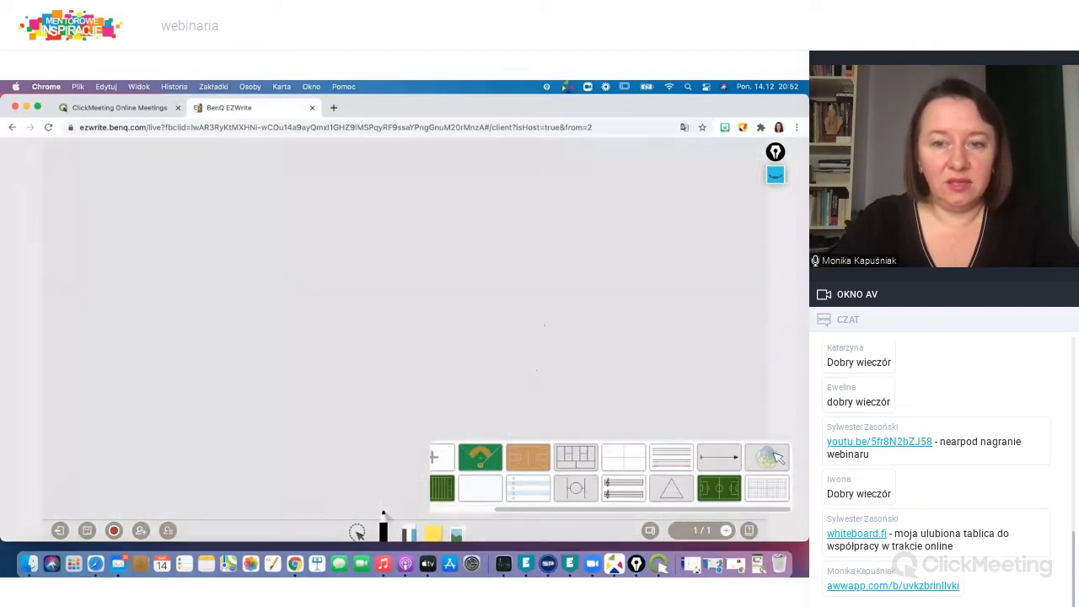
left_click(730, 460)
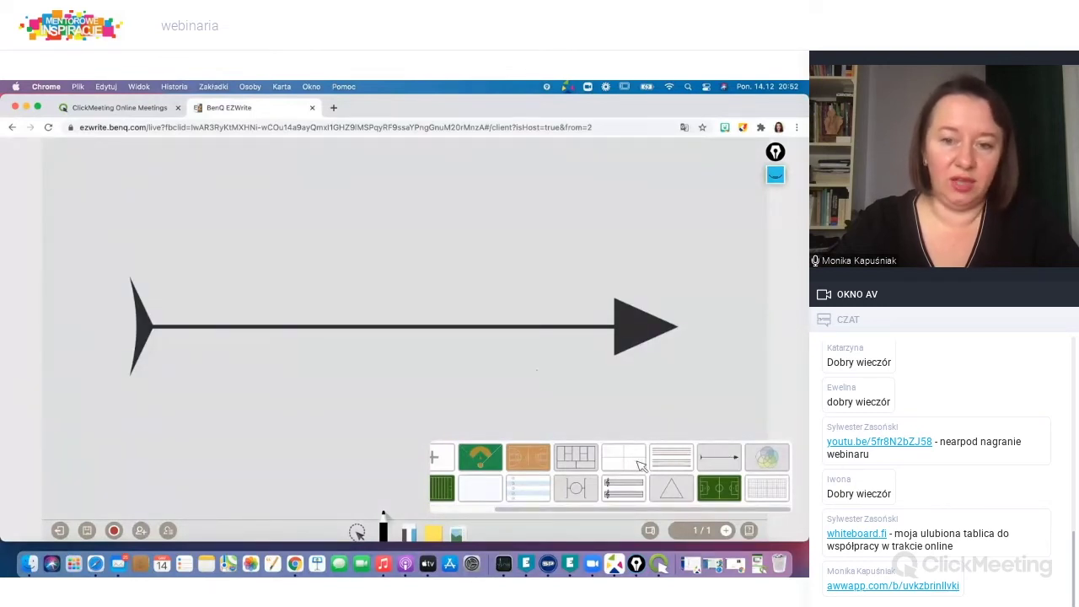
left_click(535, 461)
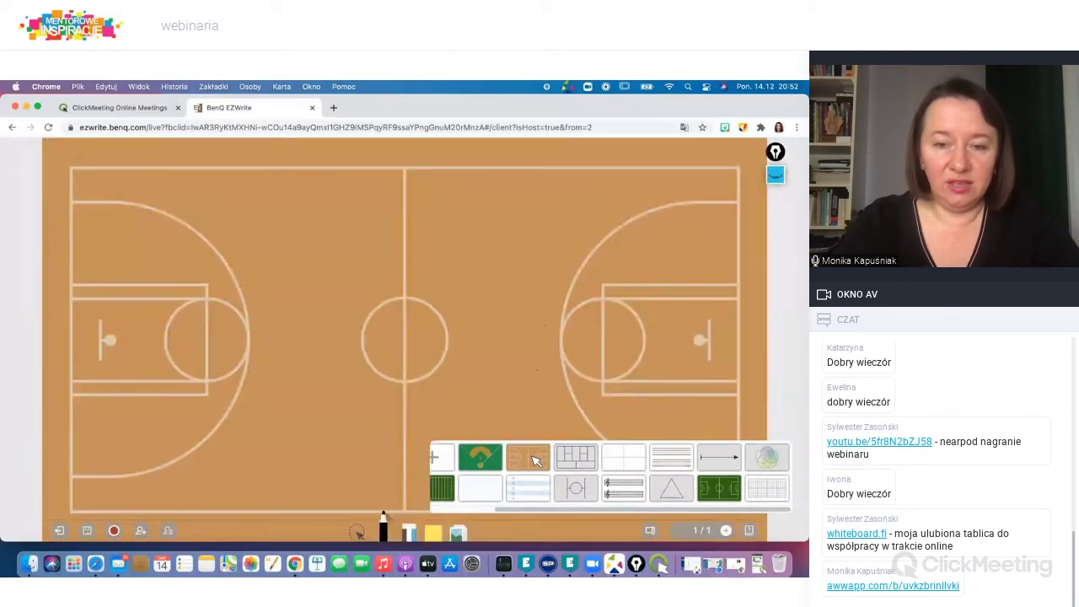
Add the picture "Zrzut ekranu 2020-11...15.20.23" from the Mentorowe inspiracje folder as a custom board background.
scroll(558, 455, "left", 3)
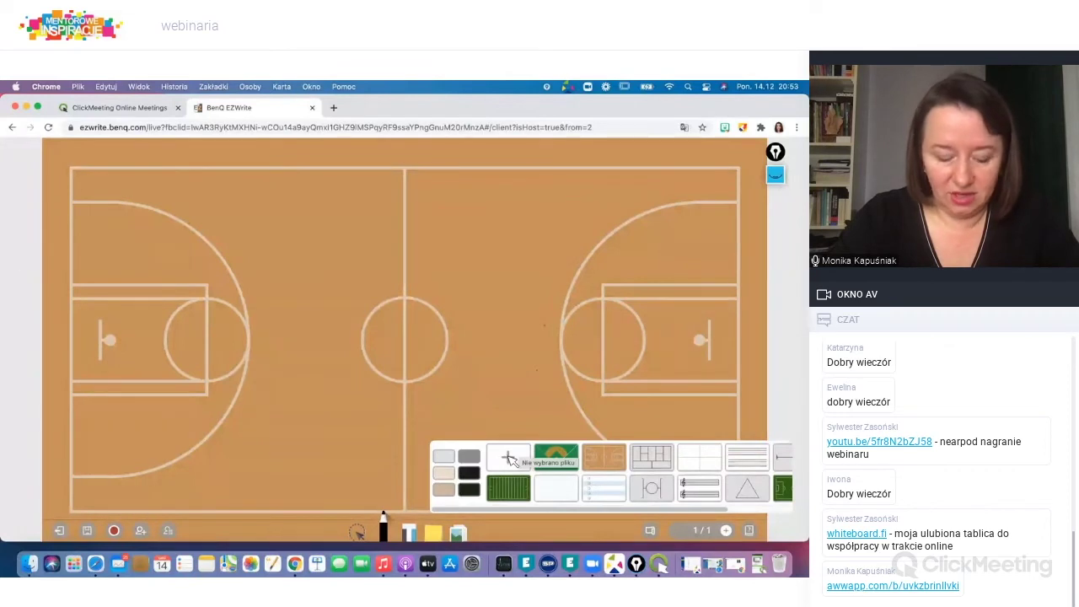
left_click(509, 458)
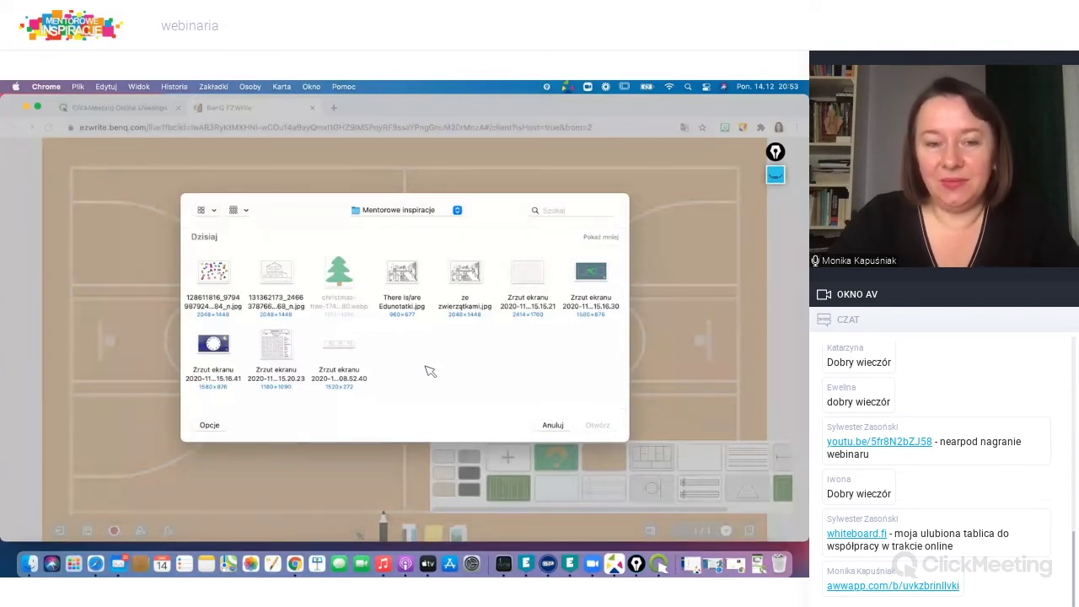
left_click(281, 352)
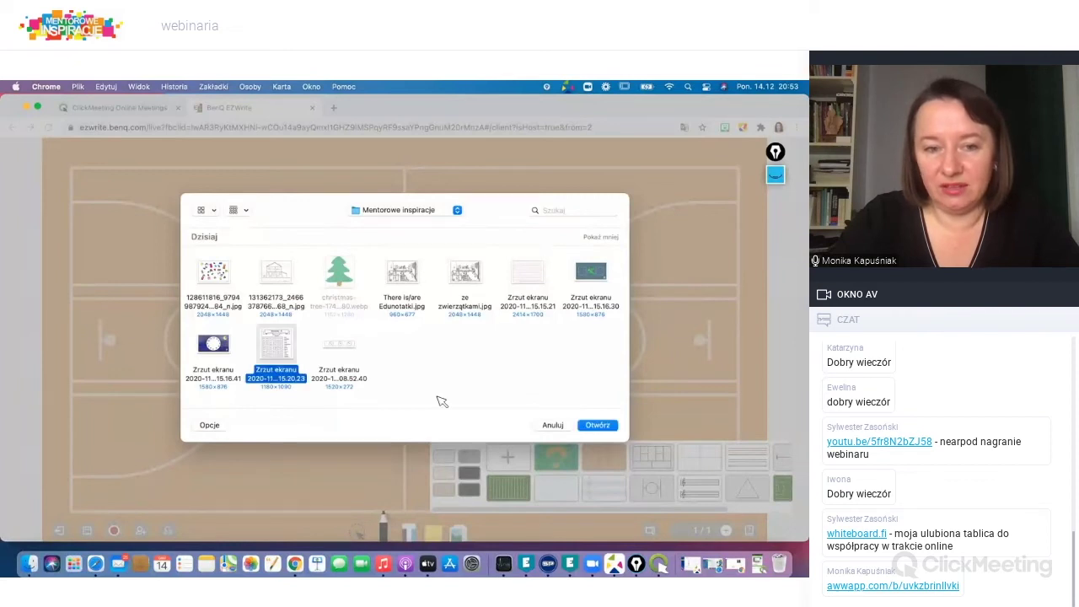
left_click(604, 427)
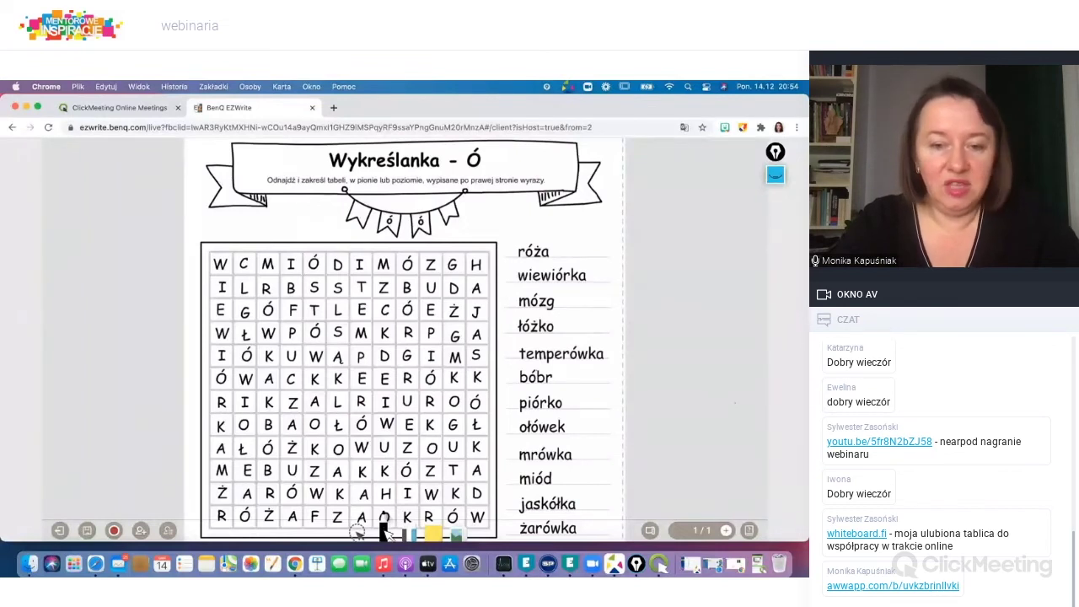
Set the pen to its thinnest stroke and show the eraser options.
left_click(382, 529)
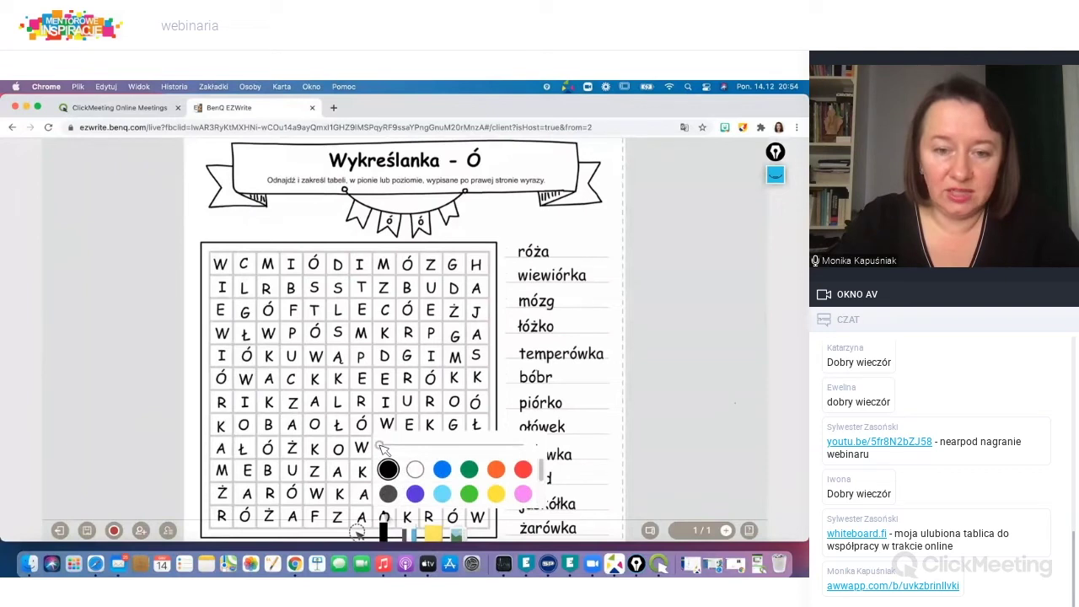
left_click_drag(393, 448, 379, 446)
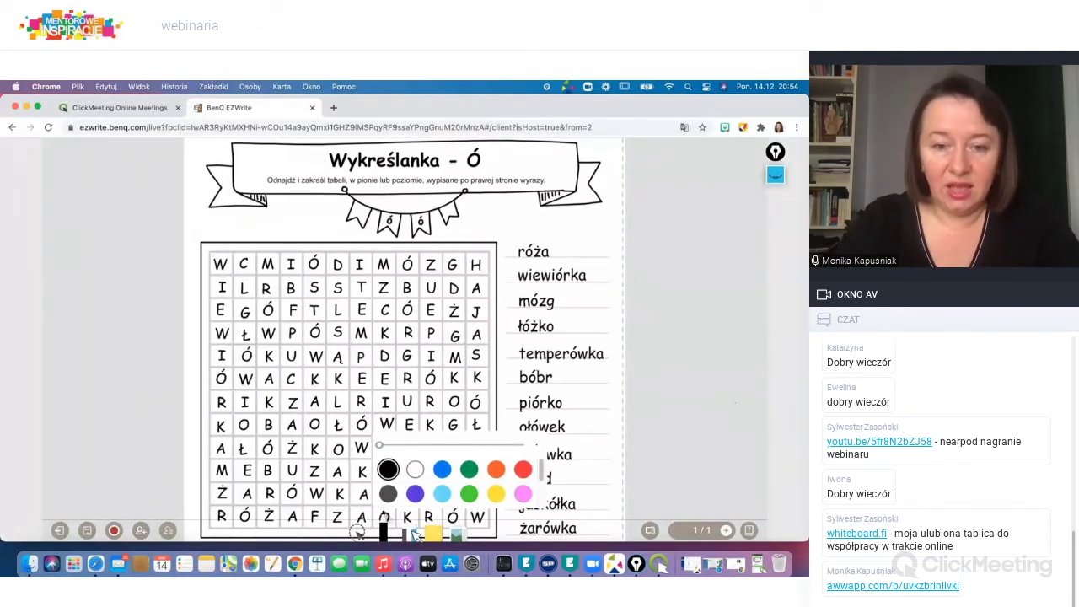
left_click(413, 532)
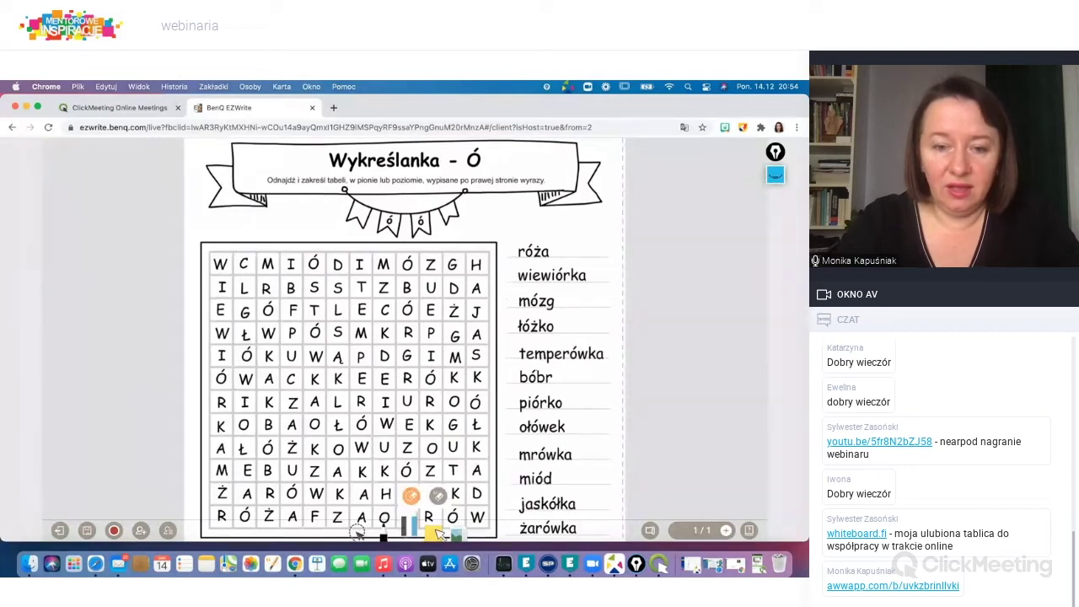
Place a yellow sticky note in the empty margin beside the word search, and a green one directly below it.
left_click(434, 533)
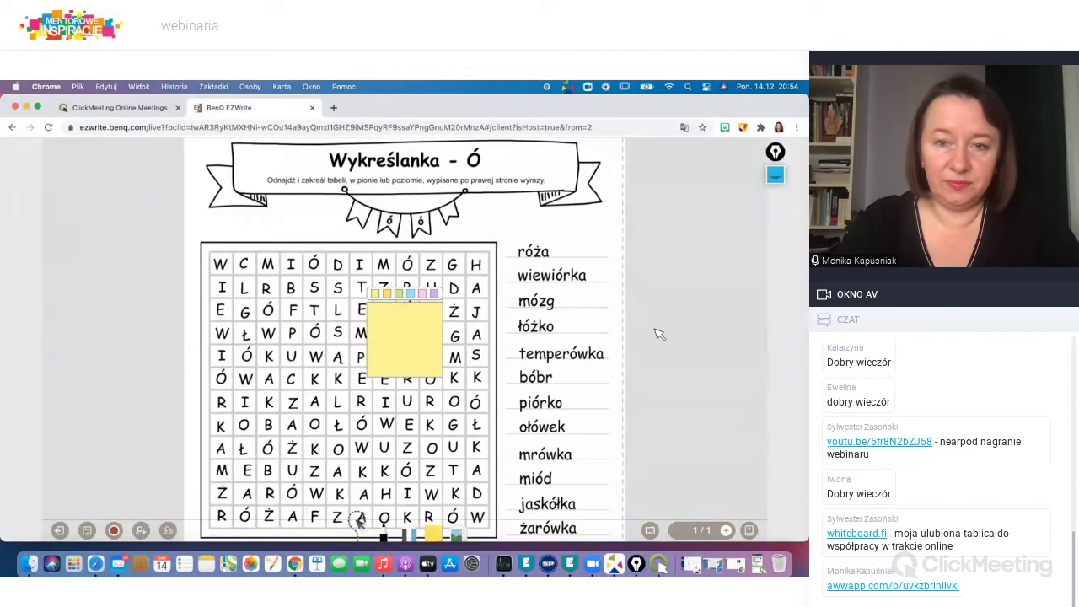
left_click(394, 353)
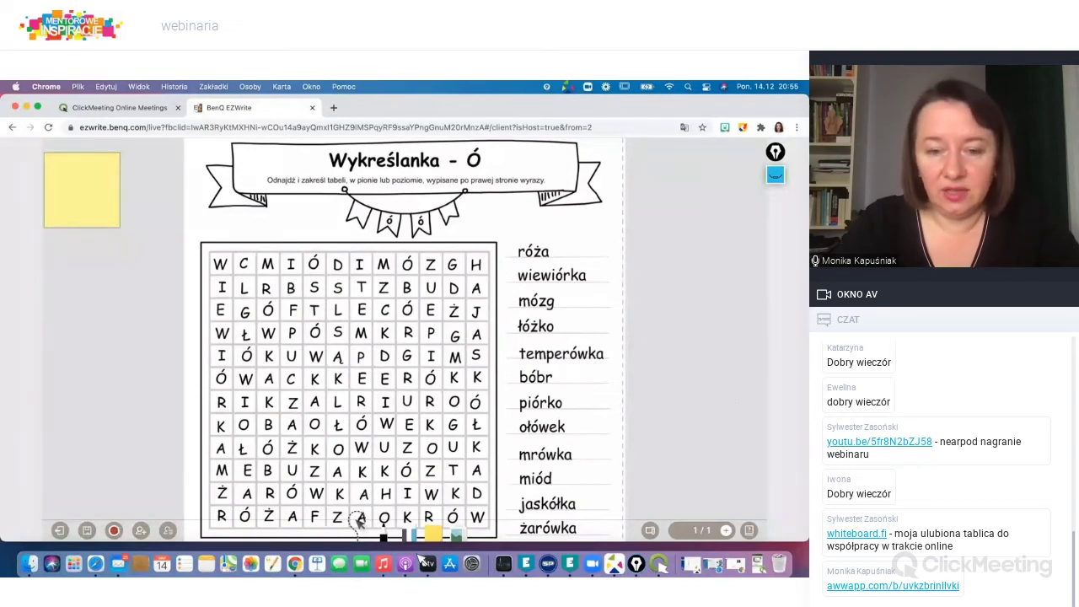
left_click_drag(439, 536, 420, 310)
left_click(400, 294)
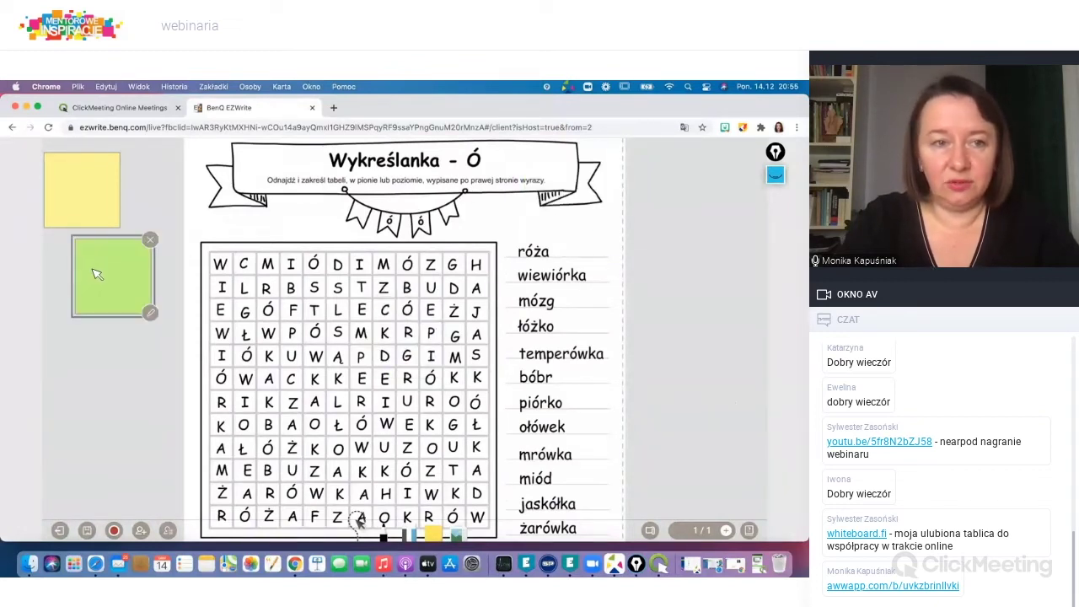
left_click(95, 274)
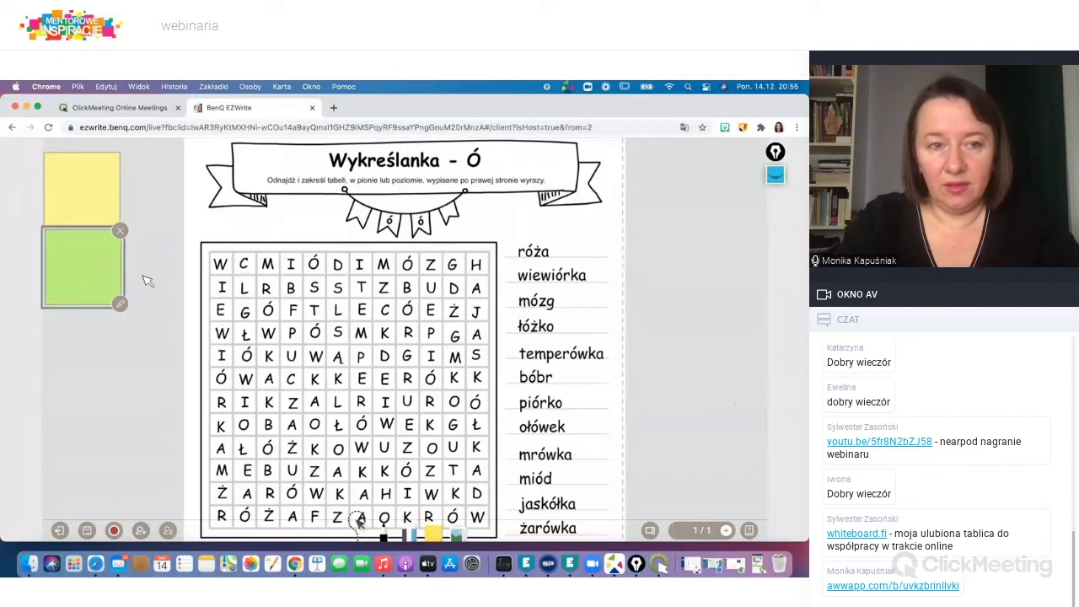
left_click(149, 294)
Add a pink sticky note and place it directly below the green one beside the word search.
left_click(437, 532)
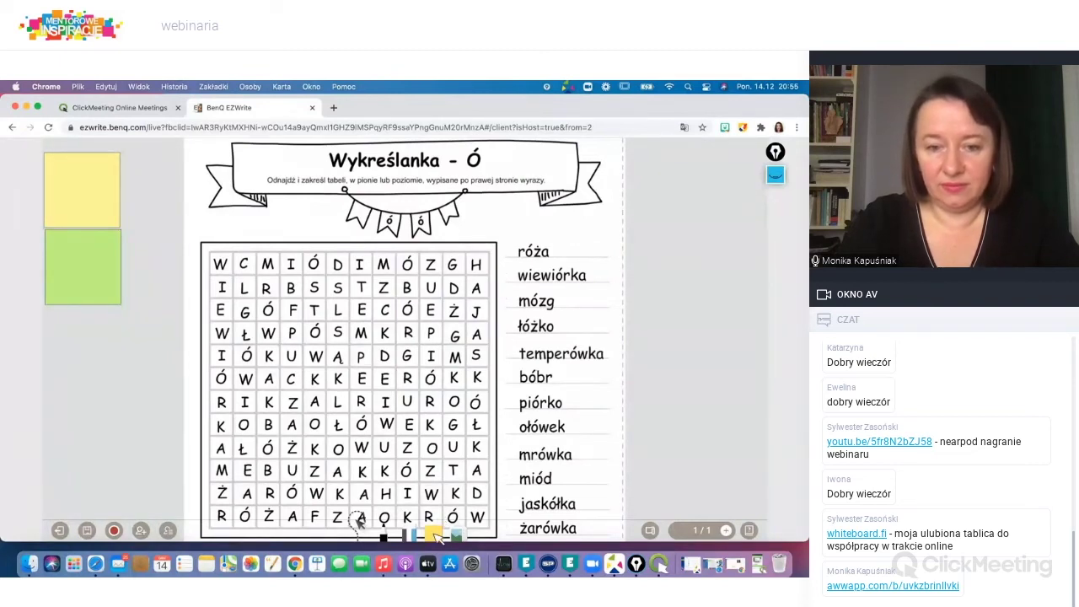
left_click(424, 293)
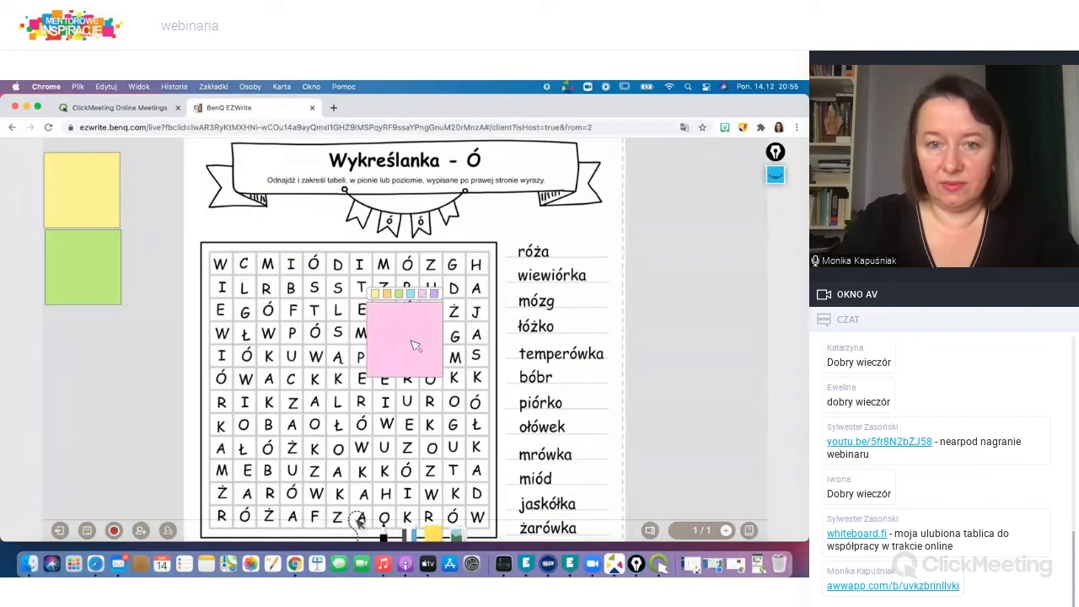
left_click_drag(405, 338, 323, 450)
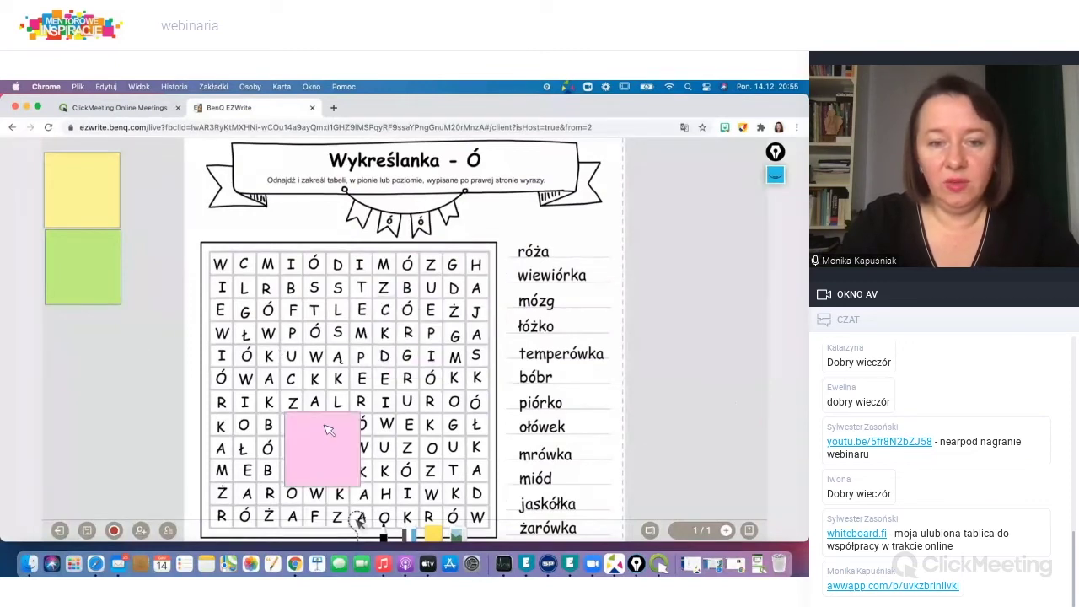
left_click_drag(84, 345, 86, 344)
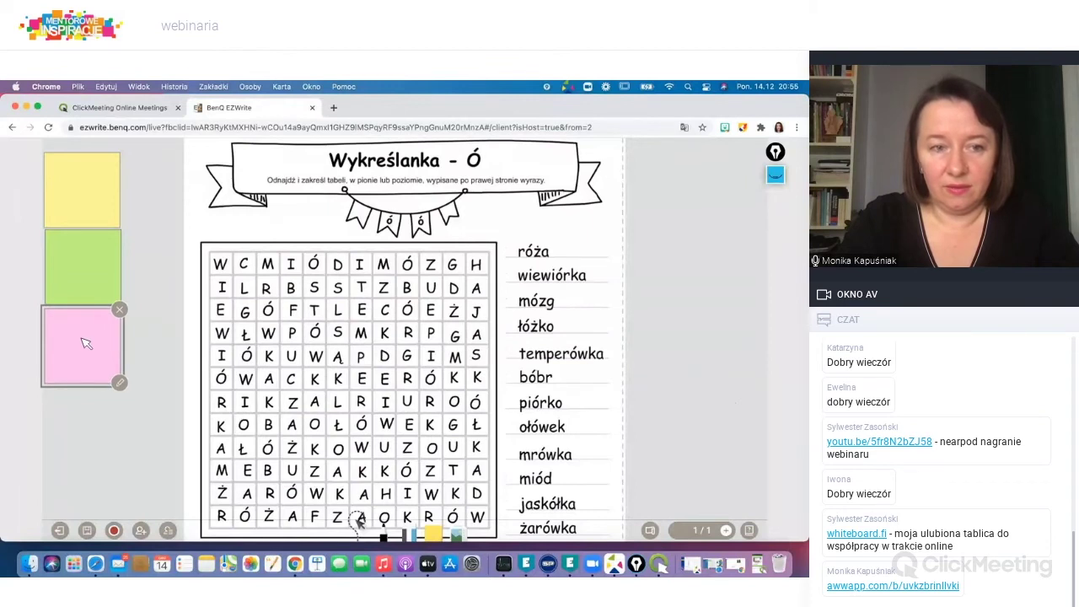
Add a blue sticky note and place it directly below the pink one beside the word search.
left_click(432, 533)
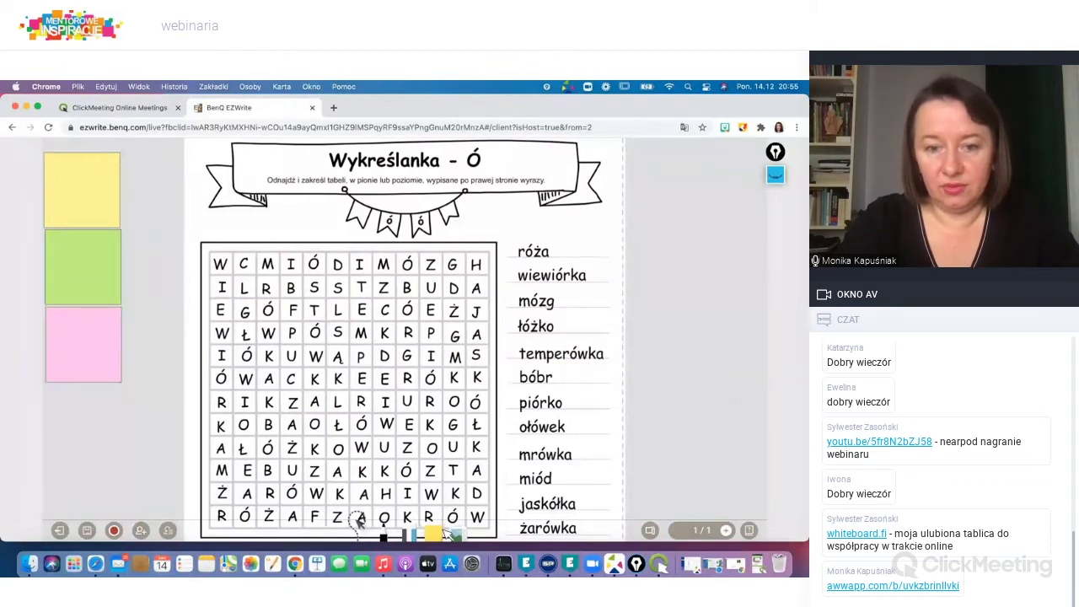
left_click(411, 278)
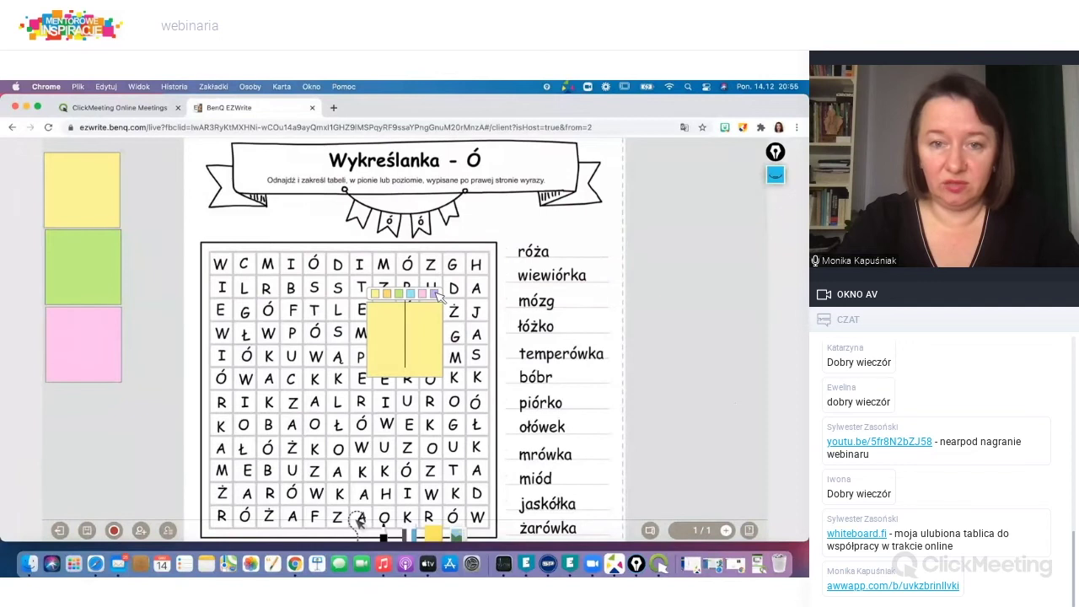
left_click(411, 295)
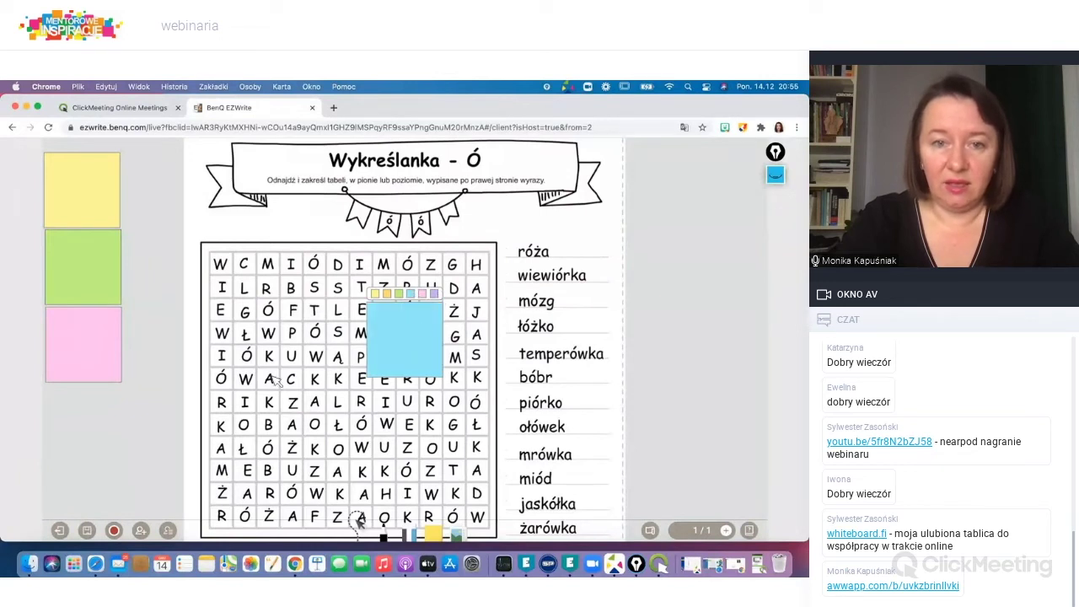
left_click_drag(405, 344, 145, 438)
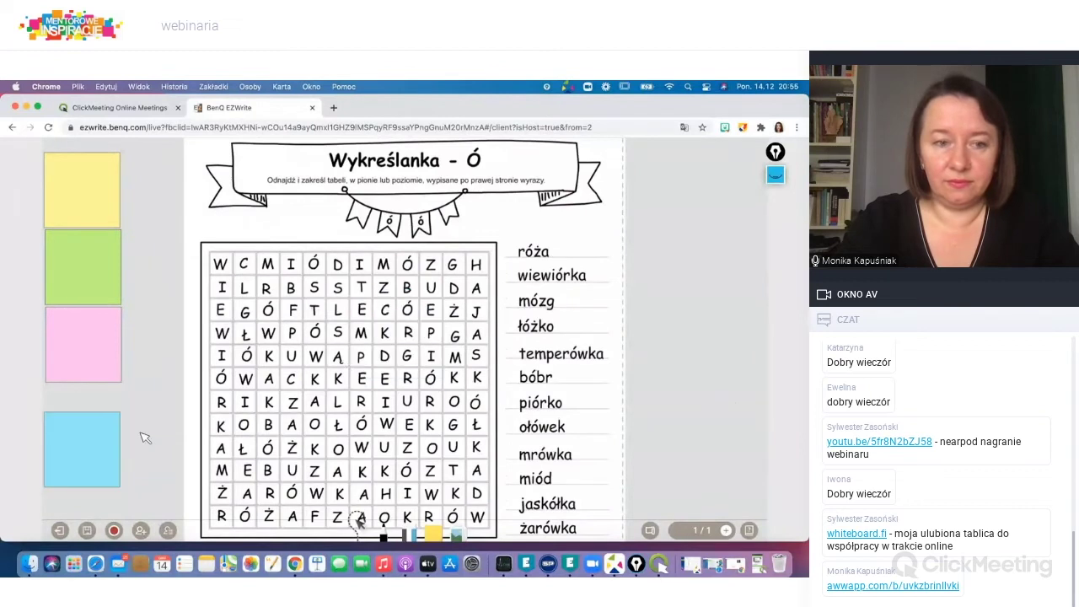
left_click(80, 410)
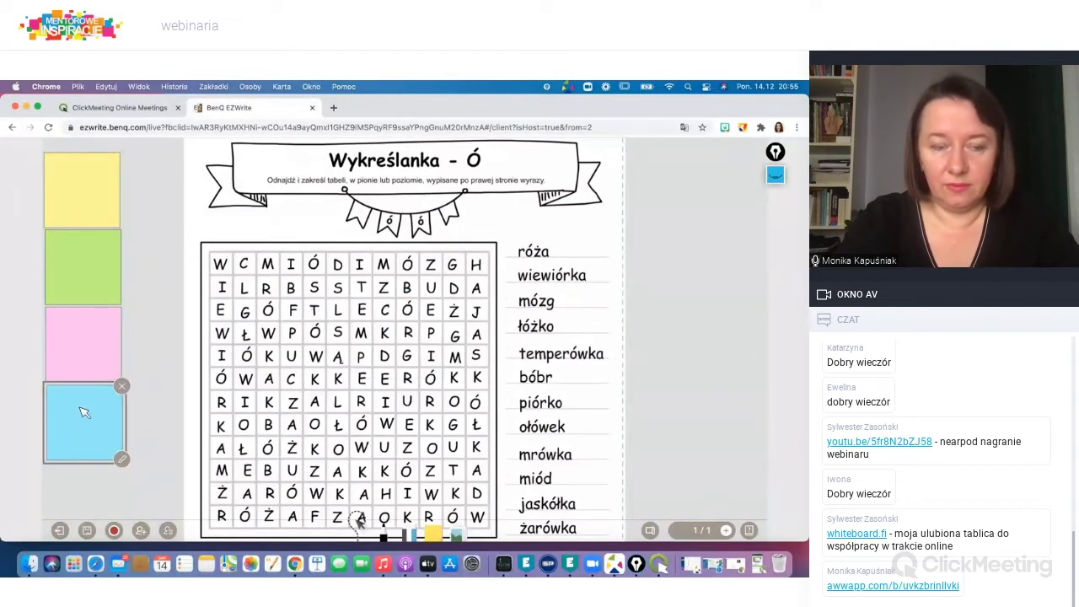
left_click(151, 414)
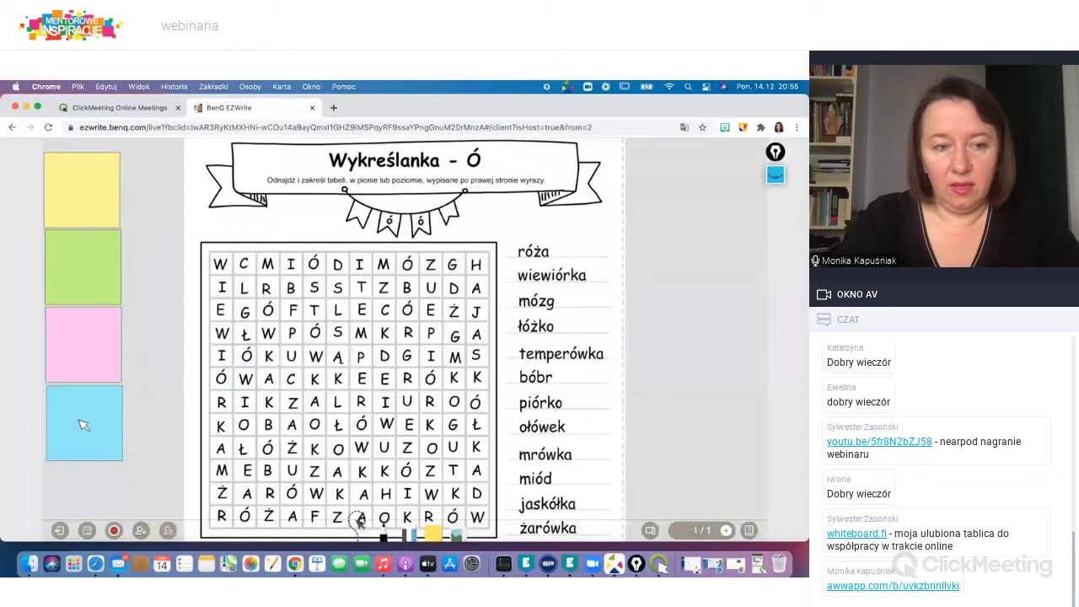
left_click(83, 423)
left_click(152, 402)
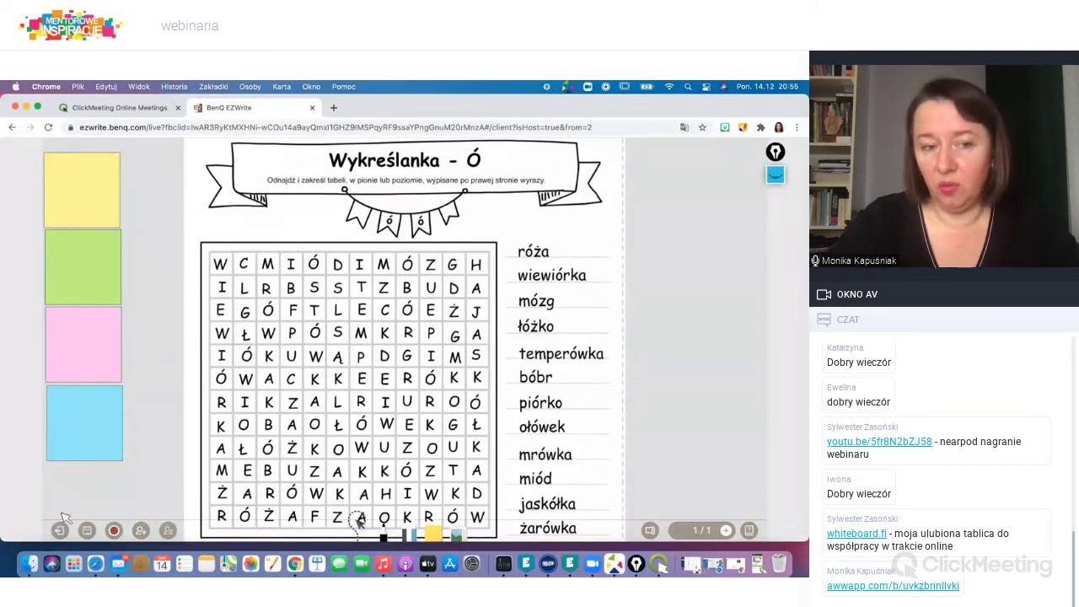
Show the board's invitation details and post the room's website link in the ClickMeeting chat.
left_click(142, 532)
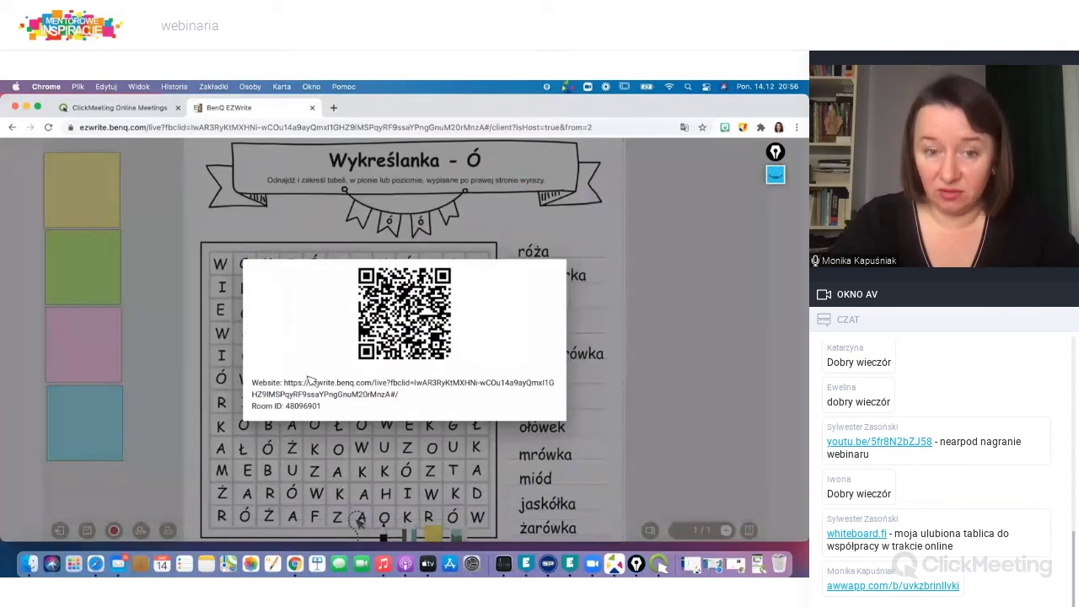
left_click(415, 397)
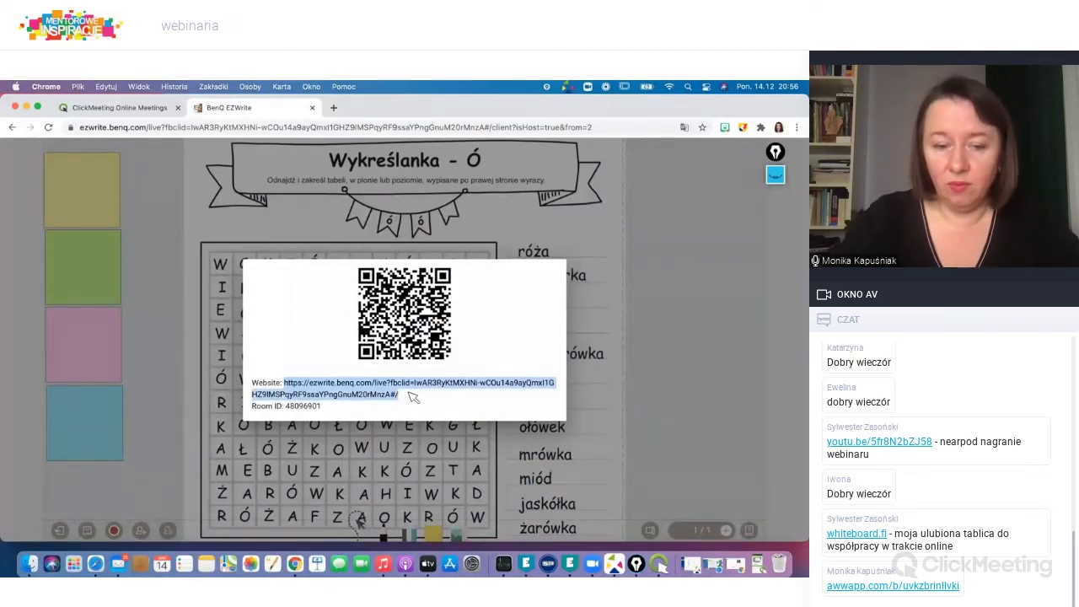
left_click(659, 564)
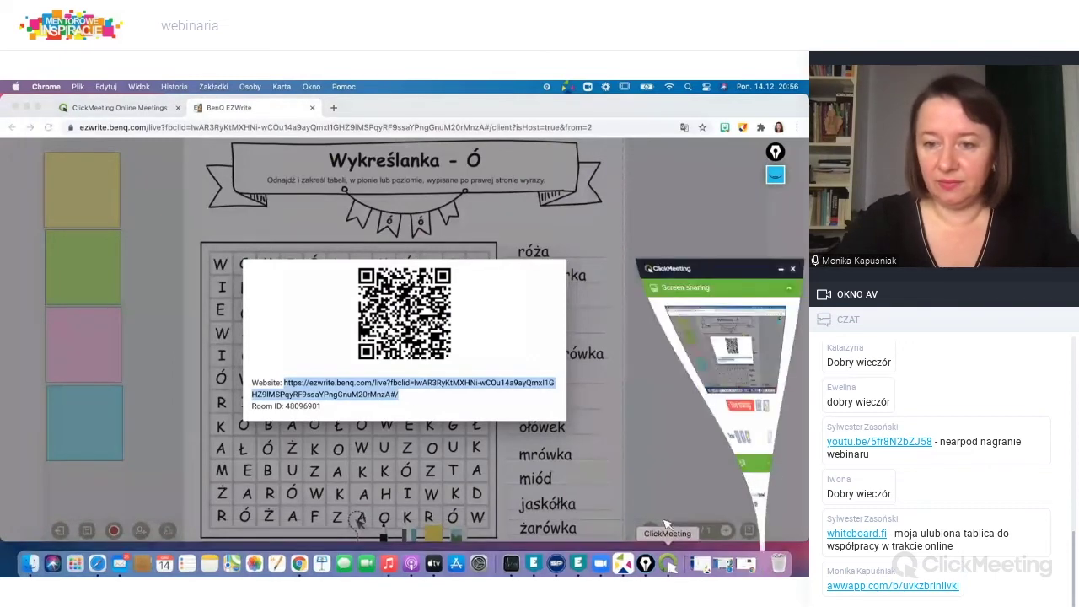
left_click(659, 534)
type("https://ezwrite.benq.com/live?fbclid=IwAR3RyKtMXHNi-wCOu14a9ayQmxl1GHZ9lMSPqyRF9ssaYPngGnuM20rMnzA#/")
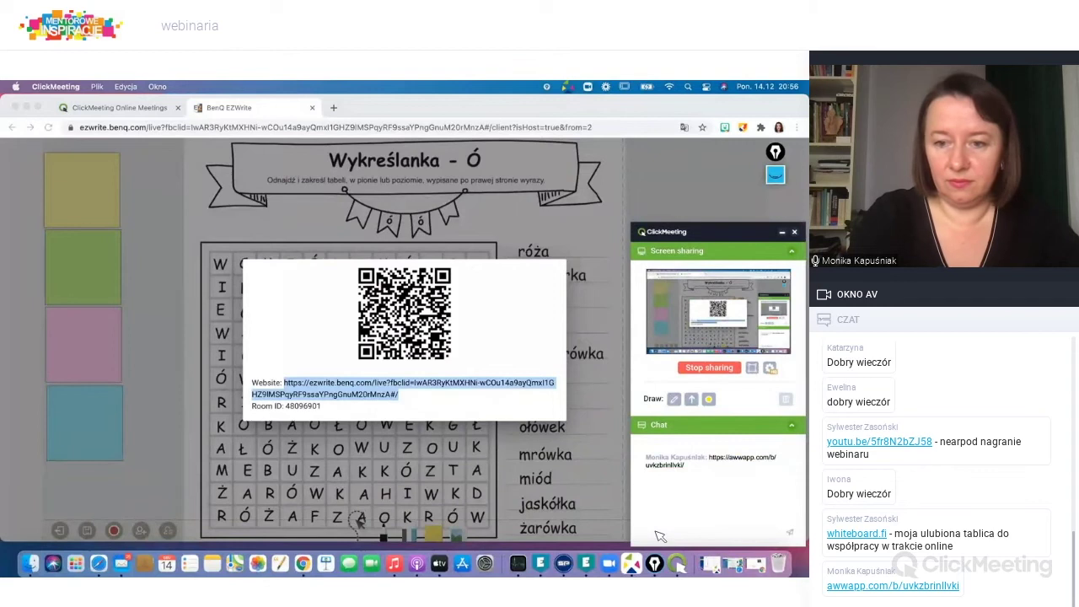
key("Return")
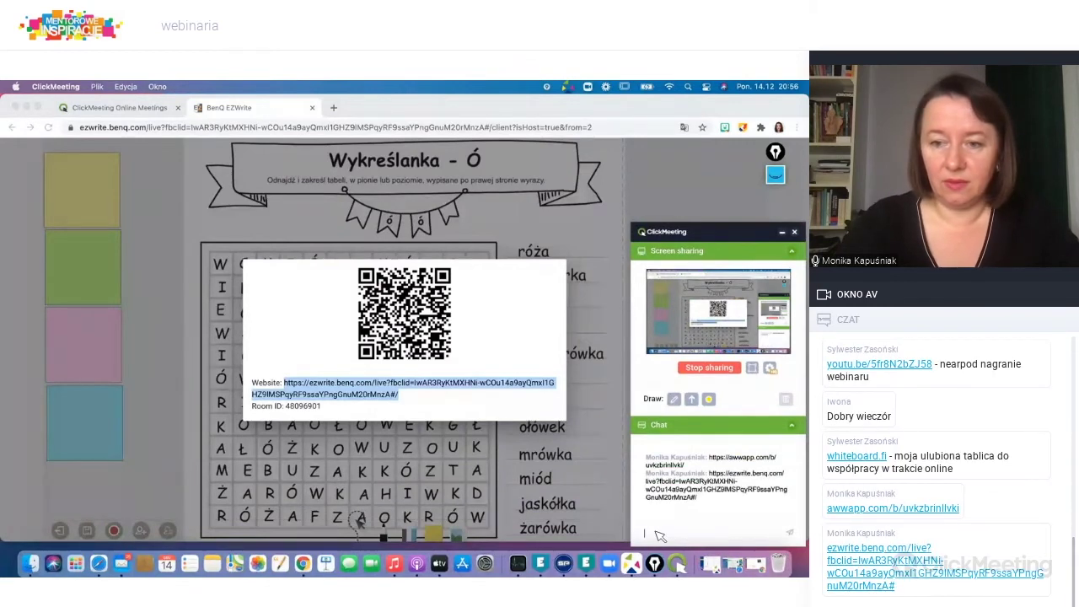
Copy the room ID from the invitation details and post it in the ClickMeeting chat.
left_click(299, 419)
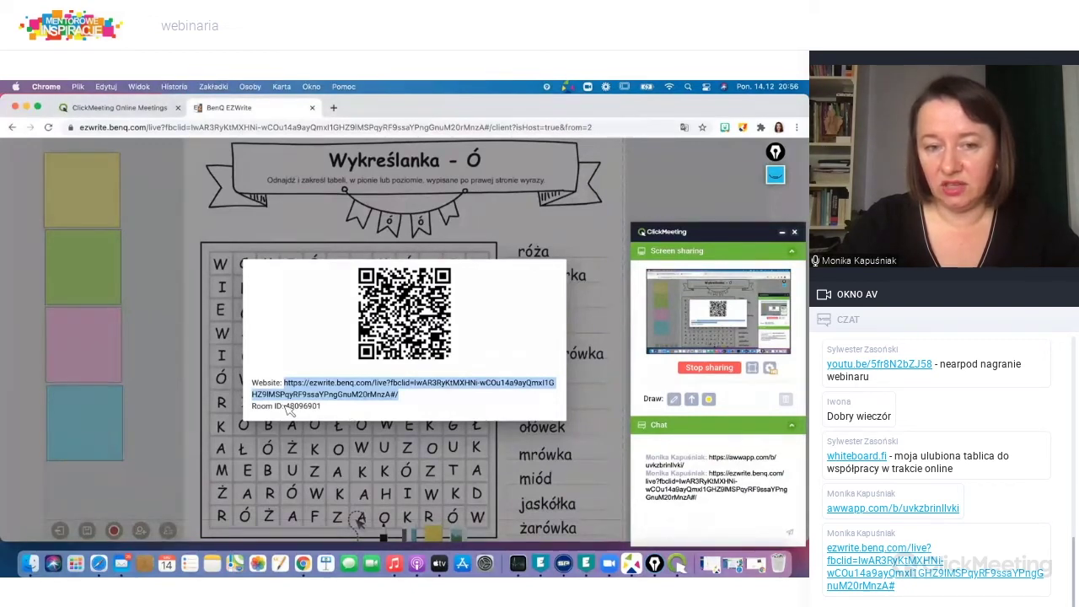
left_click(336, 410)
double_click(336, 410)
key("super+c")
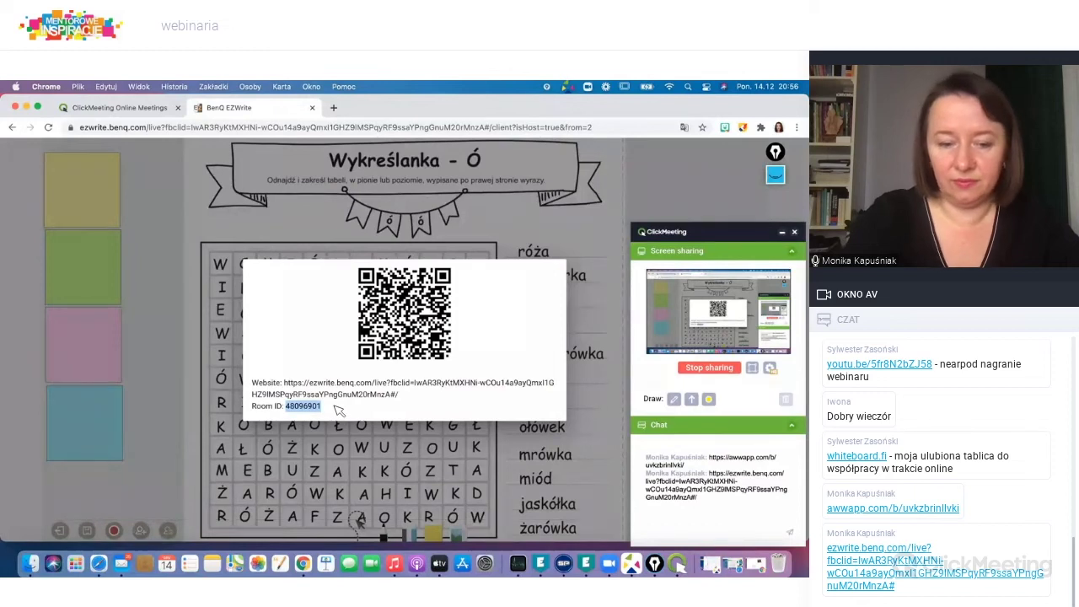
left_click(661, 534)
key("super+v")
key("Return")
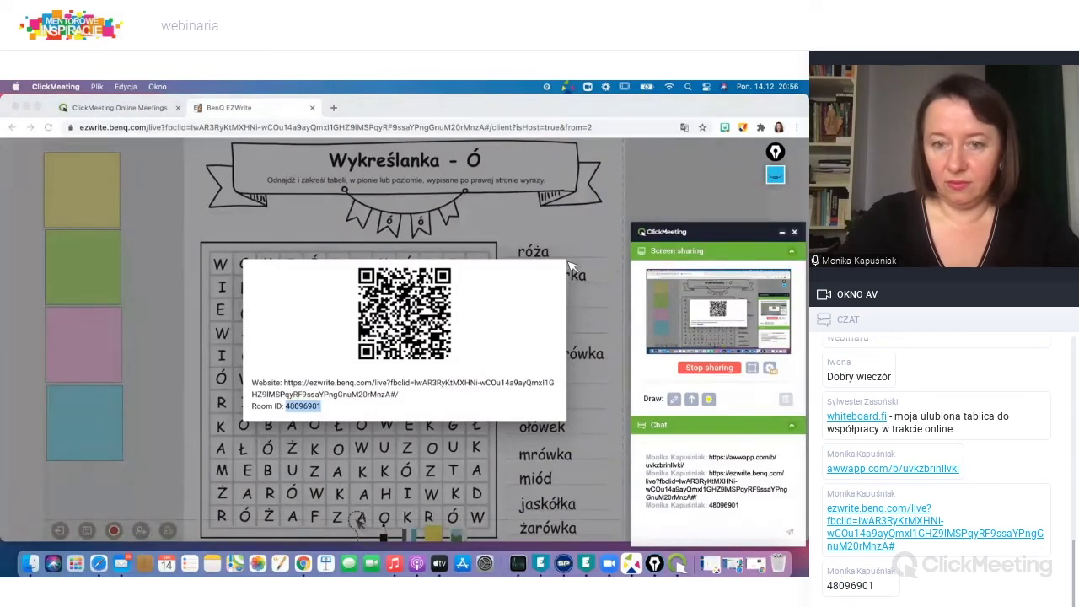
Minimize the ClickMeeting window and close the board's invitation details.
left_click(603, 225)
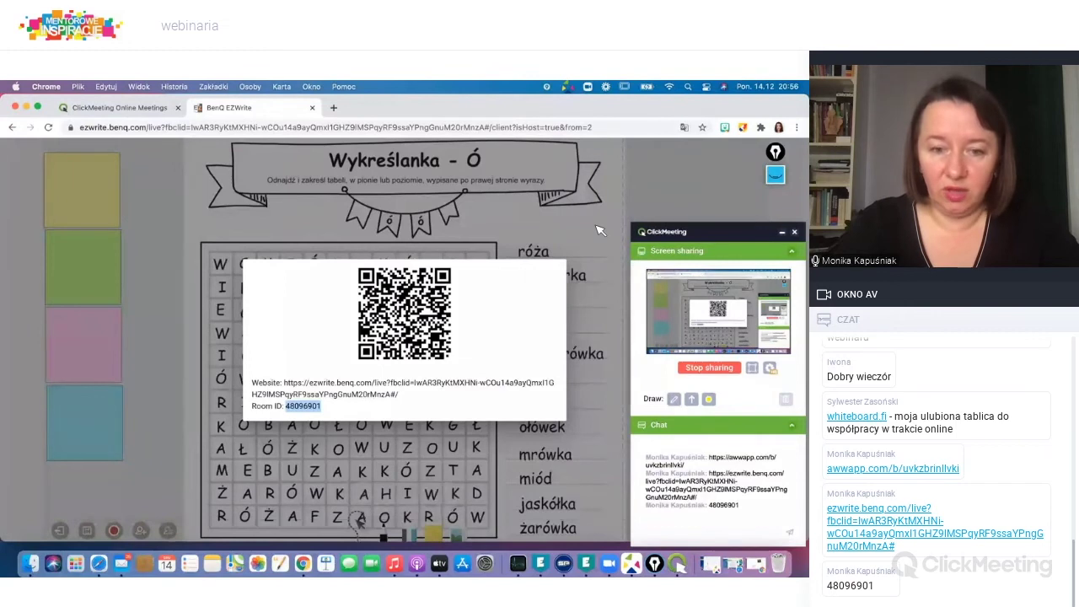
left_click(783, 234)
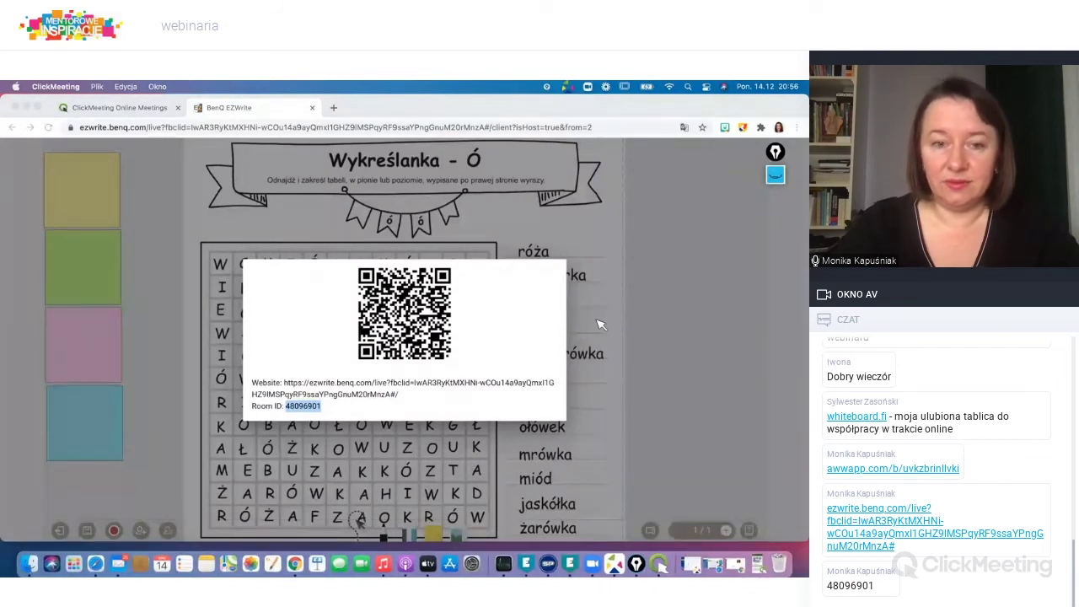
left_click(645, 299)
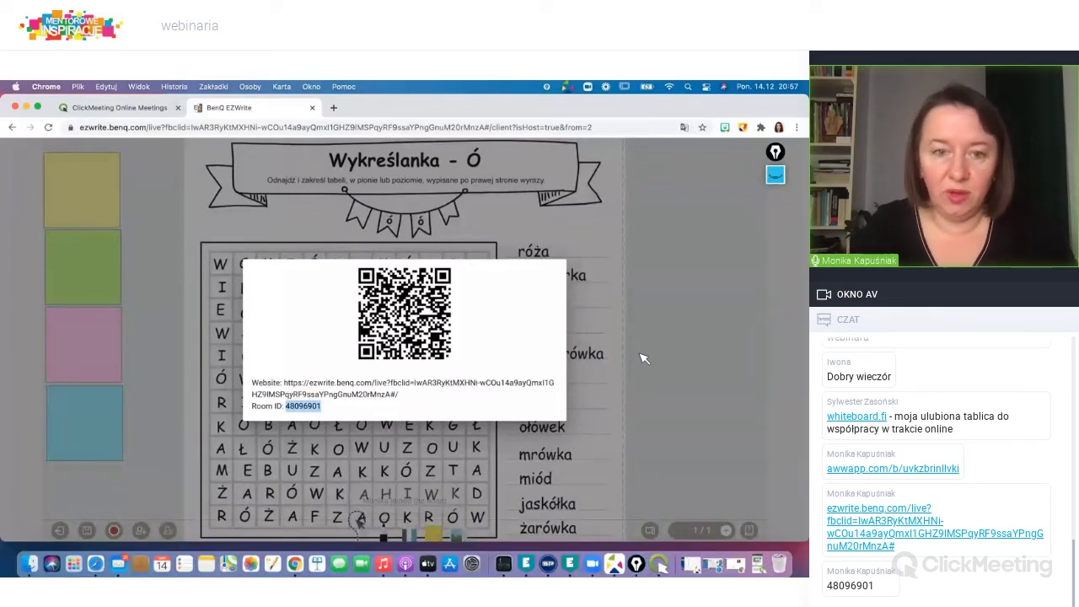
left_click(704, 242)
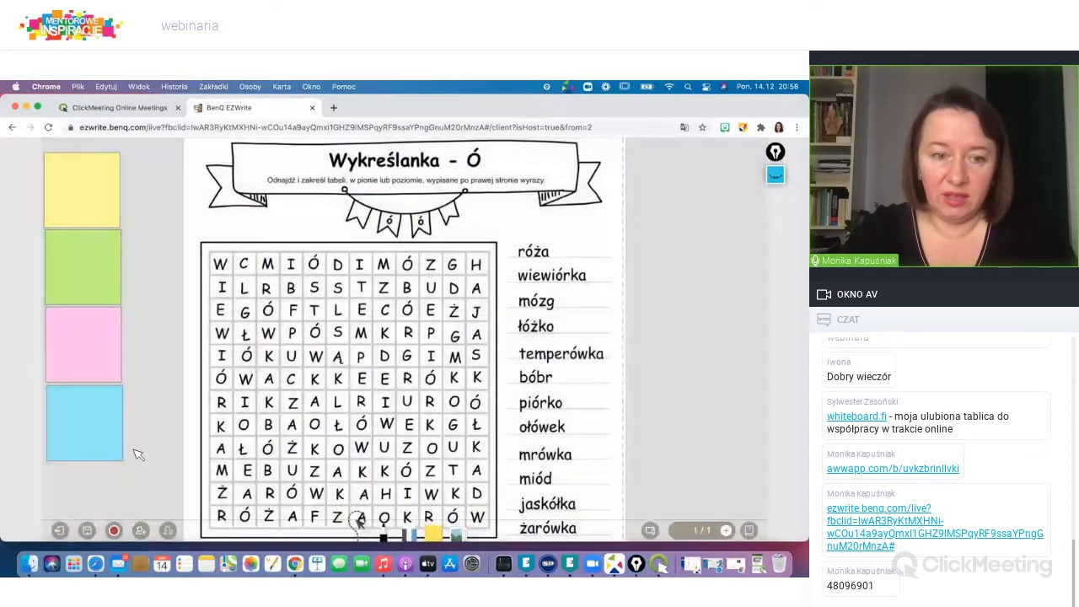
Review the participants who joined the board and turn on Co-creation mode for them.
left_click(169, 531)
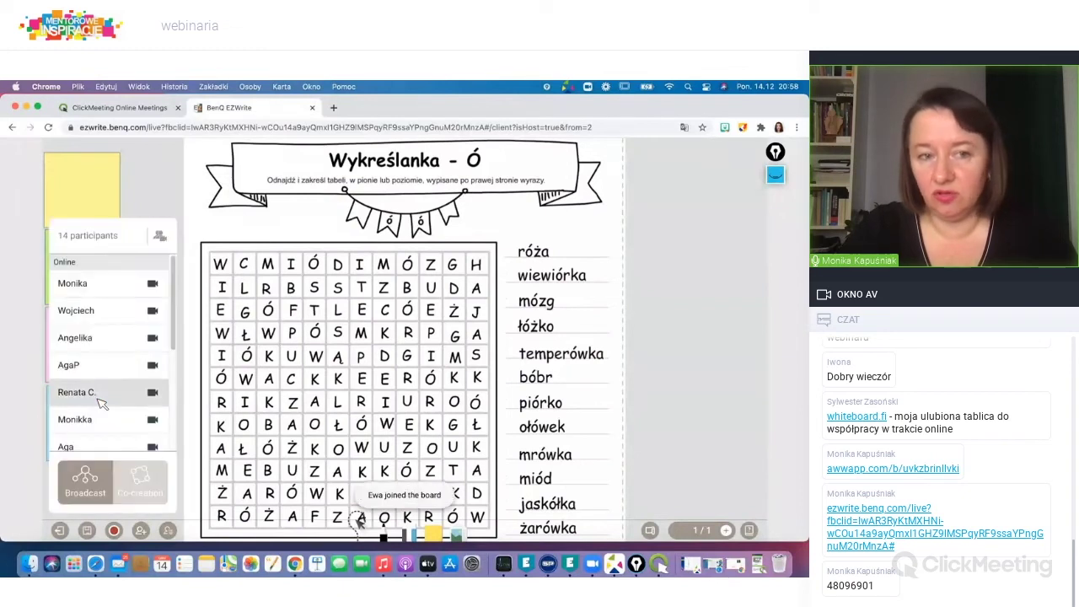
scroll(99, 404, "down", 5)
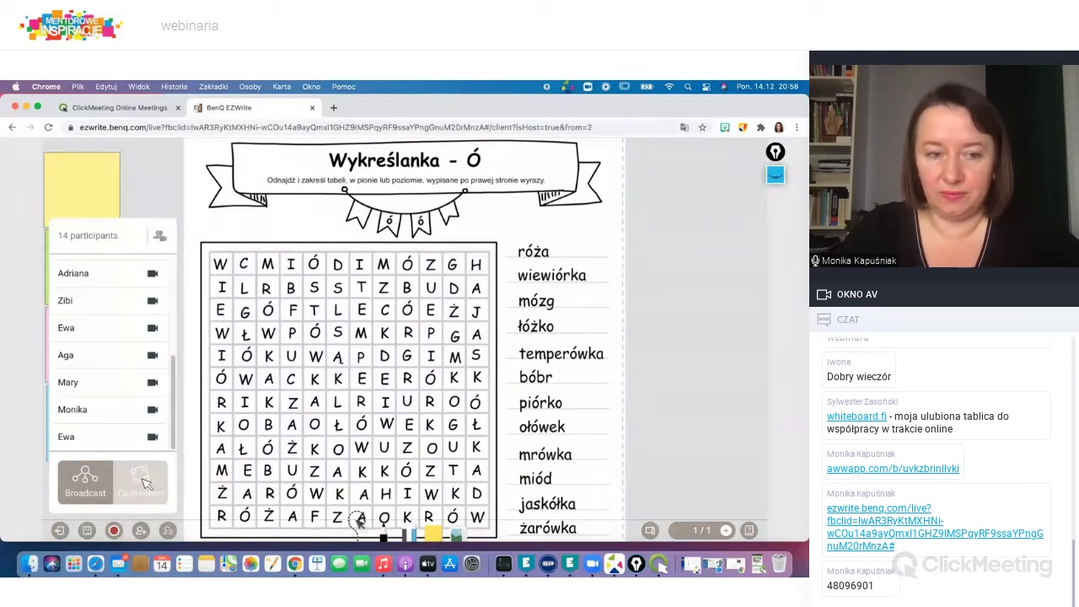
left_click(145, 483)
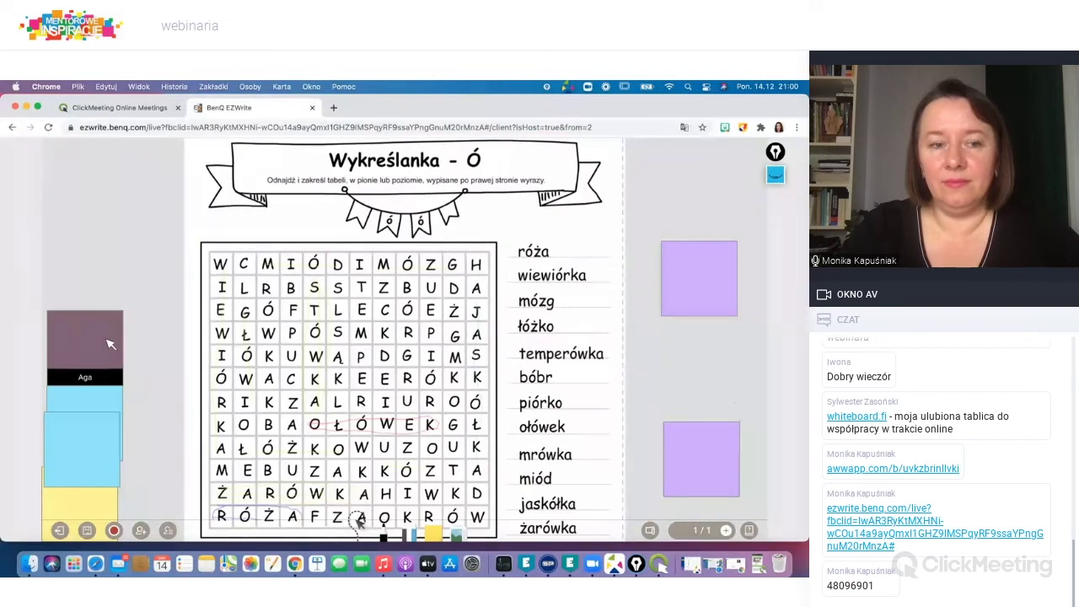
Delete the sticky notes in the margins on both sides of the word search, including the two purple ones.
left_click(119, 418)
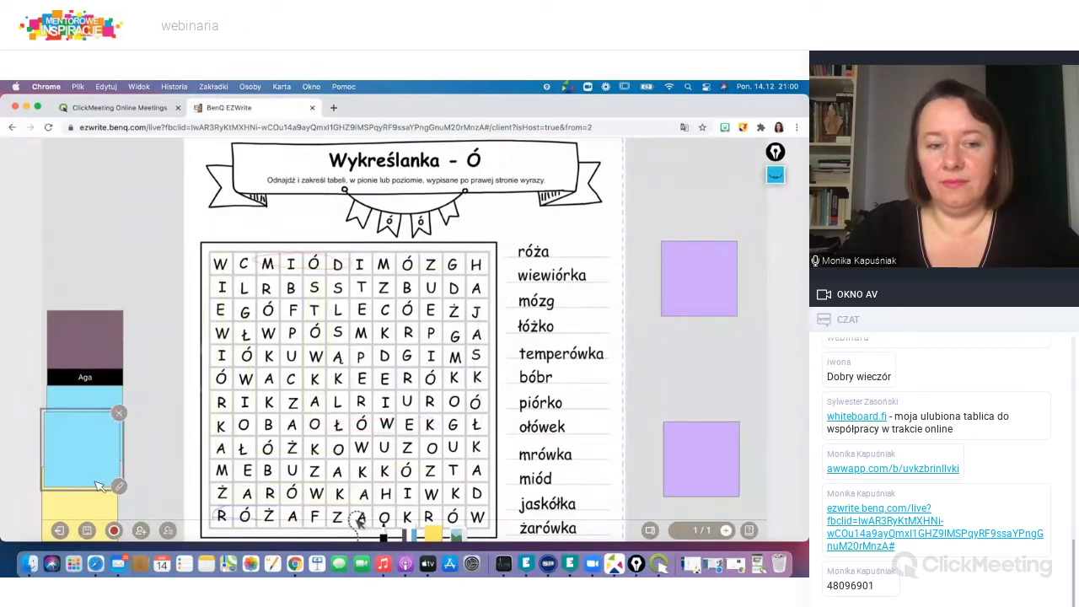
left_click(119, 415)
left_click(127, 389)
left_click(126, 319)
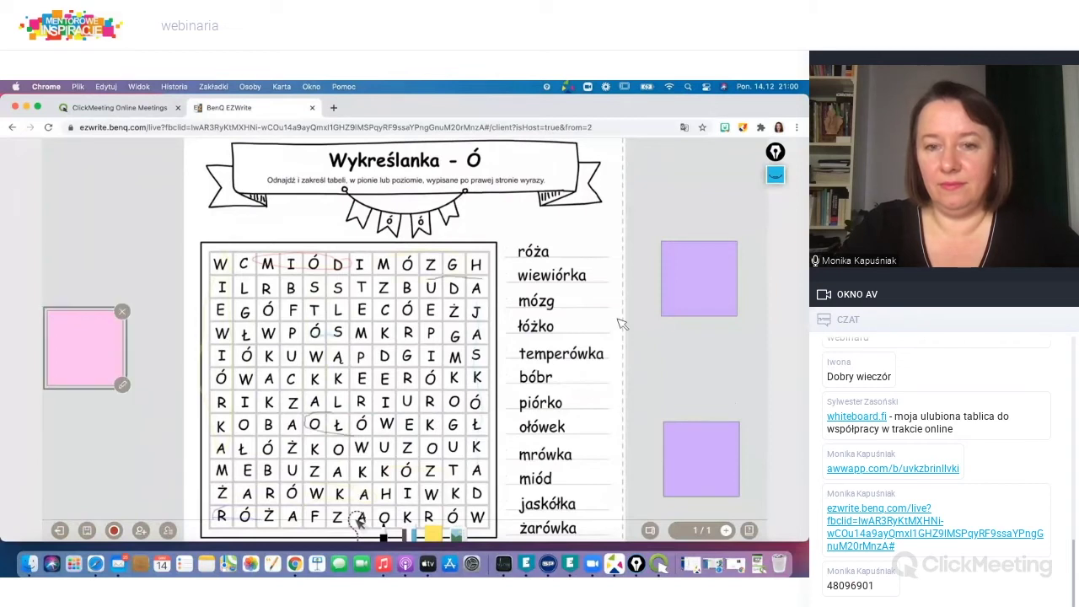
left_click(741, 244)
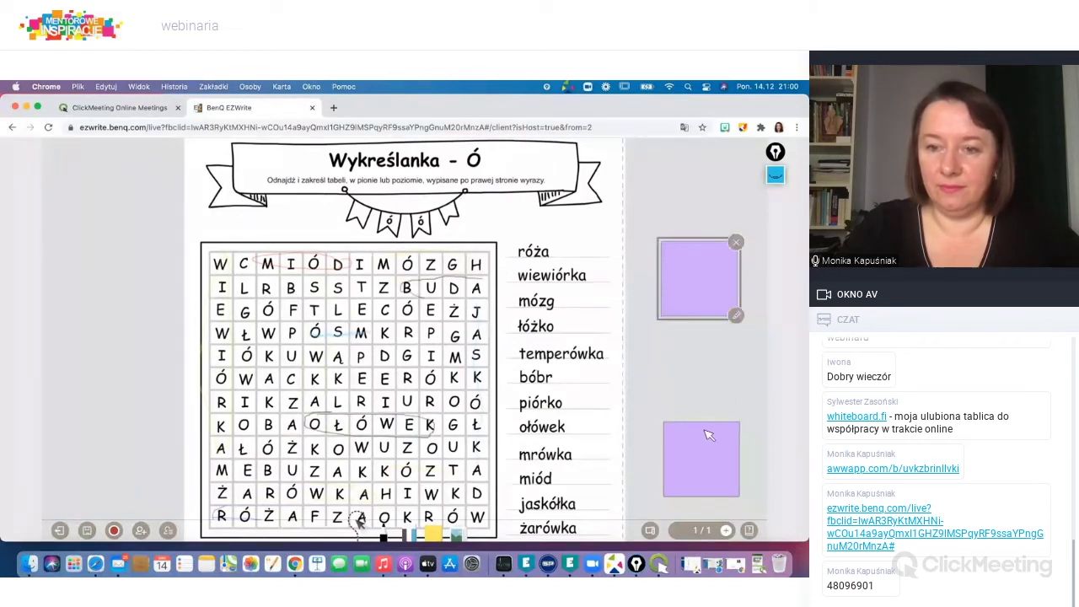
left_click(740, 244)
left_click(742, 428)
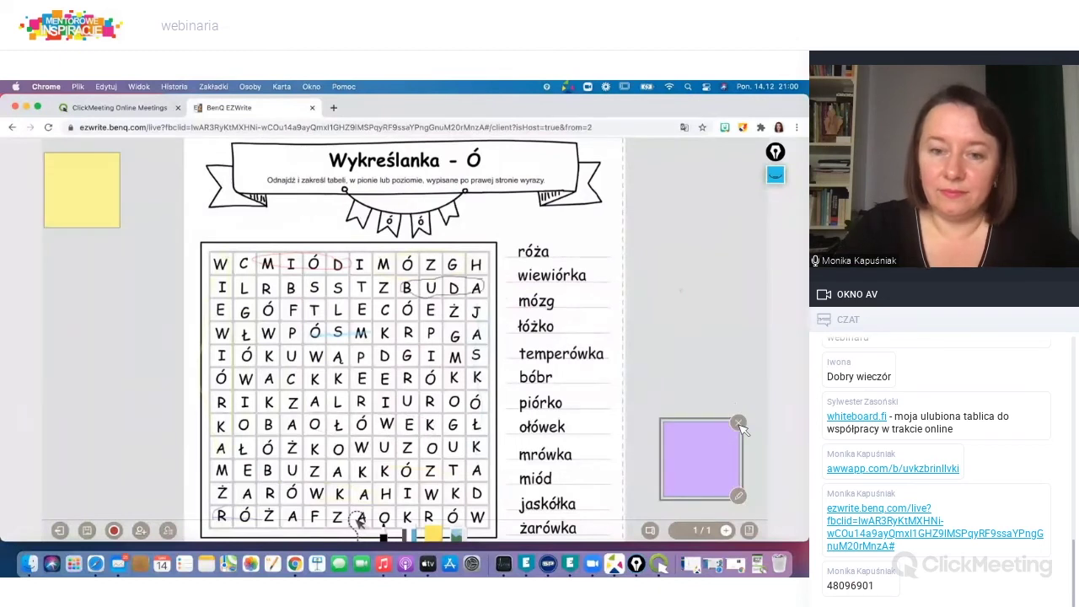
left_click(739, 424)
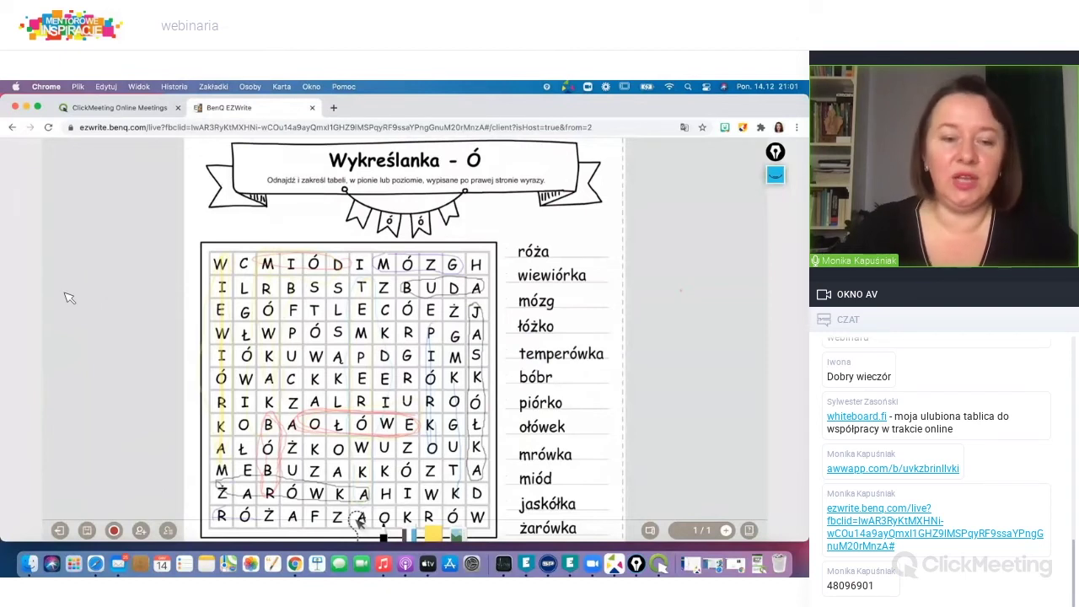
Check the list of participants currently working on the shared board.
left_click(169, 529)
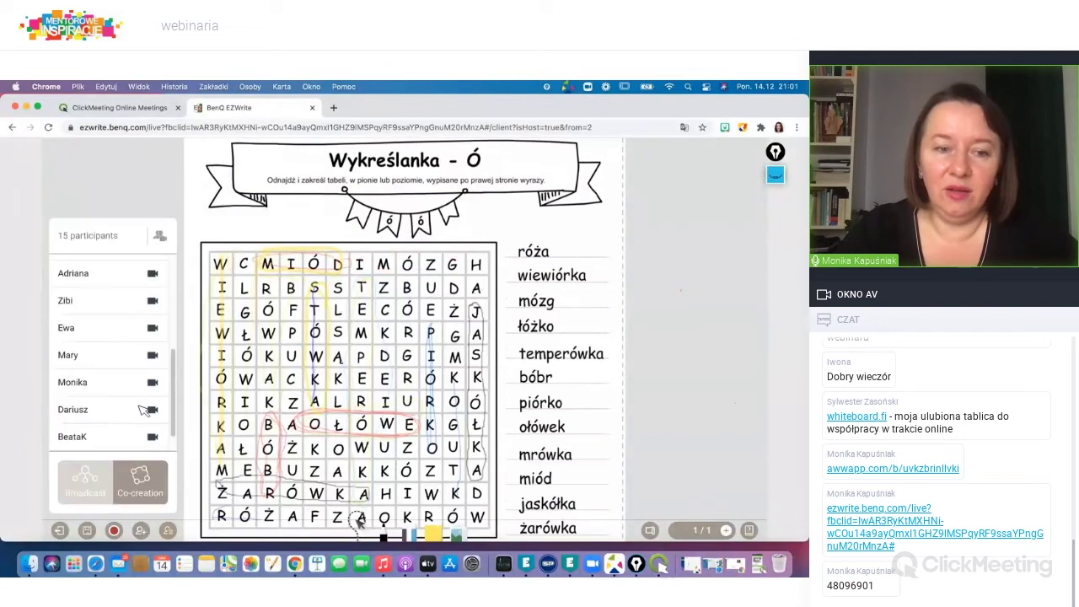
scroll(143, 410, "down", 1)
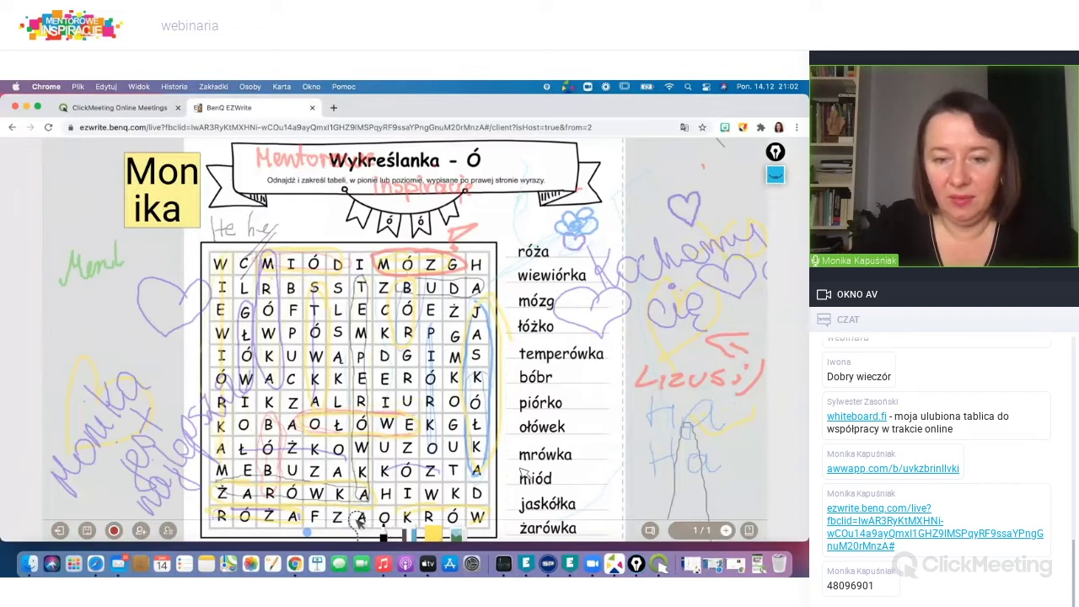
Set the pen to red with a thicker stroke and handwrite the presenter's first name in the margin beside the word search.
left_click(392, 448)
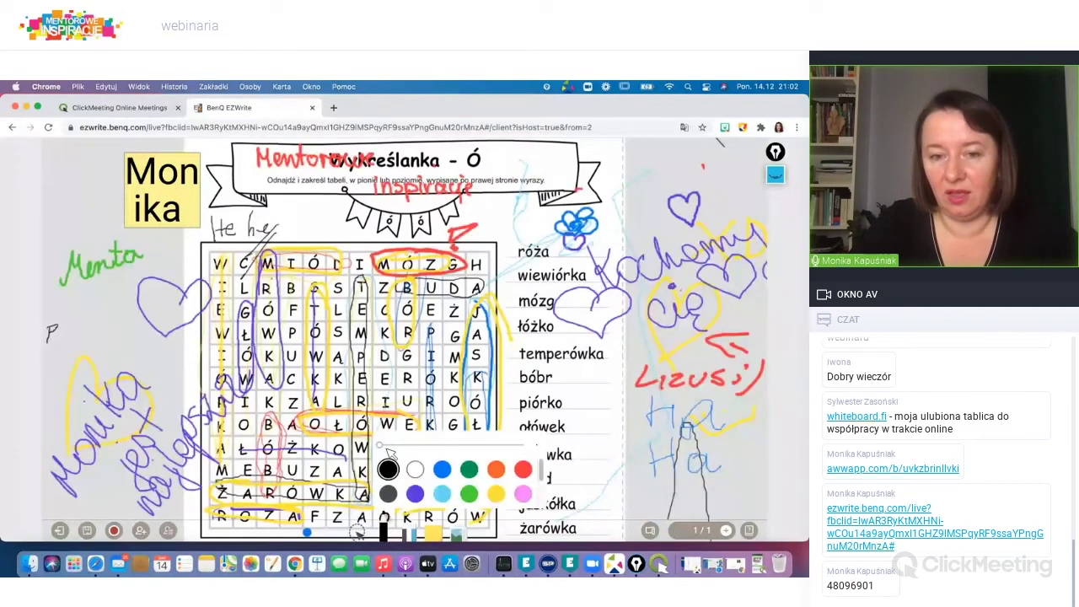
left_click(523, 469)
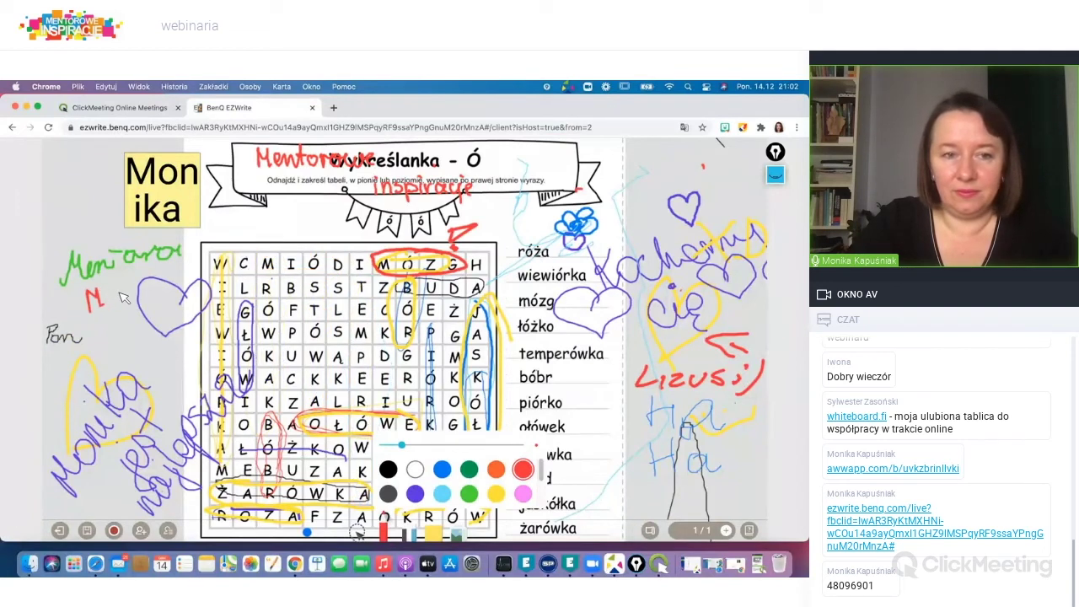
mouse_move(135, 291)
left_mouse_down()
mouse_move(135, 278)
mouse_move(144, 290)
mouse_move(181, 276)
left_mouse_up()
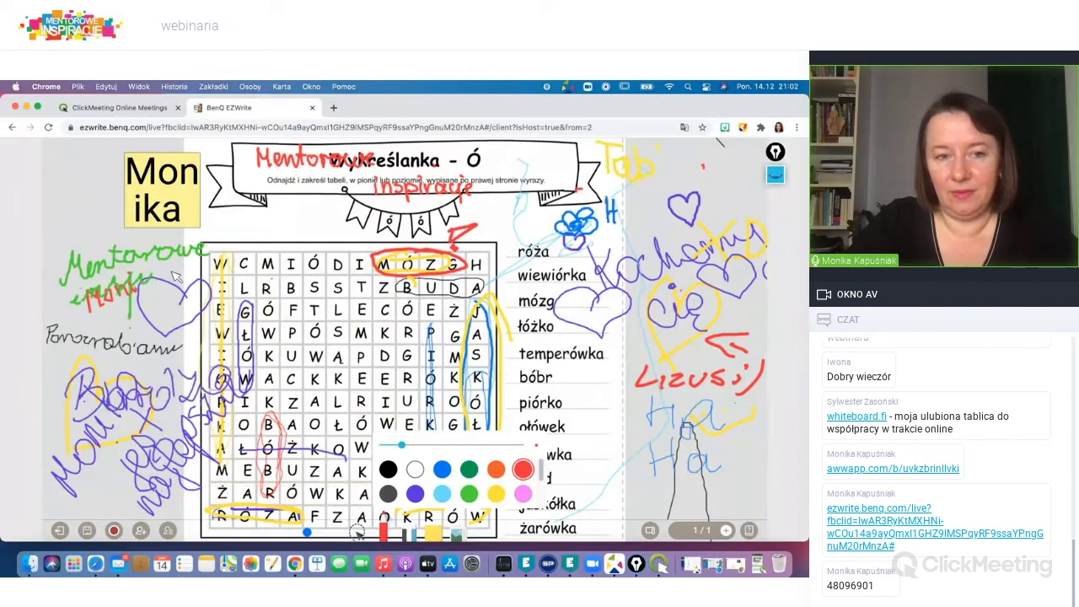
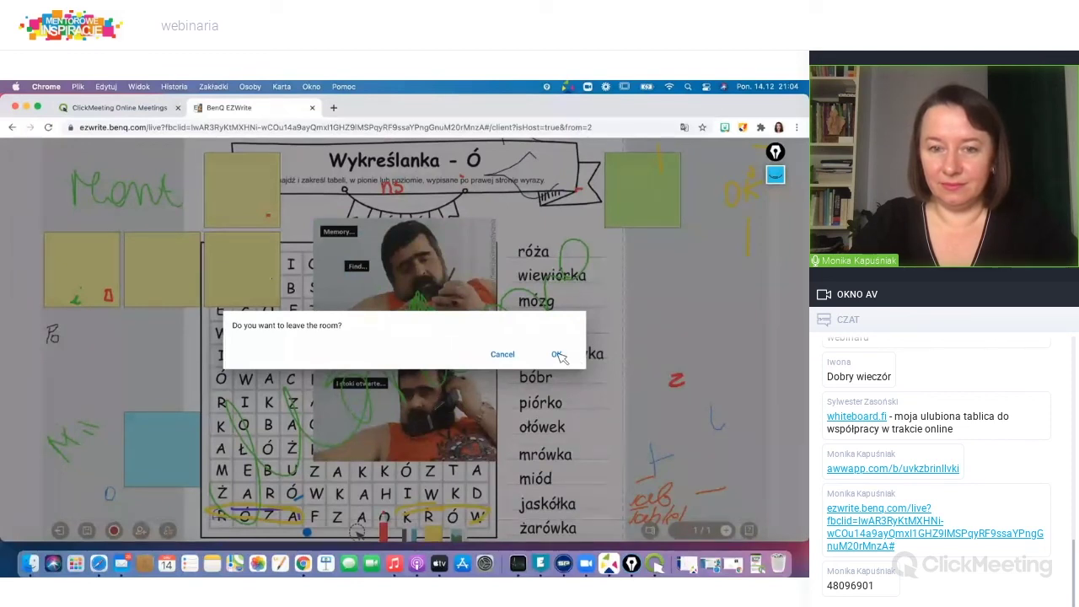
Leave the EZWrite Live room and close its browser page.
left_click(558, 355)
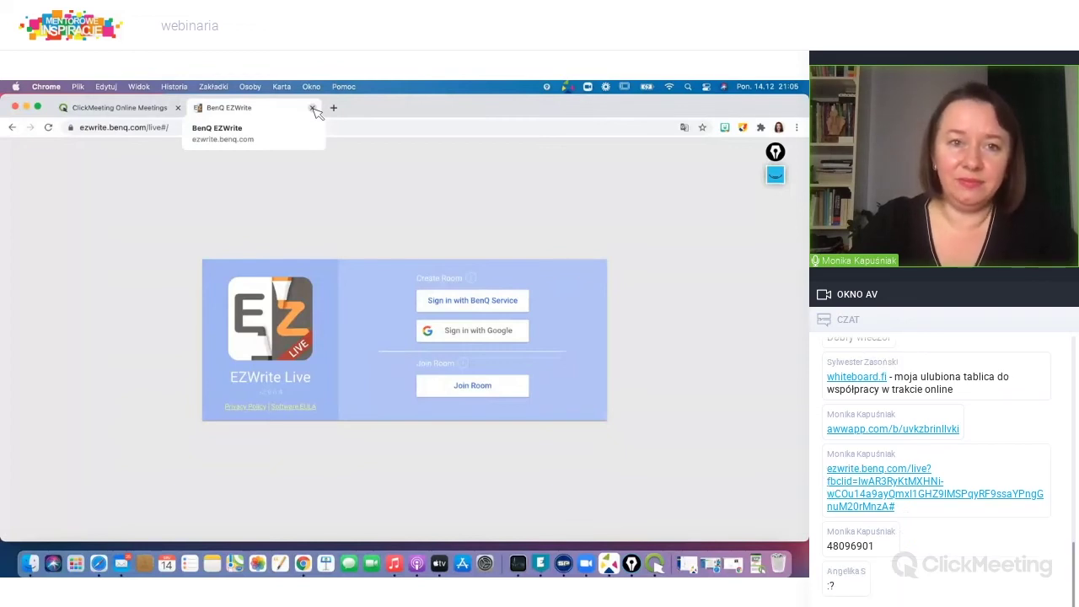
left_click(313, 110)
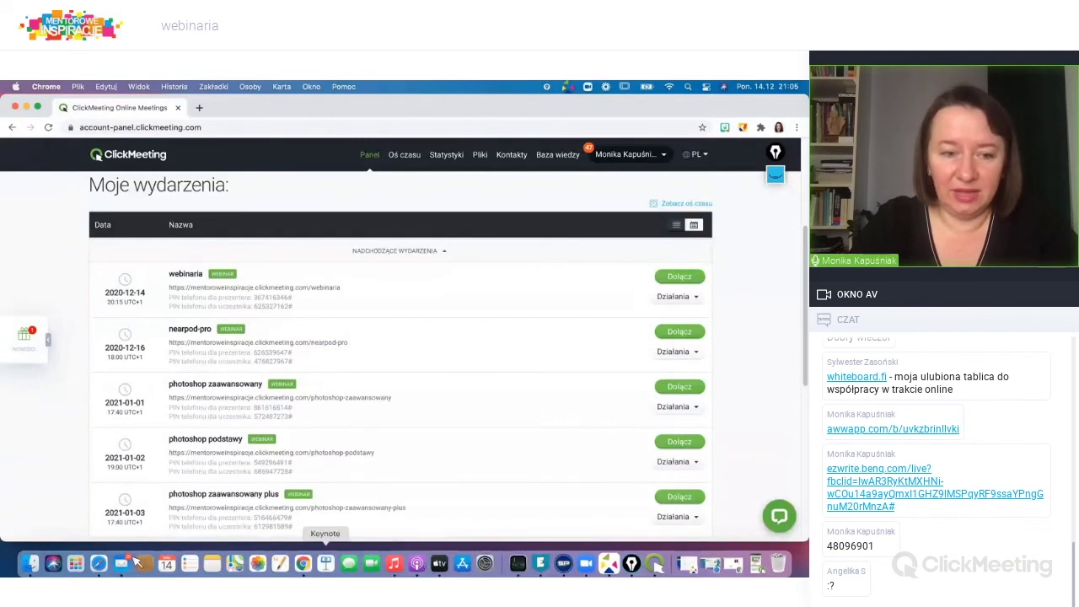
Launch EasyCast for mirroring the iPad screen and minimize the browser window showing the events list.
left_click(75, 563)
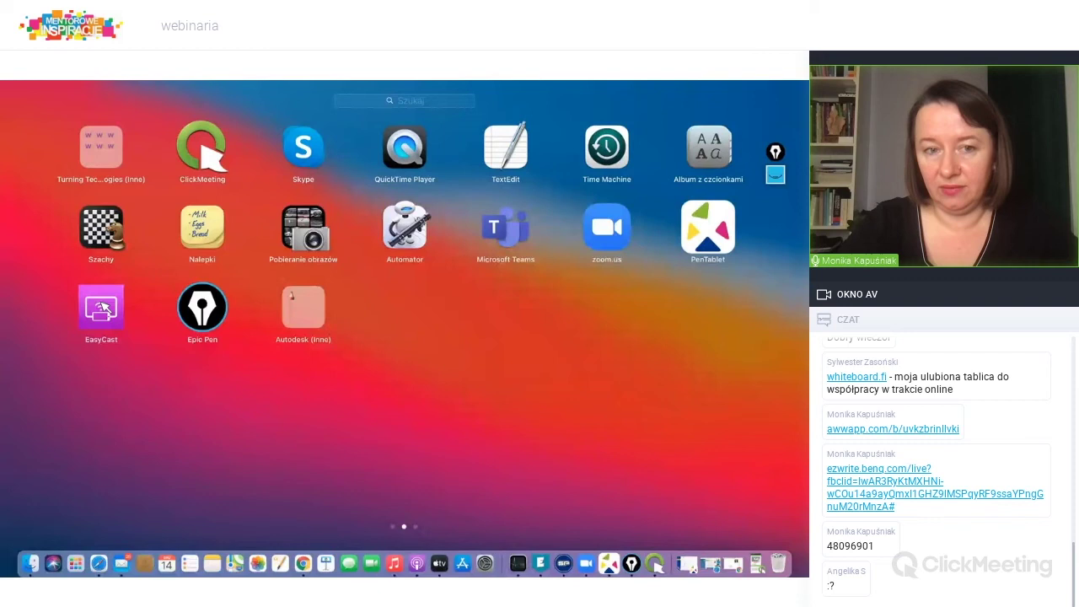
left_click(103, 309)
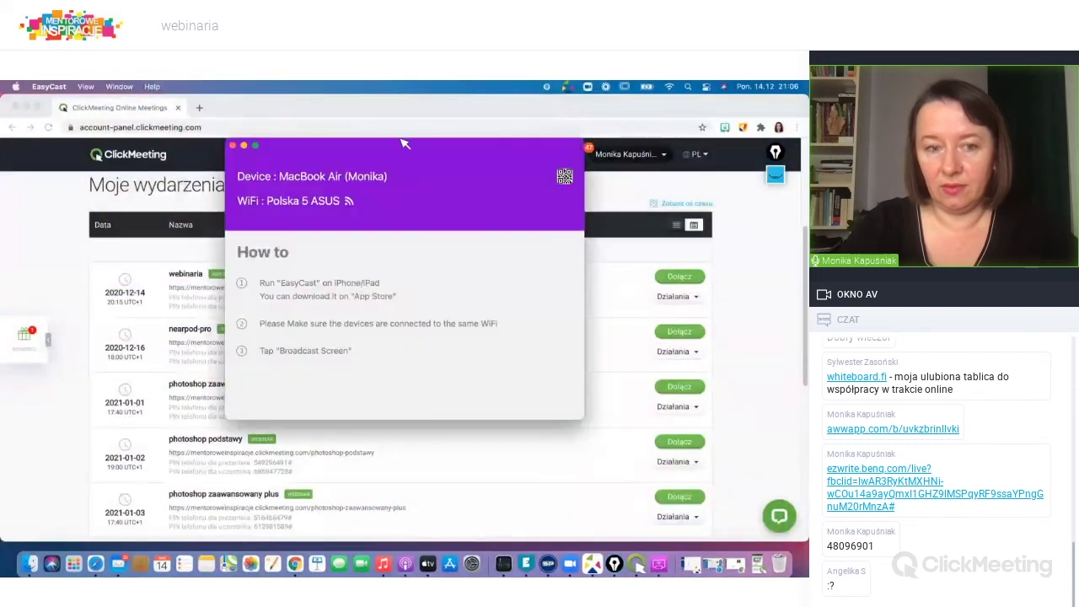
left_click(27, 107)
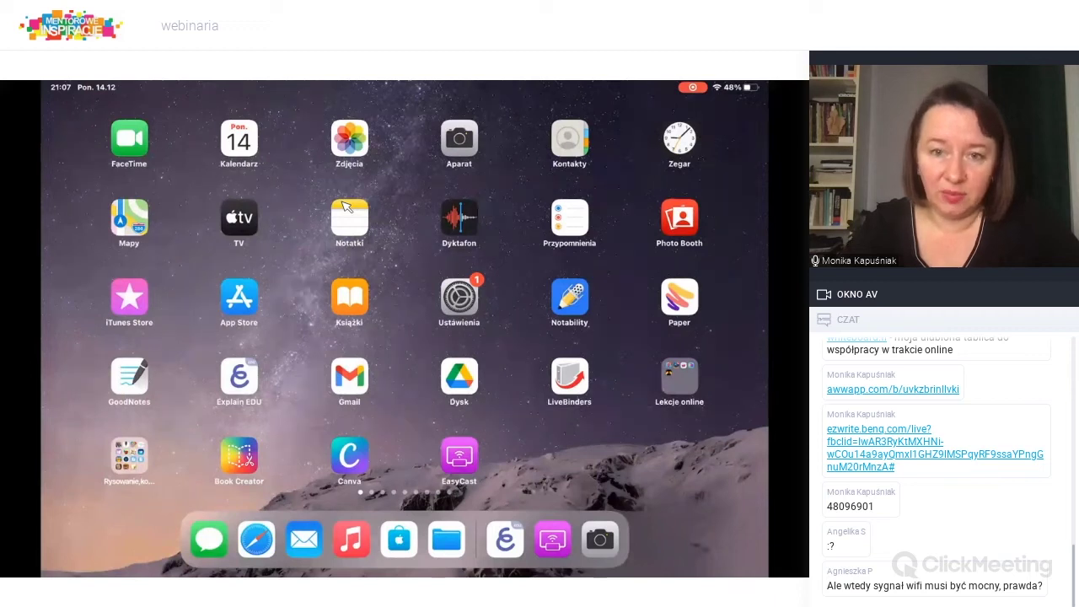
Switch to the ClickMeeting sharing window and stop sharing the screen with the webinar participants.
mouse_move(762, 571)
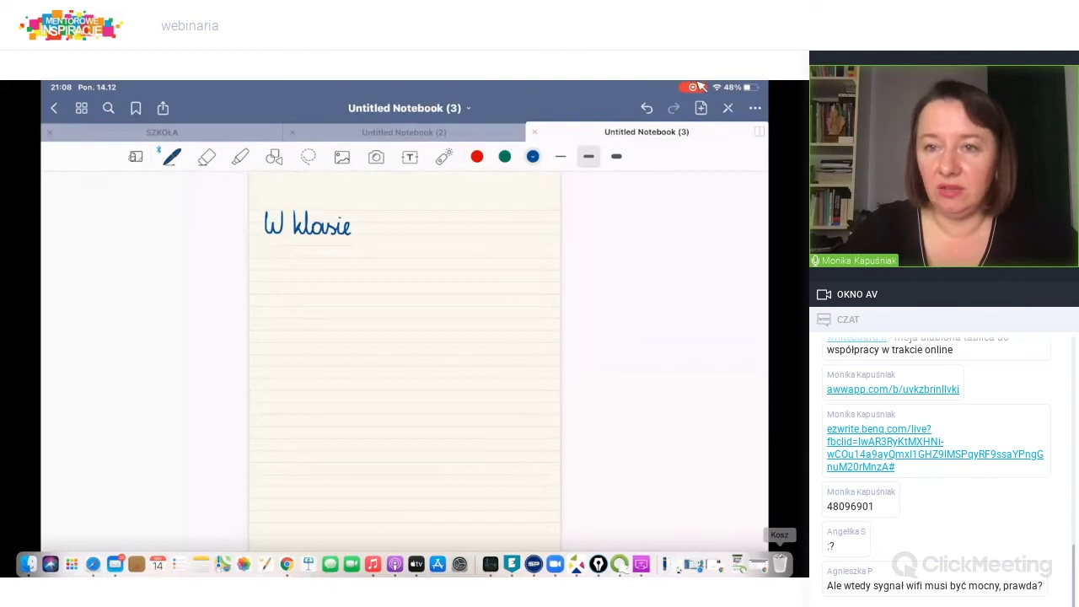
mouse_move(702, 86)
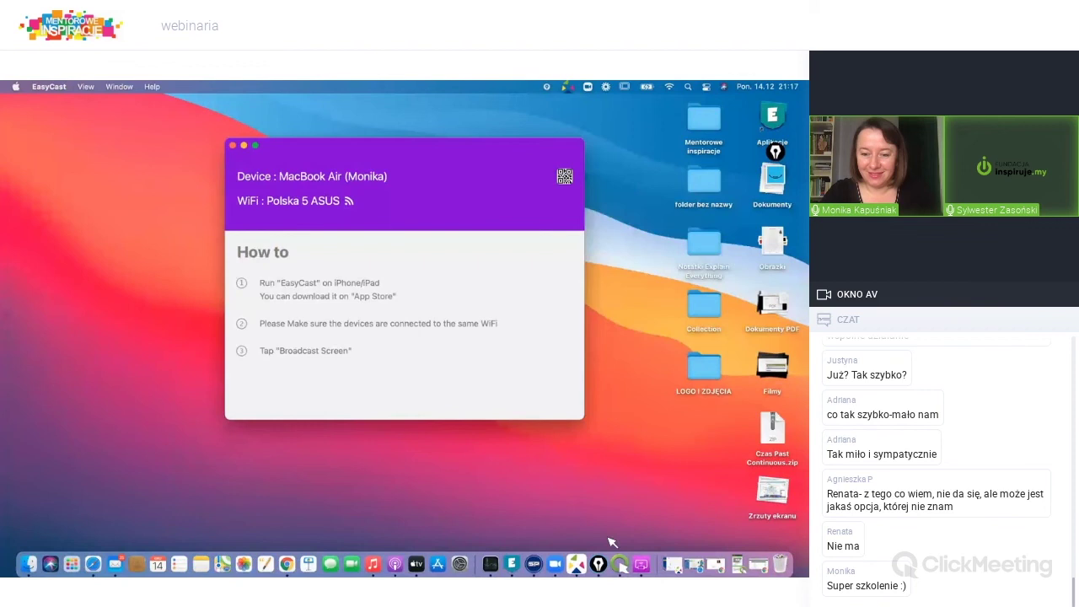
left_click(620, 565)
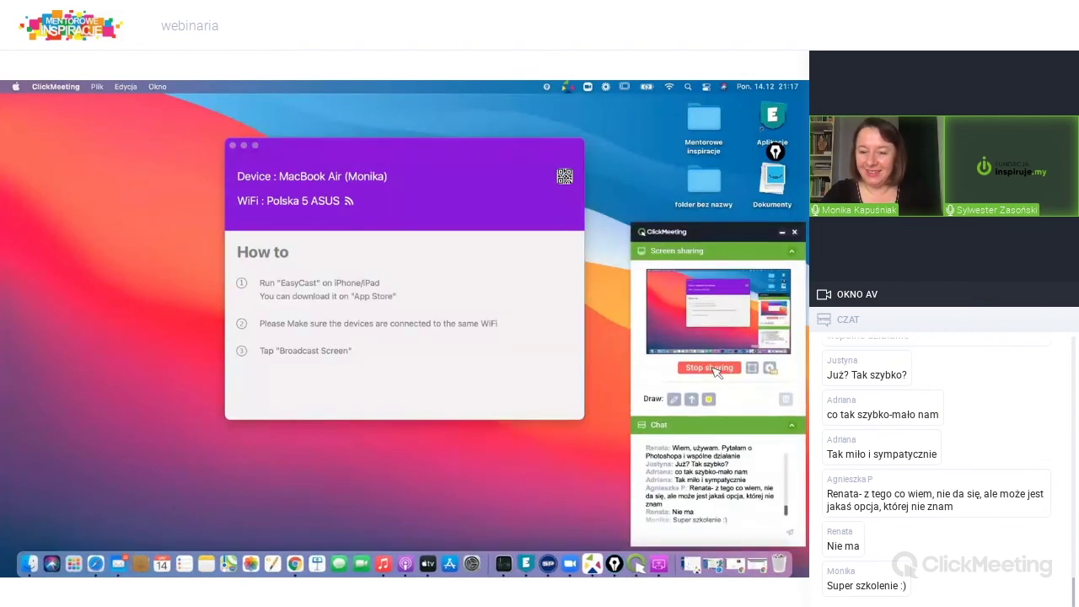
left_click(709, 369)
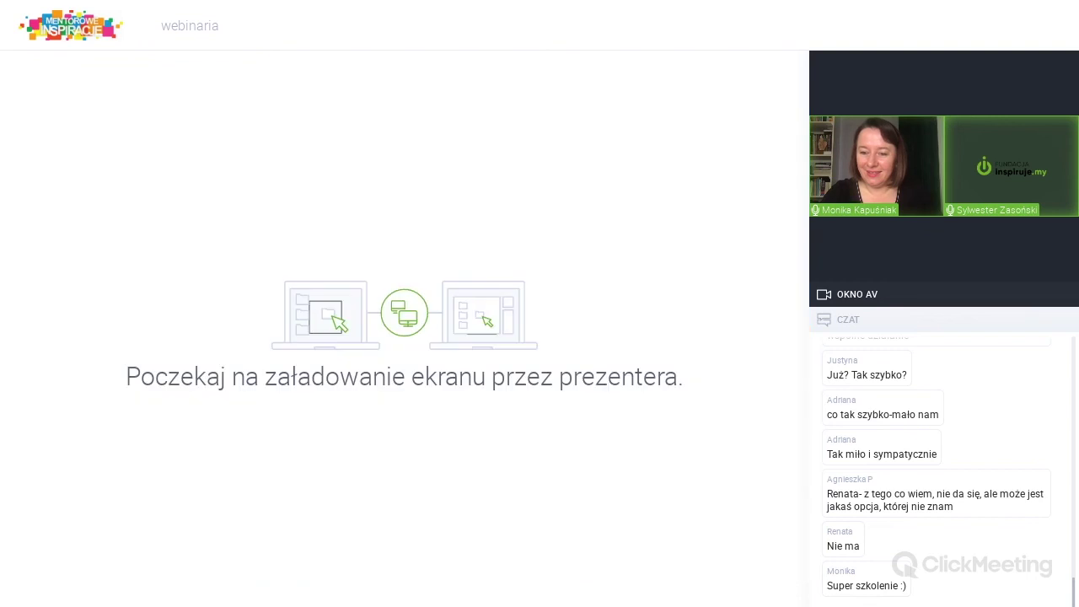